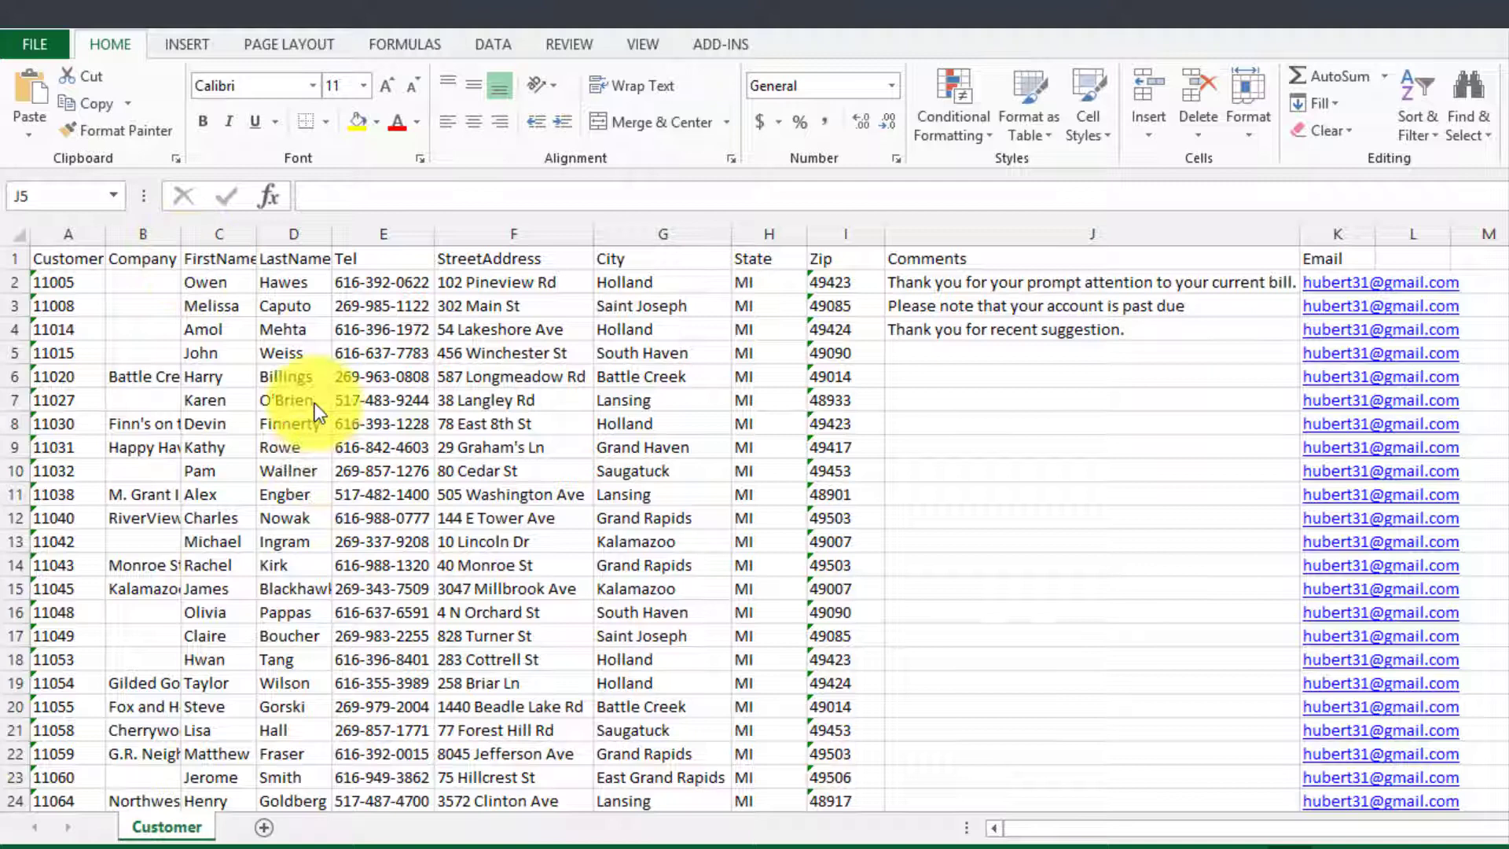
- Bold the row 1 field names, then point out the FirstName and LastName entries
{"action": "left_click", "coordinate": [14, 259]}
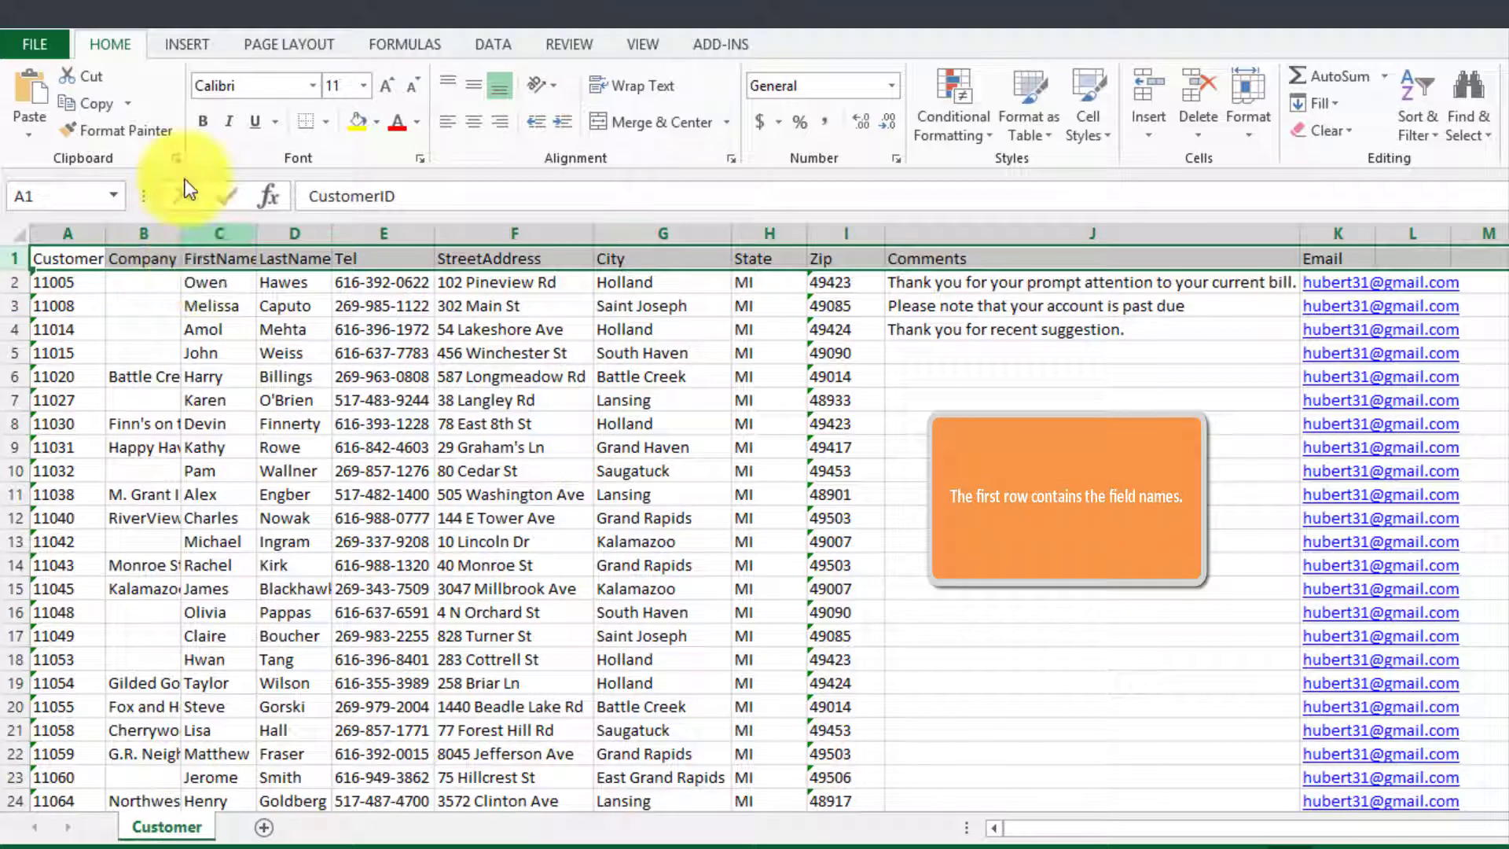
{"action": "left_click", "coordinate": [203, 121]}
{"action": "left_click", "coordinate": [214, 303]}
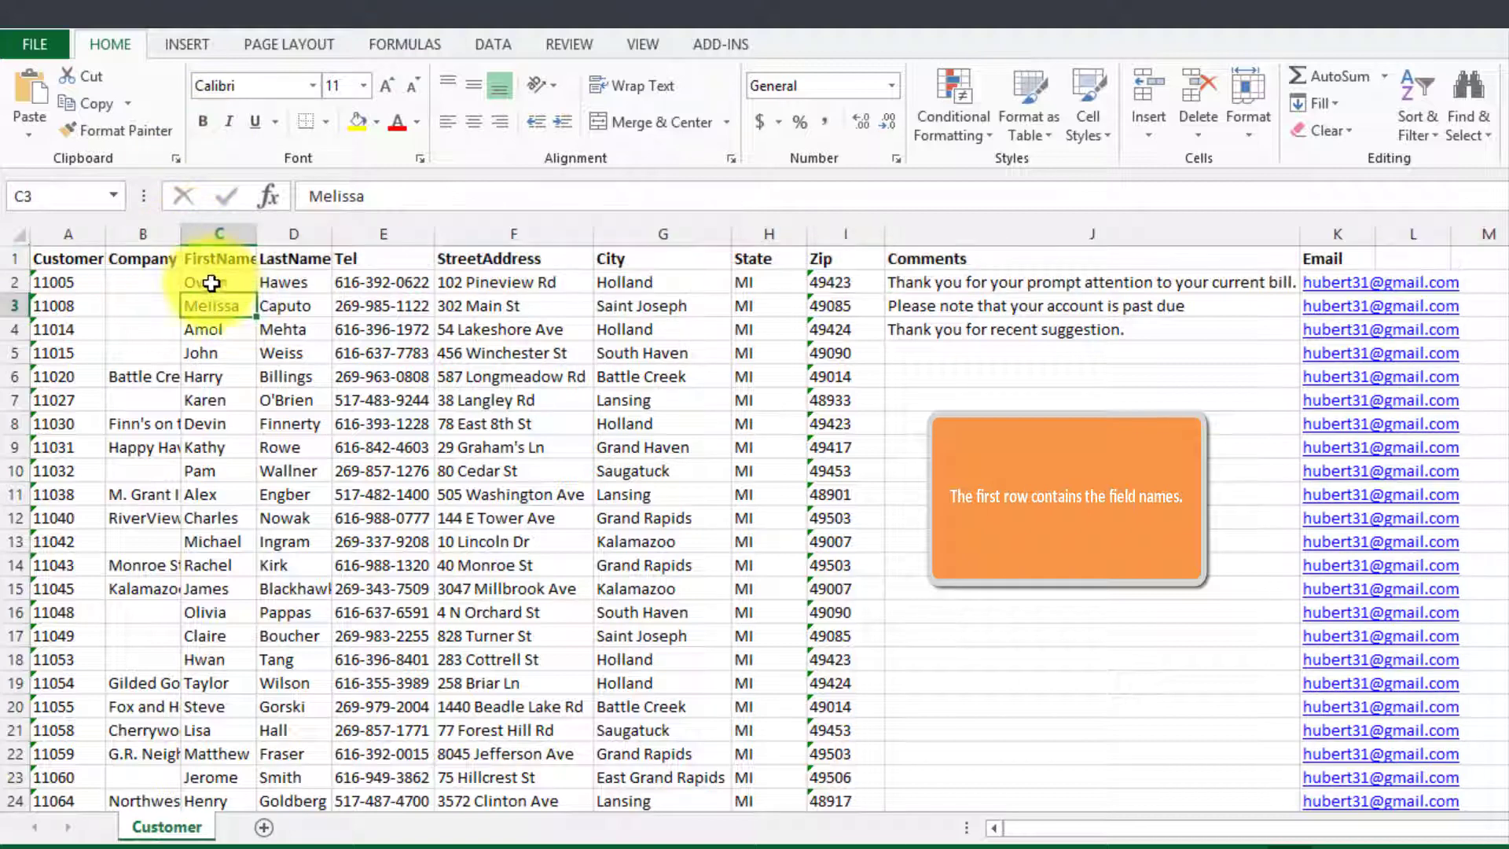
{"action": "left_click", "coordinate": [214, 259]}
{"action": "left_click", "coordinate": [310, 259]}
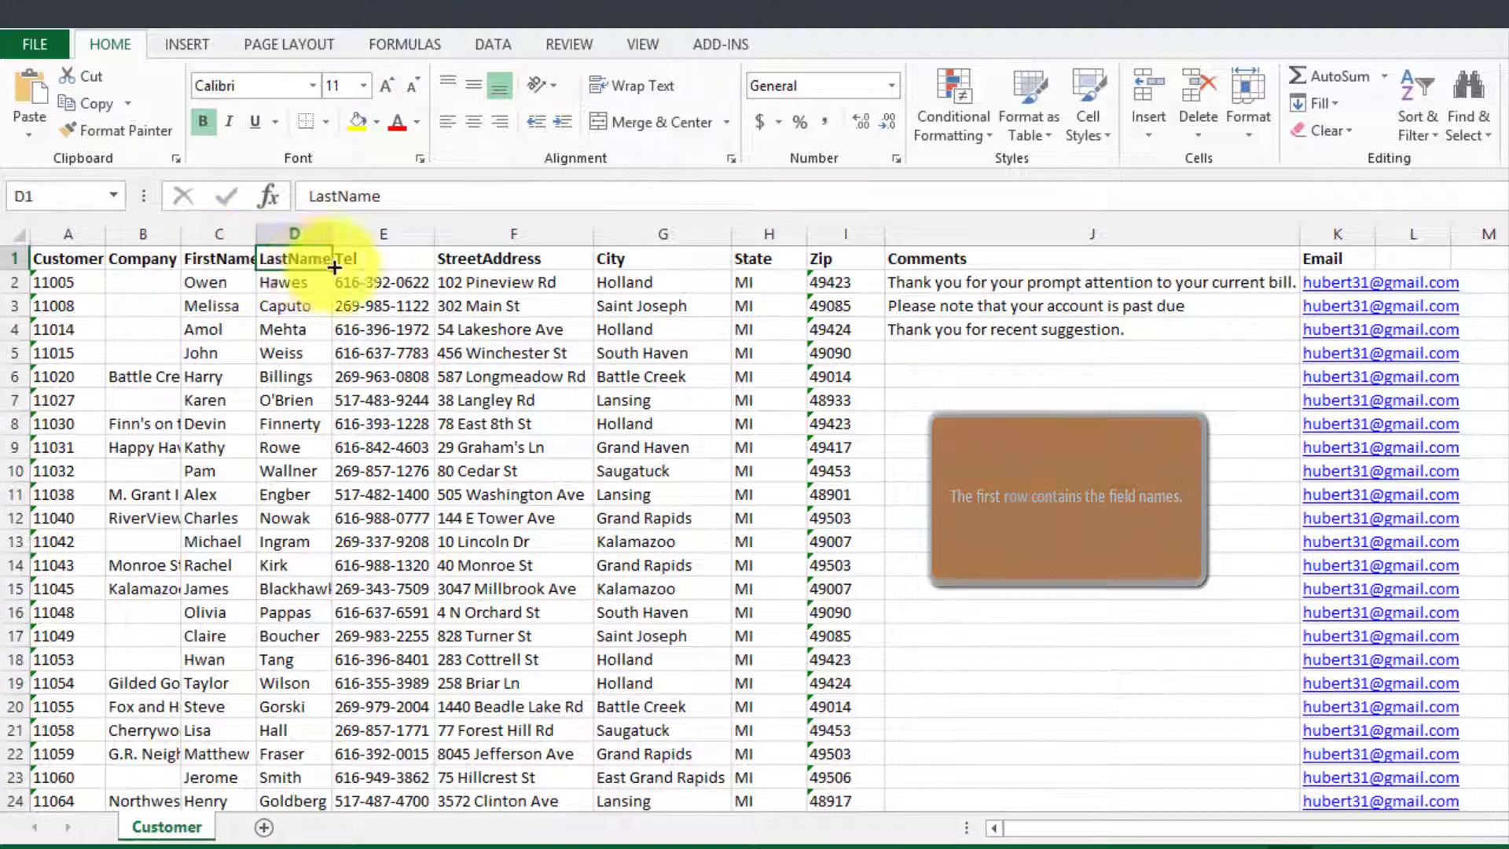
{"action": "left_click", "coordinate": [296, 328]}
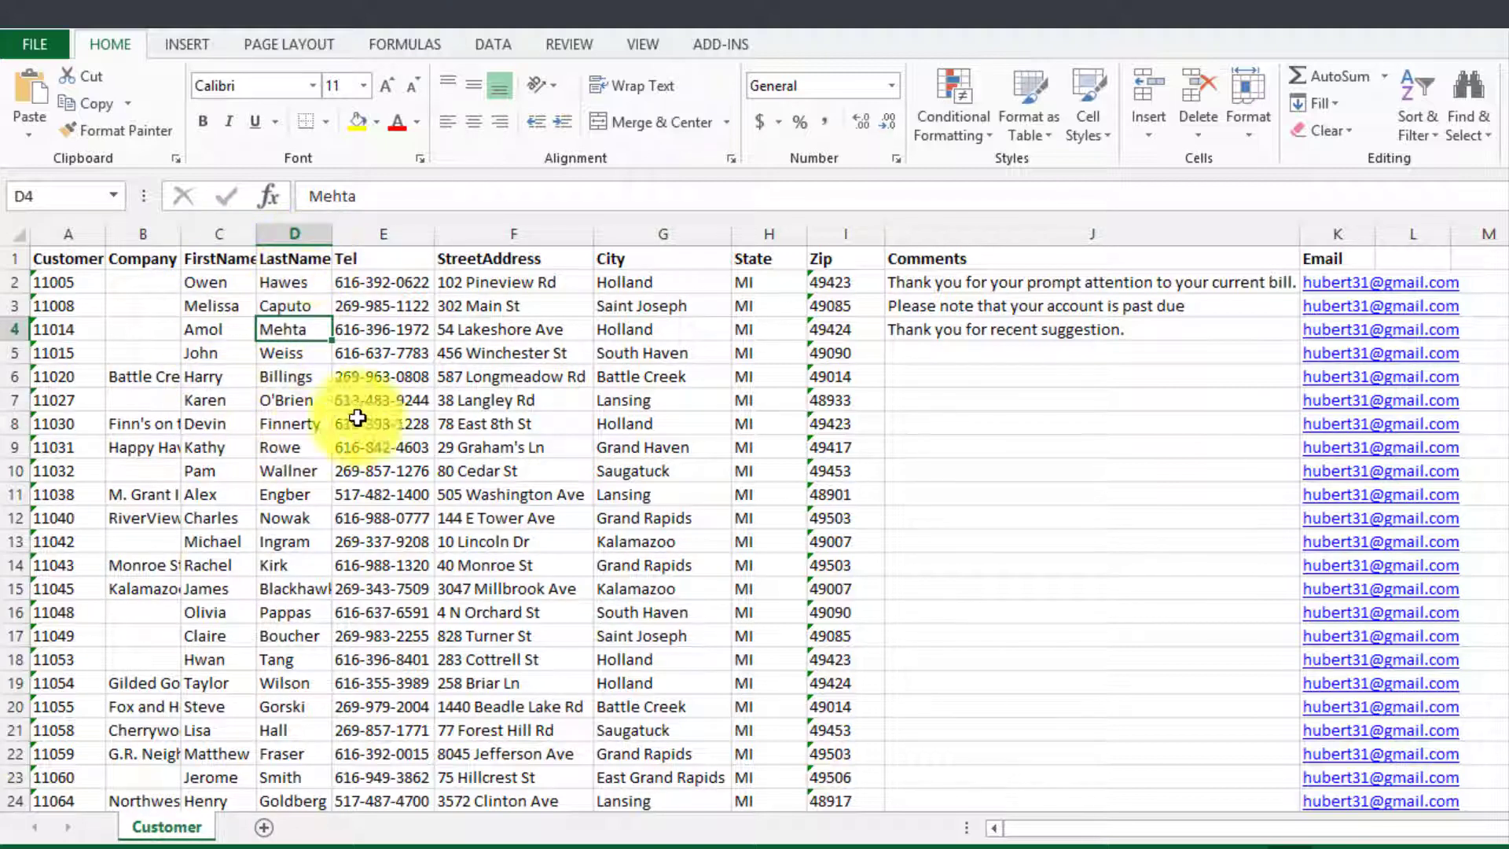
- Point out the Tel, LastName, FirstName and Company headers and an empty Comments cell
{"action": "left_click", "coordinate": [358, 259]}
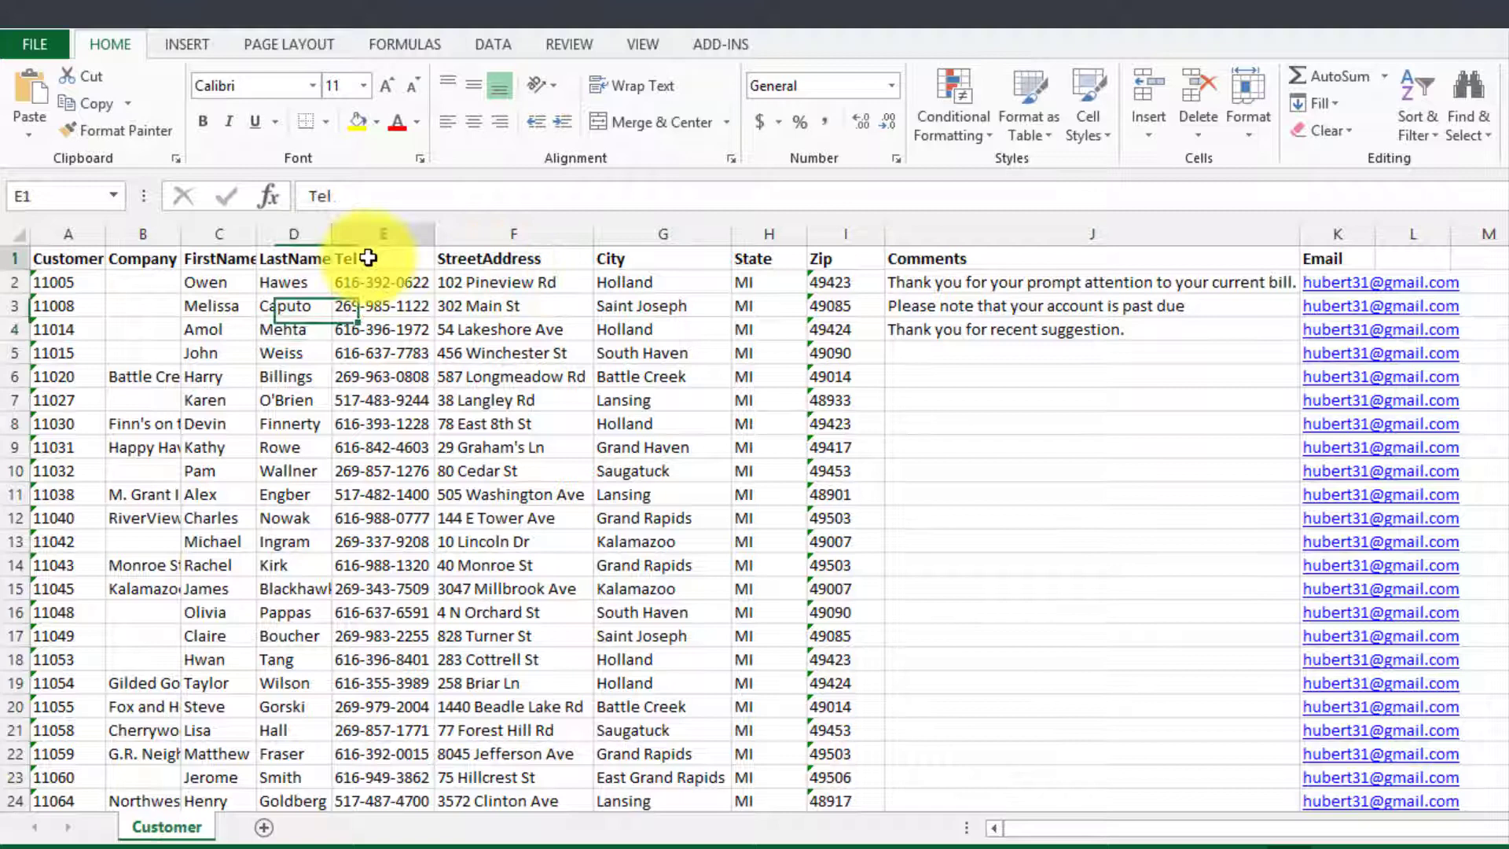
{"action": "left_click", "coordinate": [292, 258]}
{"action": "left_click", "coordinate": [209, 258]}
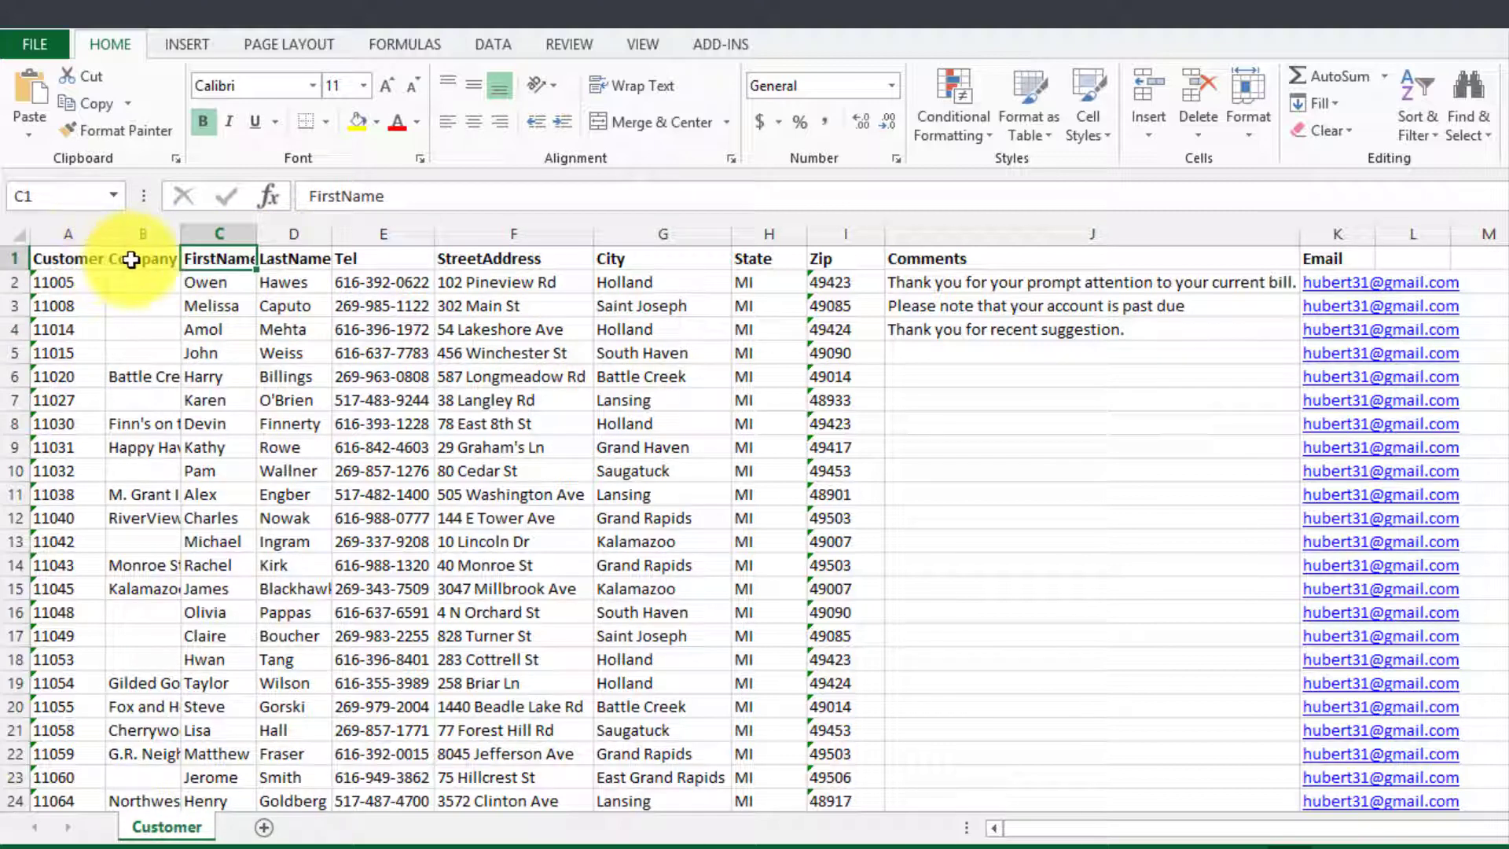
{"action": "left_click", "coordinate": [129, 257]}
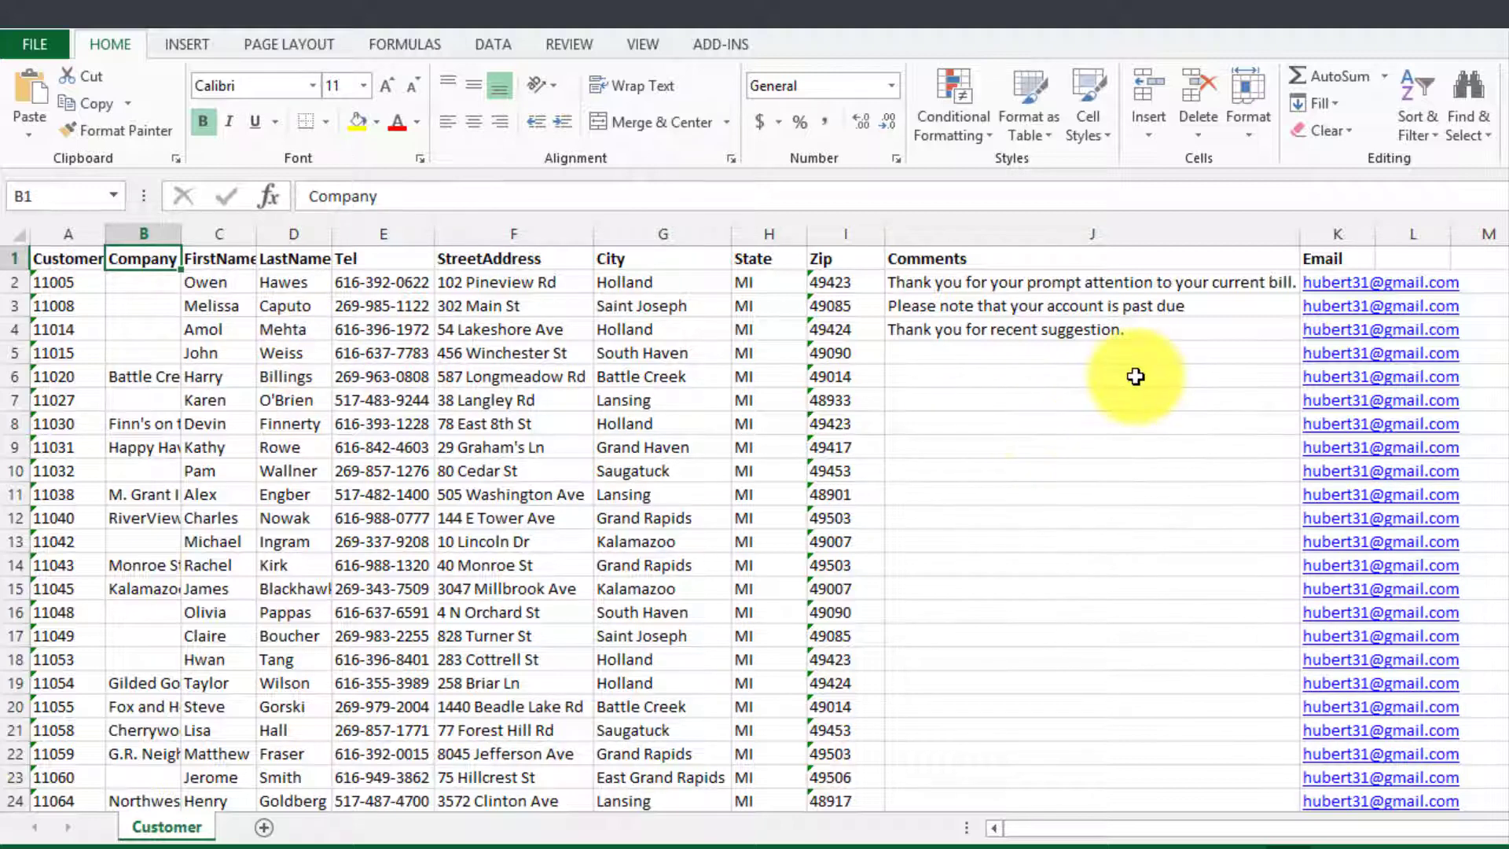
{"action": "left_click", "coordinate": [1049, 378]}
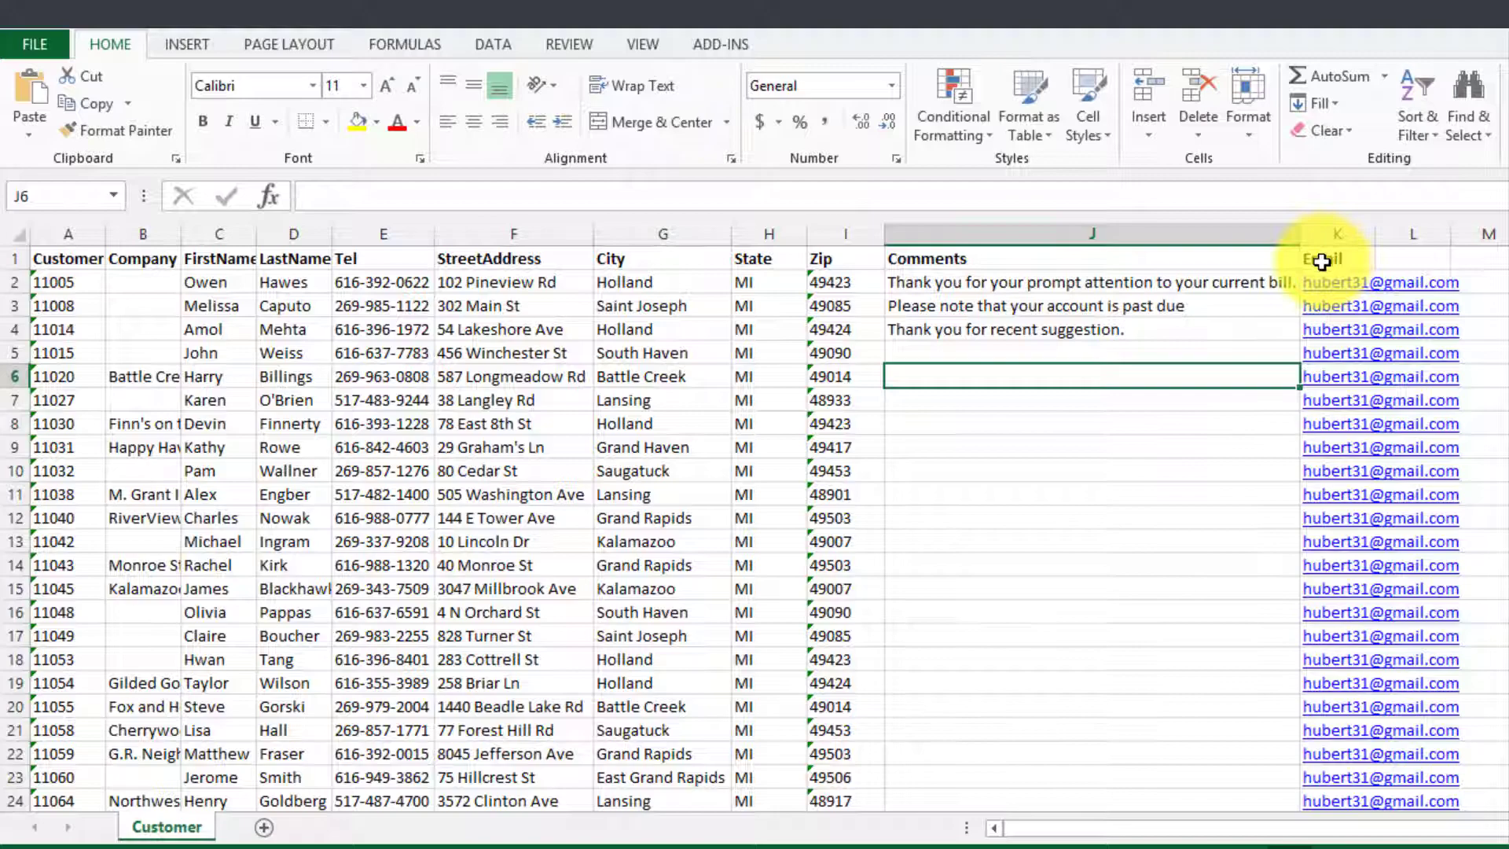
- Scroll through the customer list and point out another empty Comments cell
{"action": "scroll", "coordinate": [1188, 632], "scroll_direction": "down", "scroll_amount": 4}
{"action": "scroll", "coordinate": [1188, 633], "scroll_direction": "down", "scroll_amount": 4}
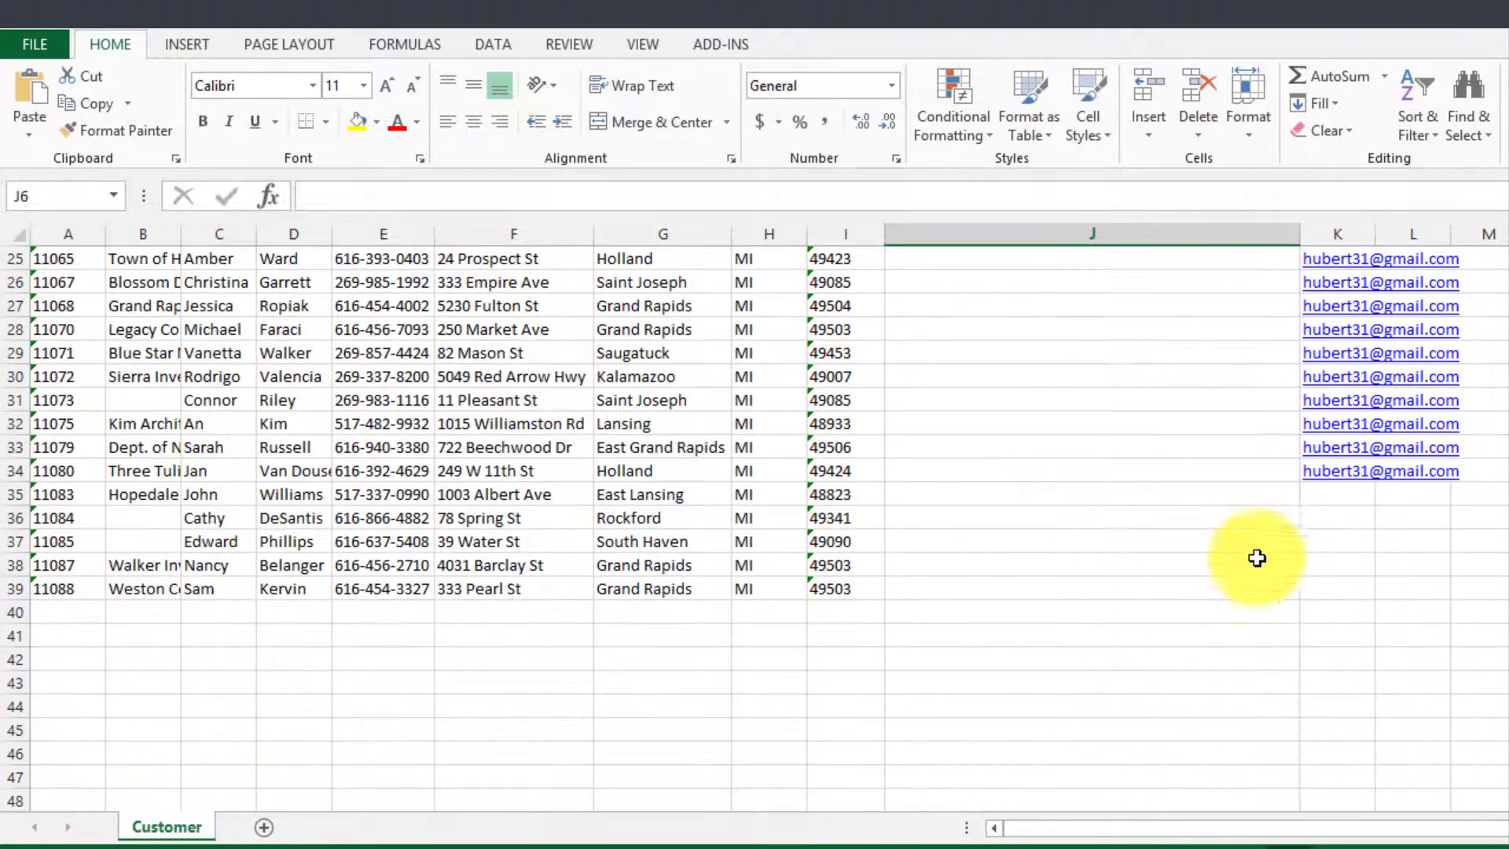
{"action": "scroll", "coordinate": [1407, 466], "scroll_direction": "up", "scroll_amount": 1}
{"action": "scroll", "coordinate": [1410, 469], "scroll_direction": "up", "scroll_amount": 7}
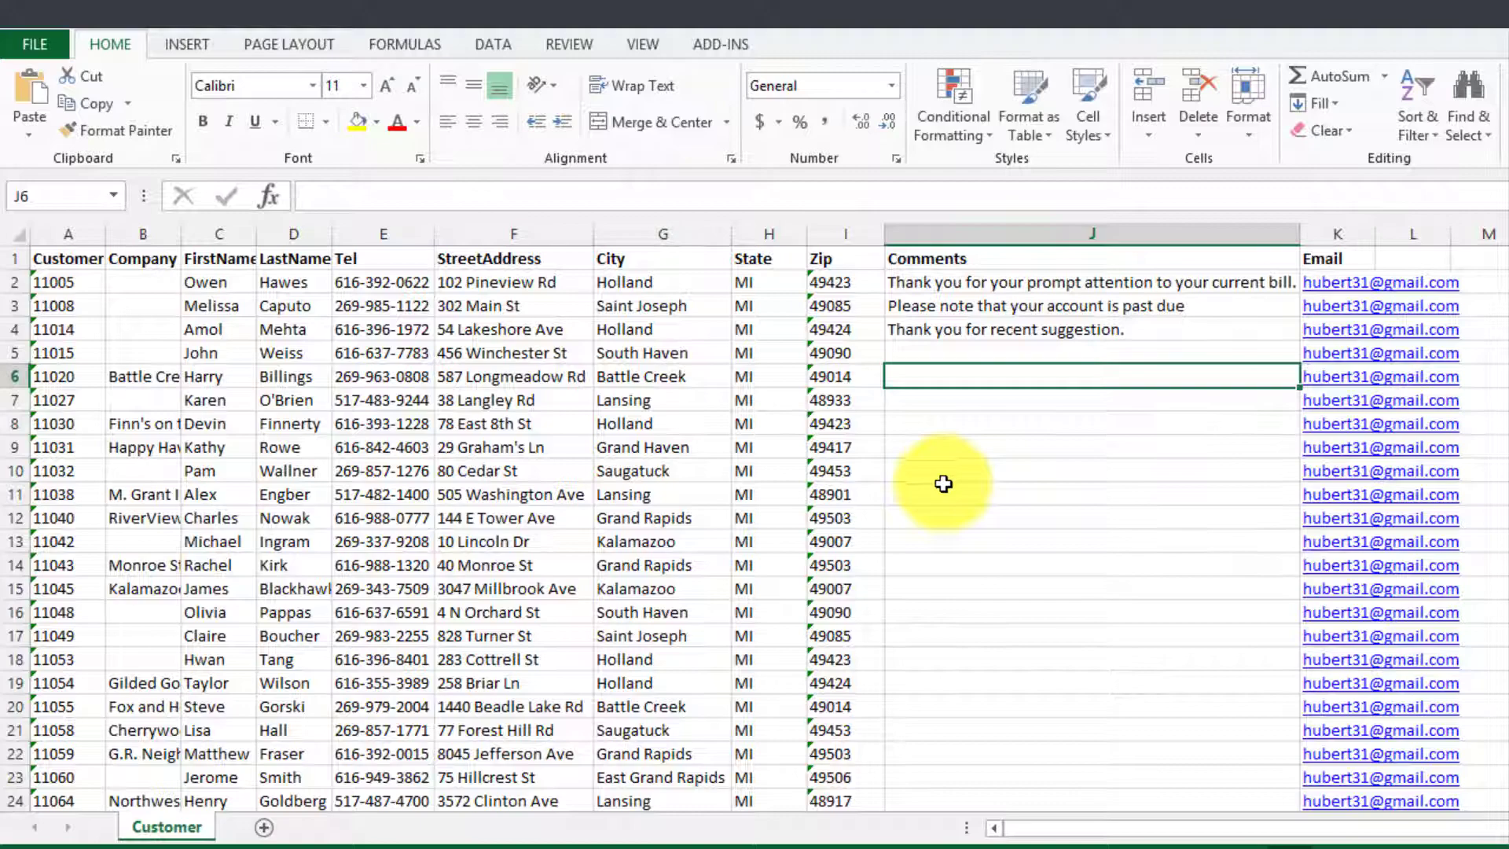
{"action": "left_click", "coordinate": [982, 495]}
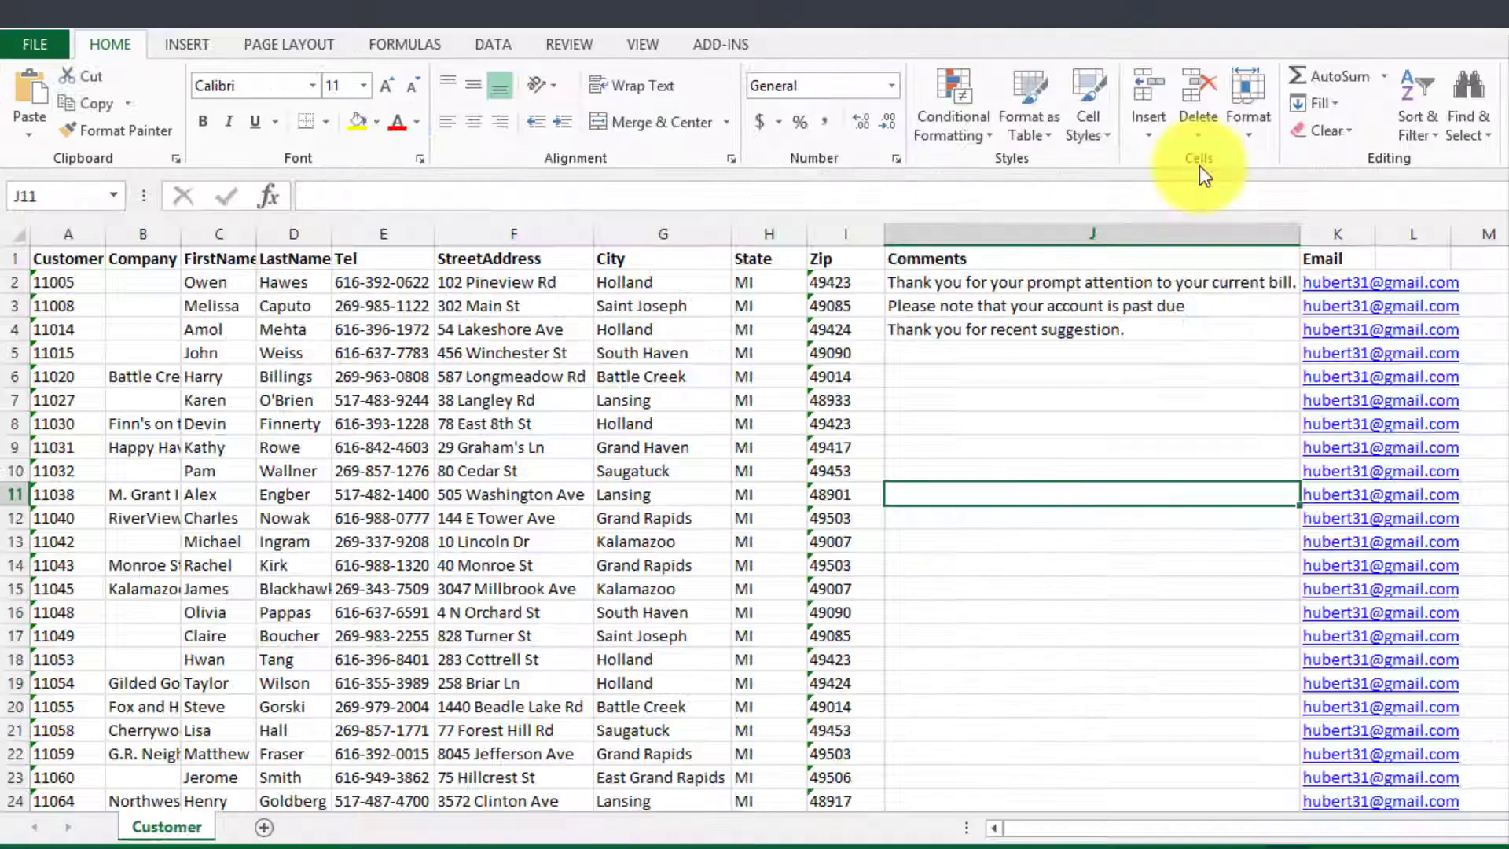
- Save and close the customer workbook, then create a blank Word document
{"action": "key", "text": "alt+F4"}
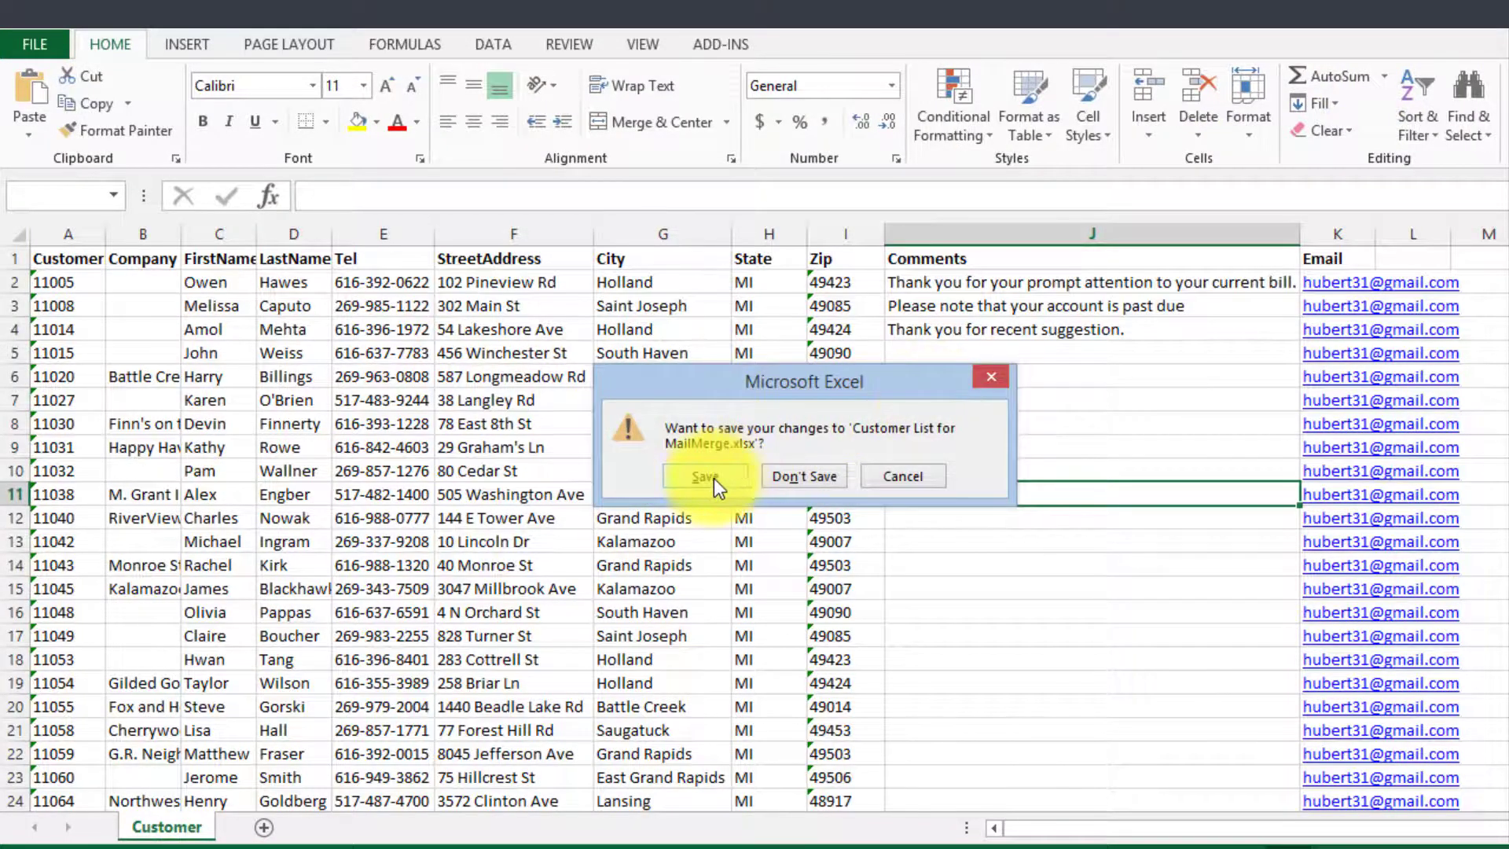
{"action": "left_click", "coordinate": [709, 477]}
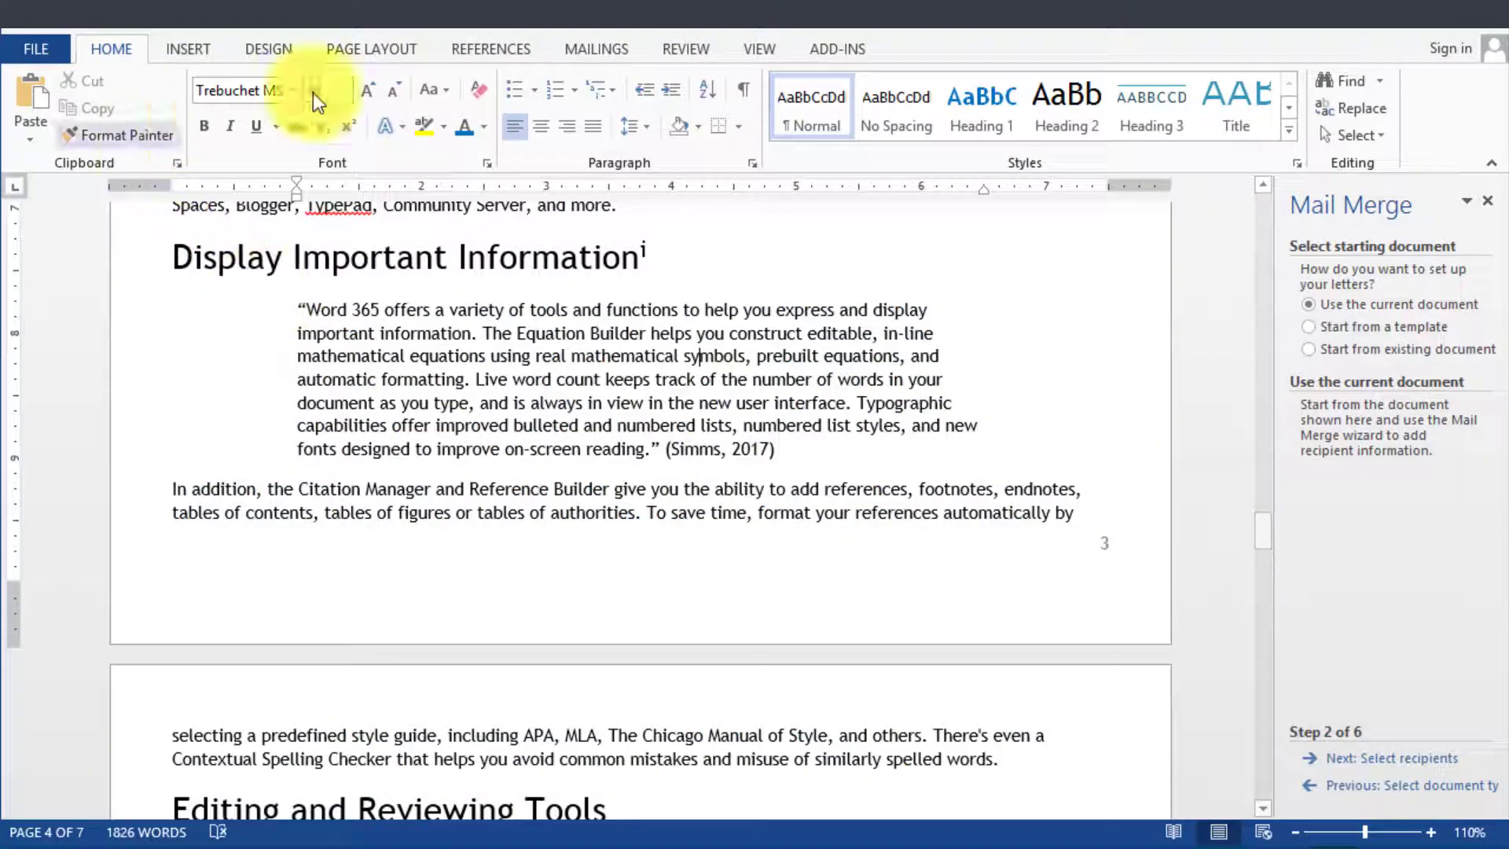
{"action": "left_click", "coordinate": [39, 49]}
{"action": "left_click", "coordinate": [47, 143]}
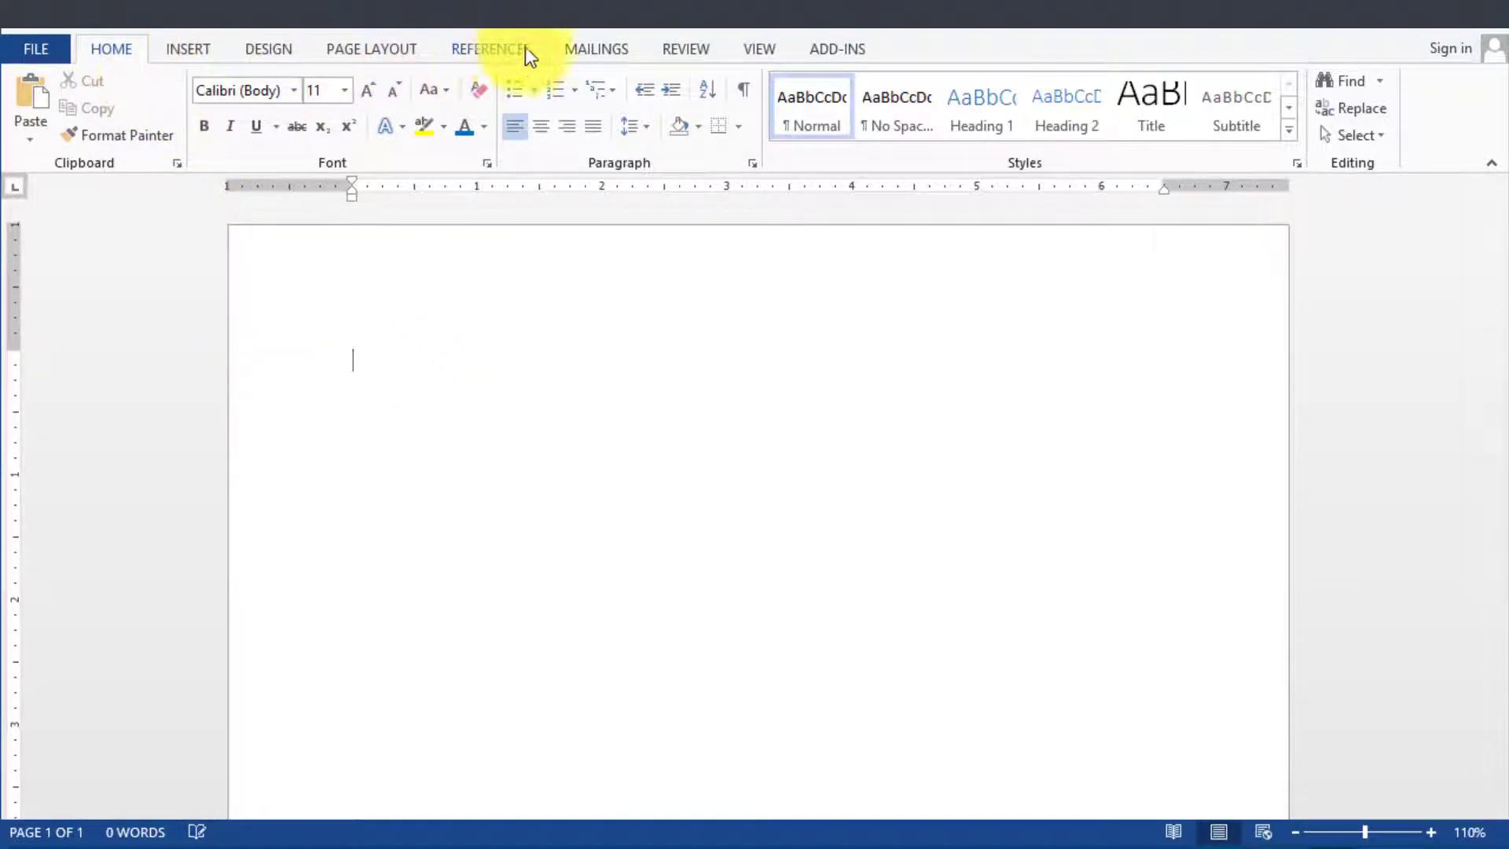
- Start the Step-by-Step Mail Merge Wizard for e-mail messages and advance to step 2
{"action": "left_click", "coordinate": [594, 50]}
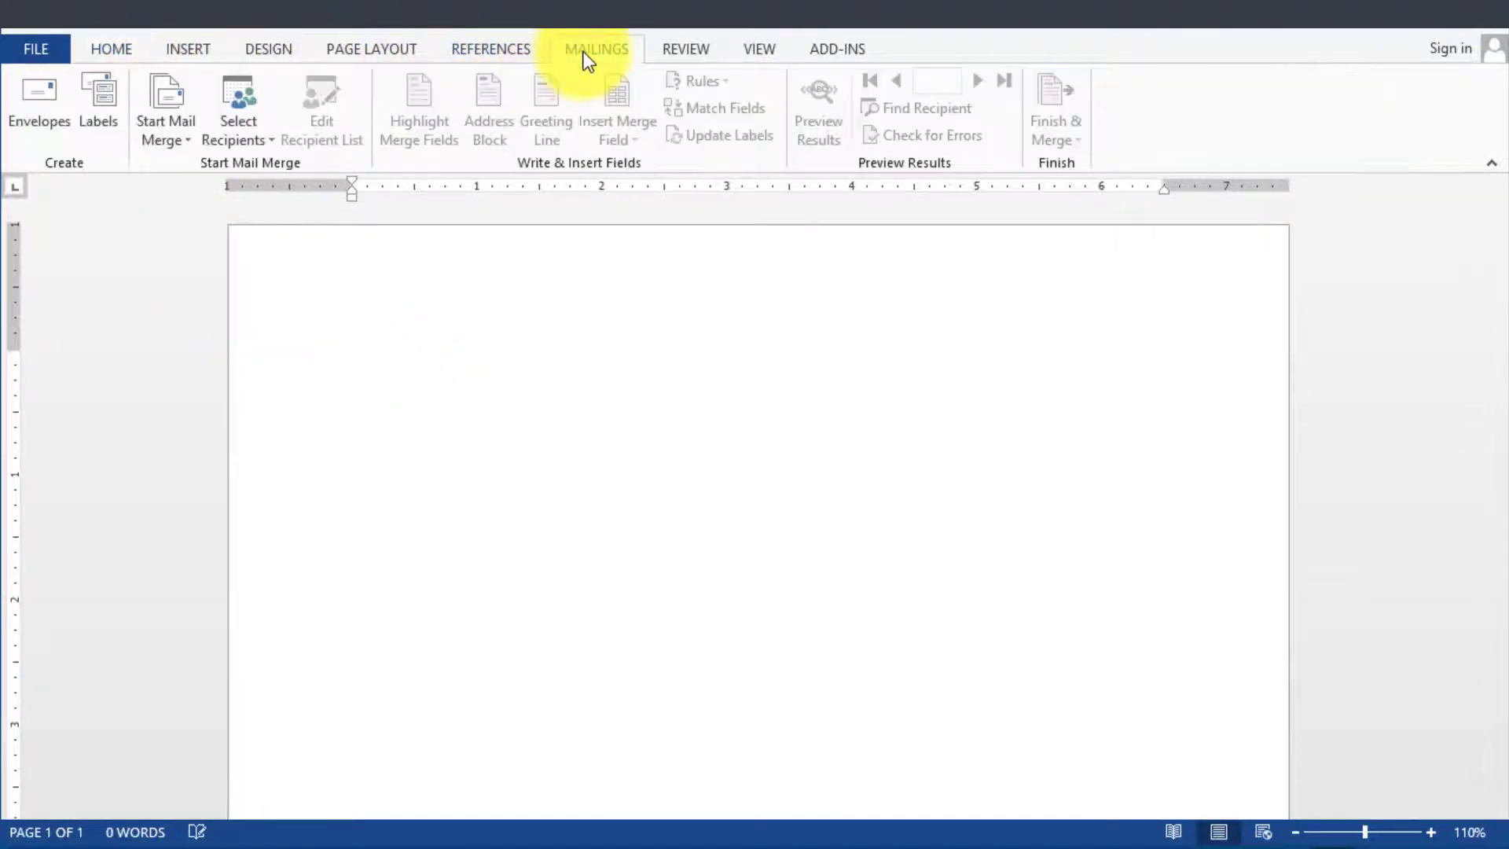
{"action": "left_click", "coordinate": [176, 143]}
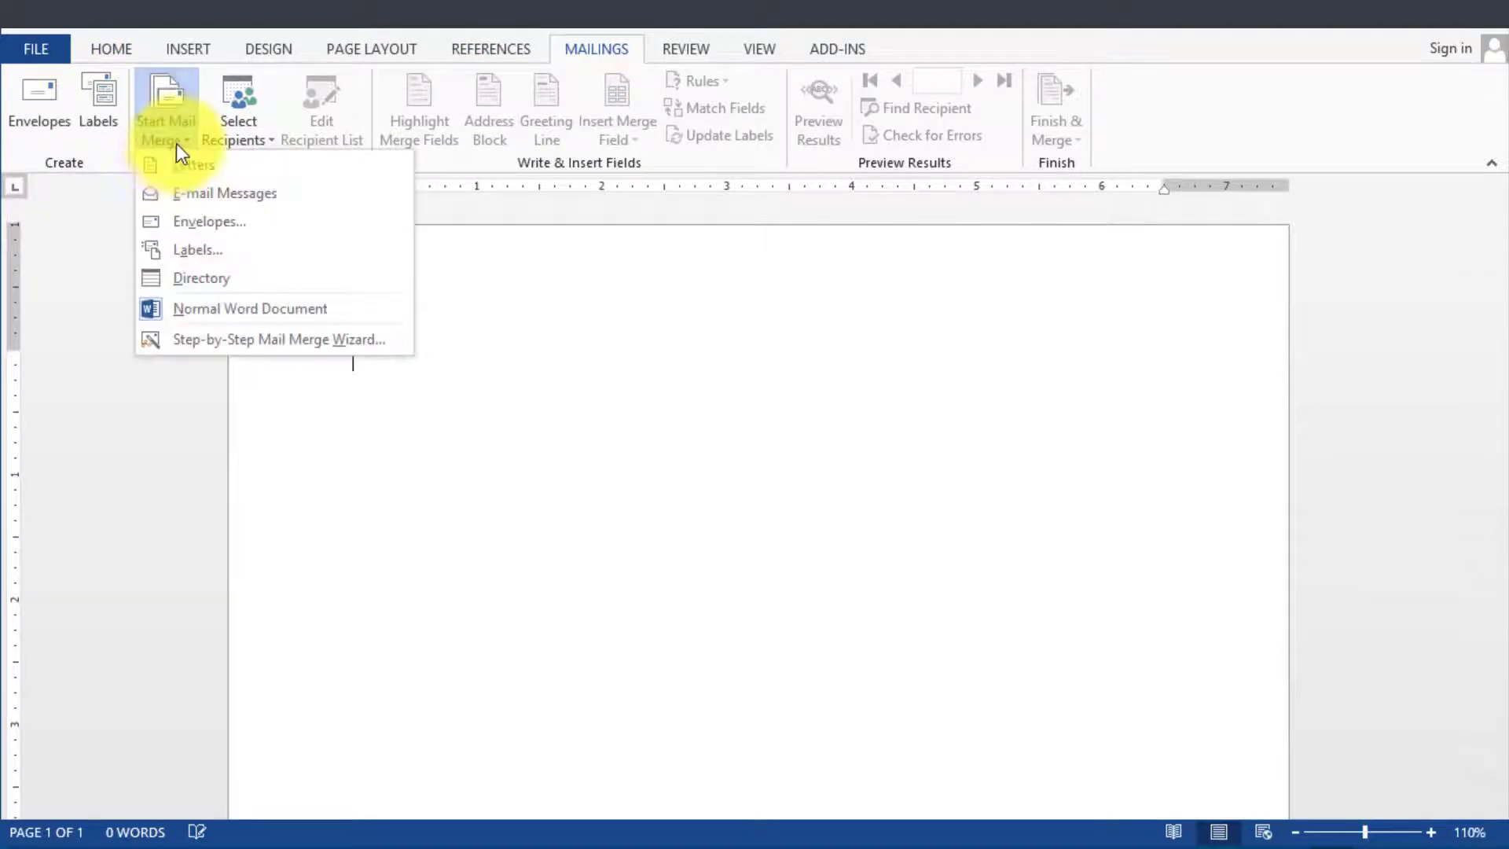
{"action": "left_click", "coordinate": [206, 347]}
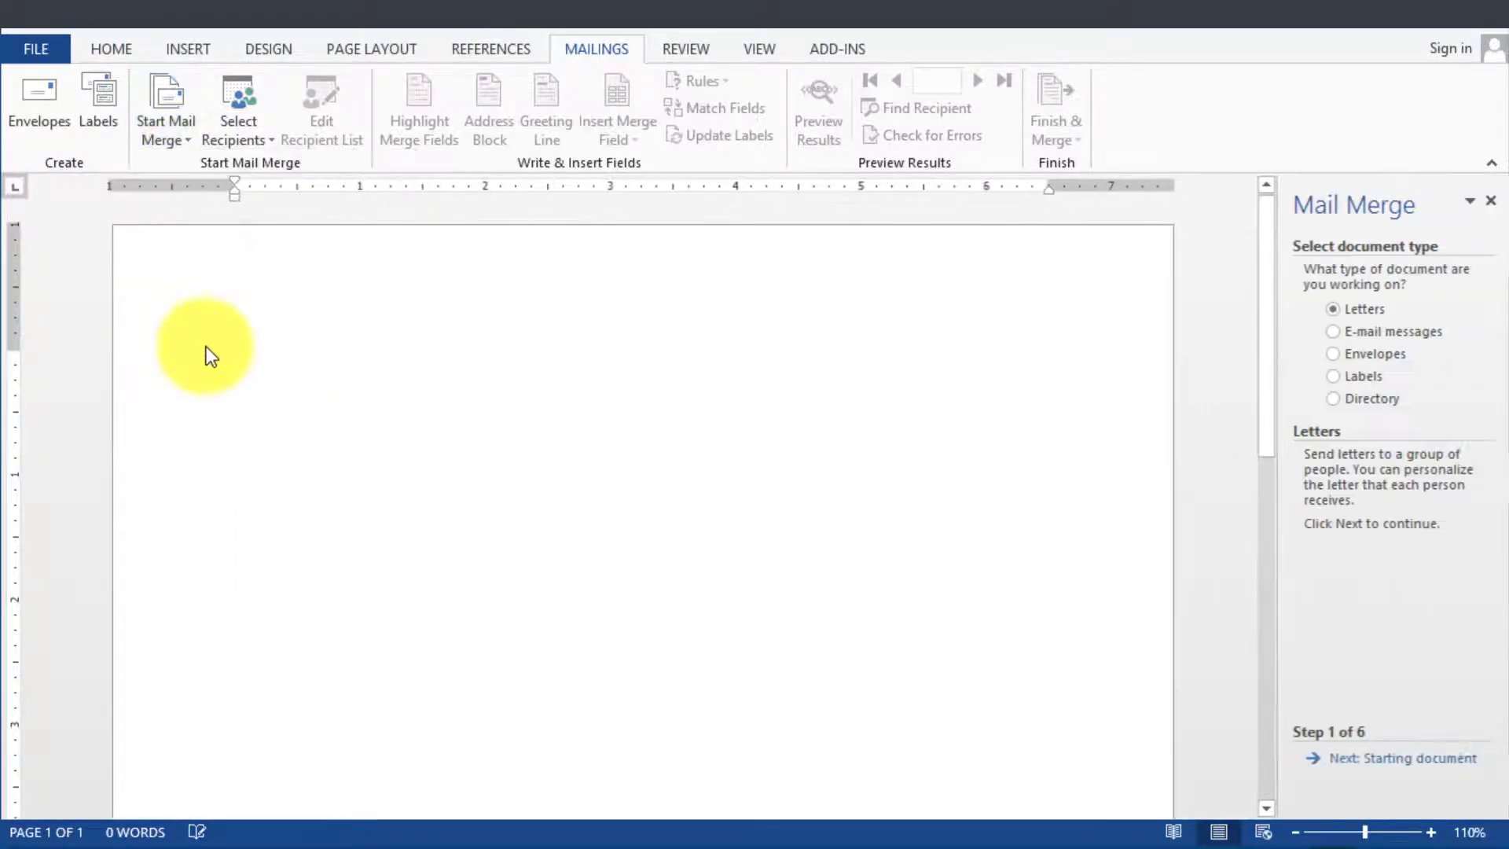
{"action": "left_click", "coordinate": [1334, 332]}
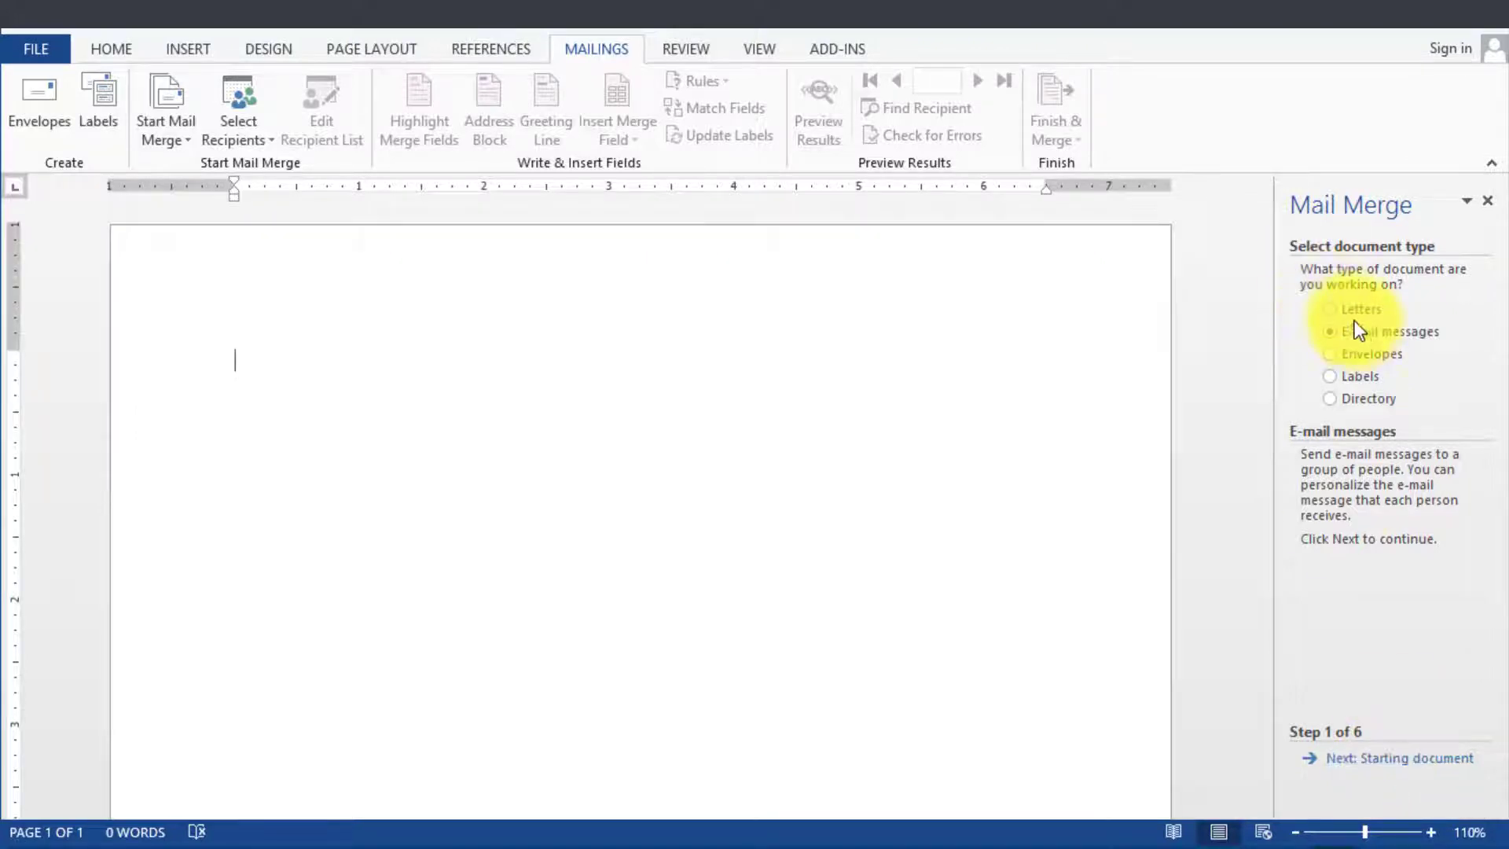
{"action": "left_click", "coordinate": [1407, 756]}
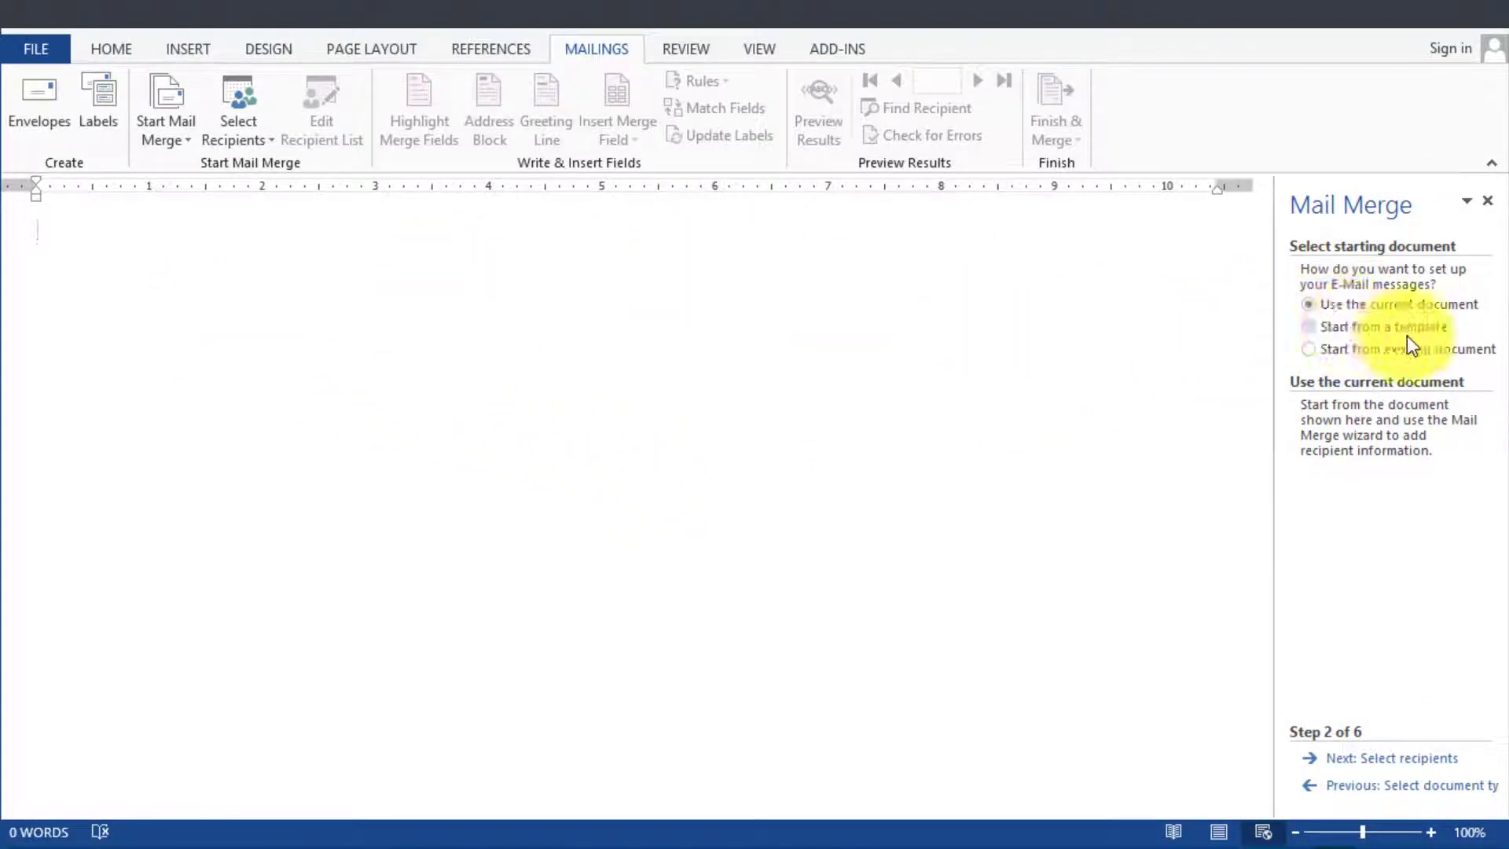
- Use the Customer sheet of Customer List for MailMerge from Google Drive as the recipient list
{"action": "left_click", "coordinate": [1409, 761]}
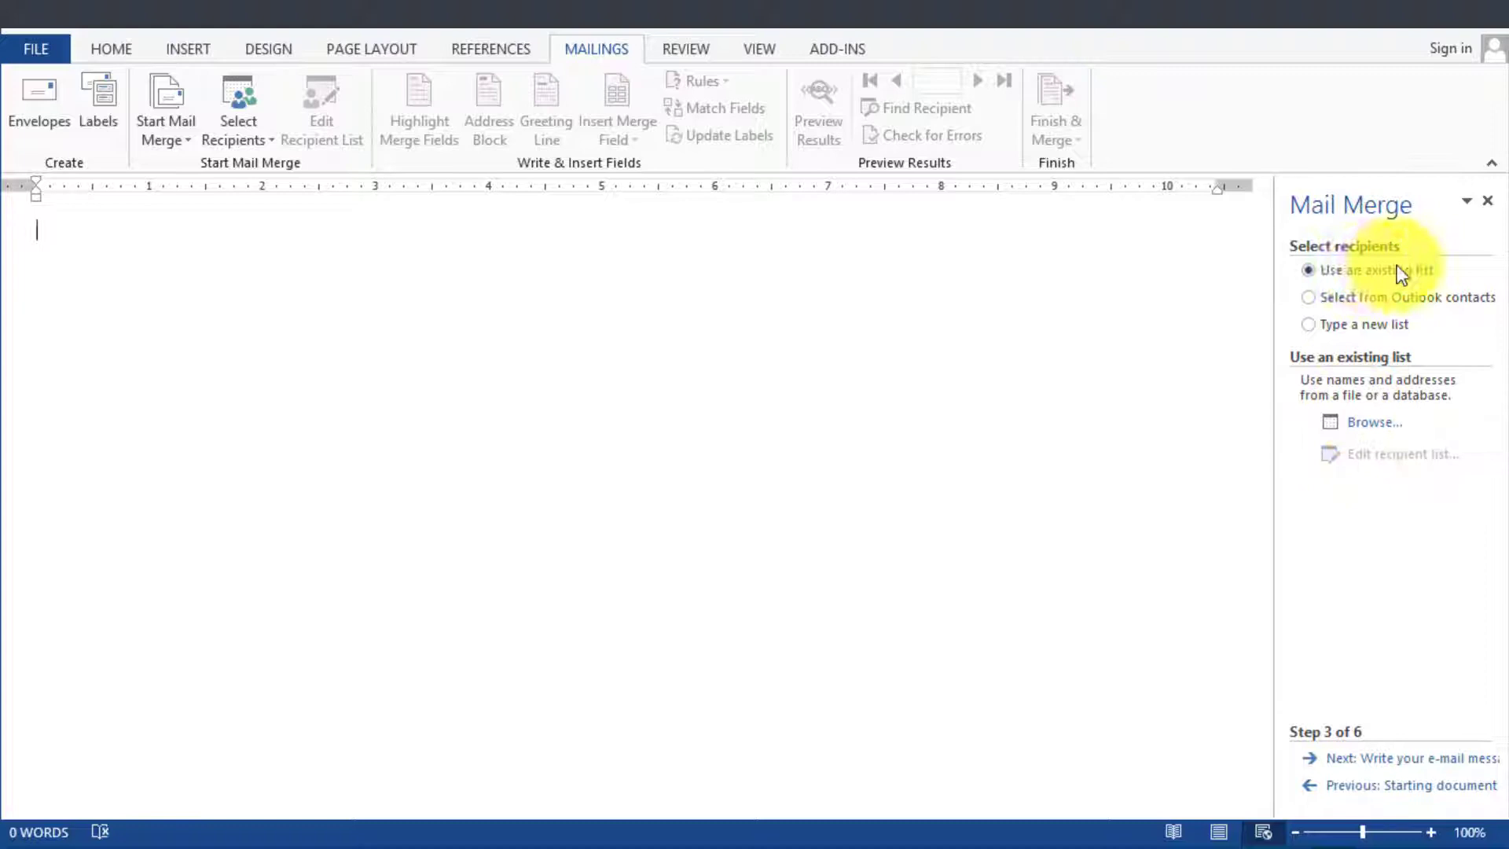
{"action": "left_click", "coordinate": [1367, 422]}
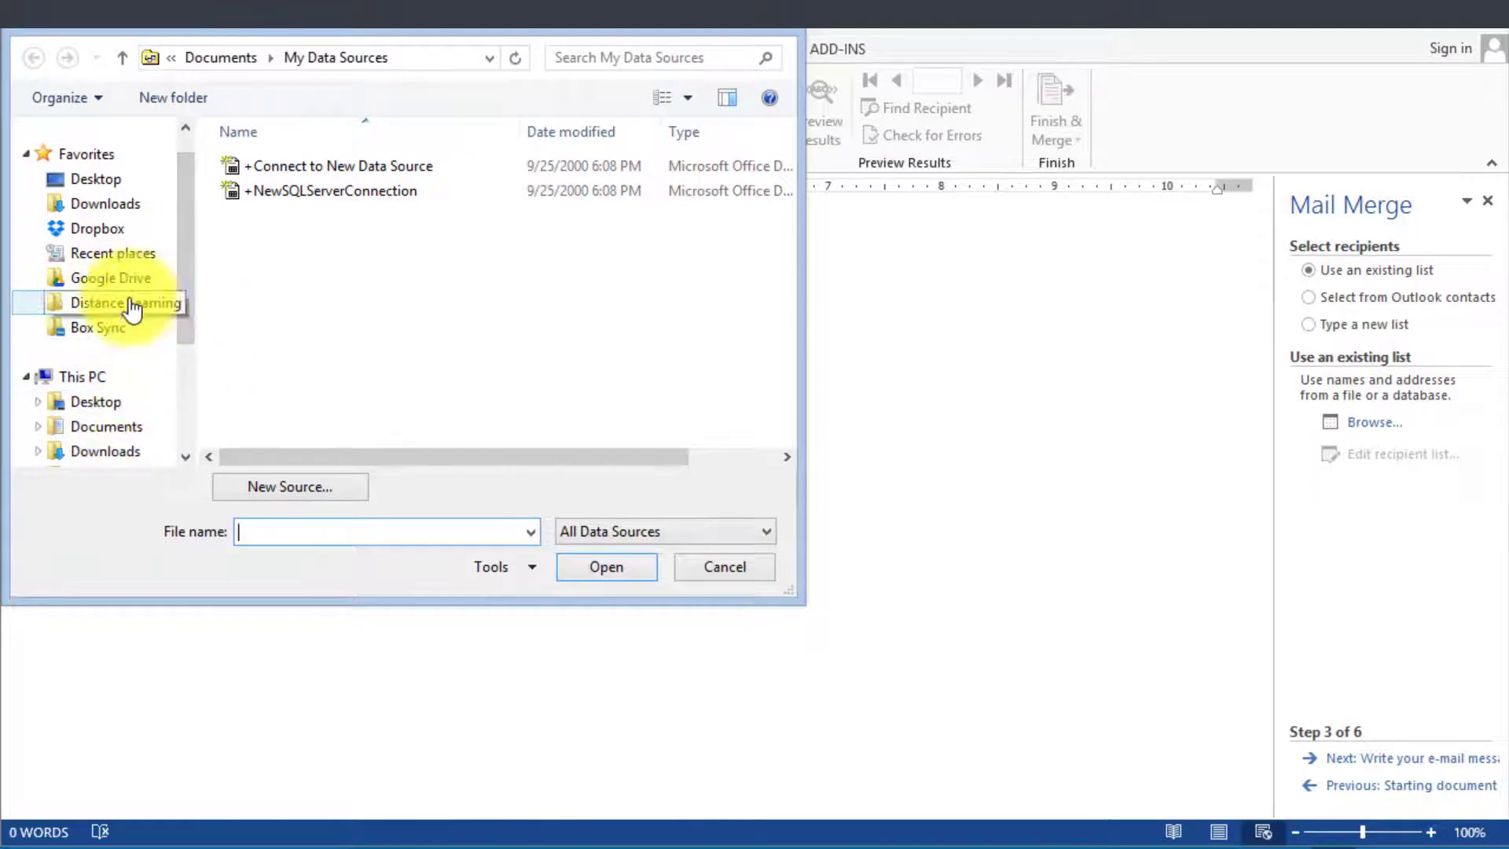
{"action": "left_click", "coordinate": [110, 277]}
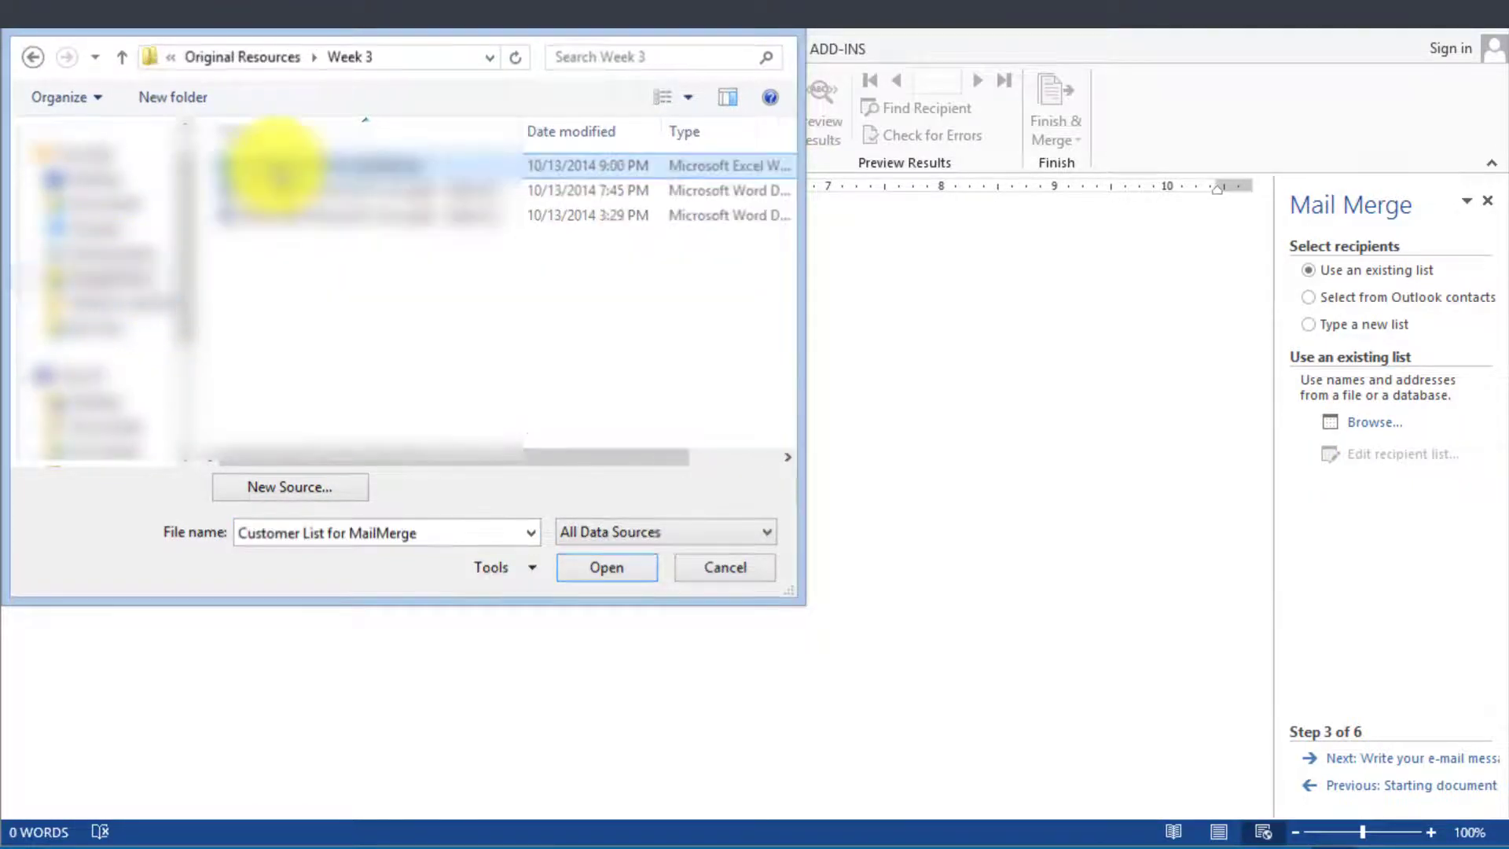
{"action": "double_click", "coordinate": [270, 162]}
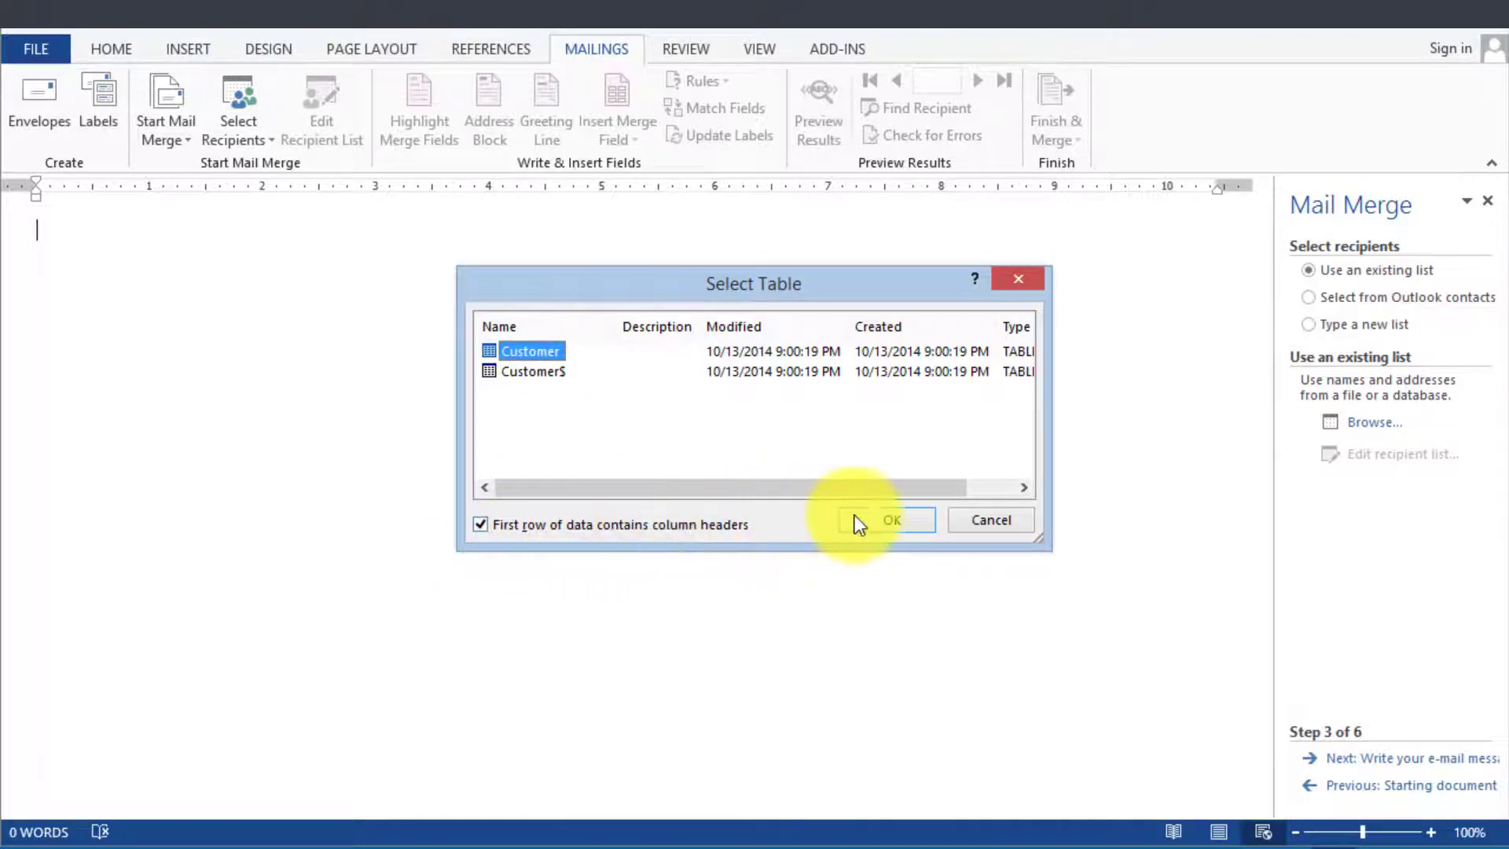
{"action": "left_click", "coordinate": [885, 521]}
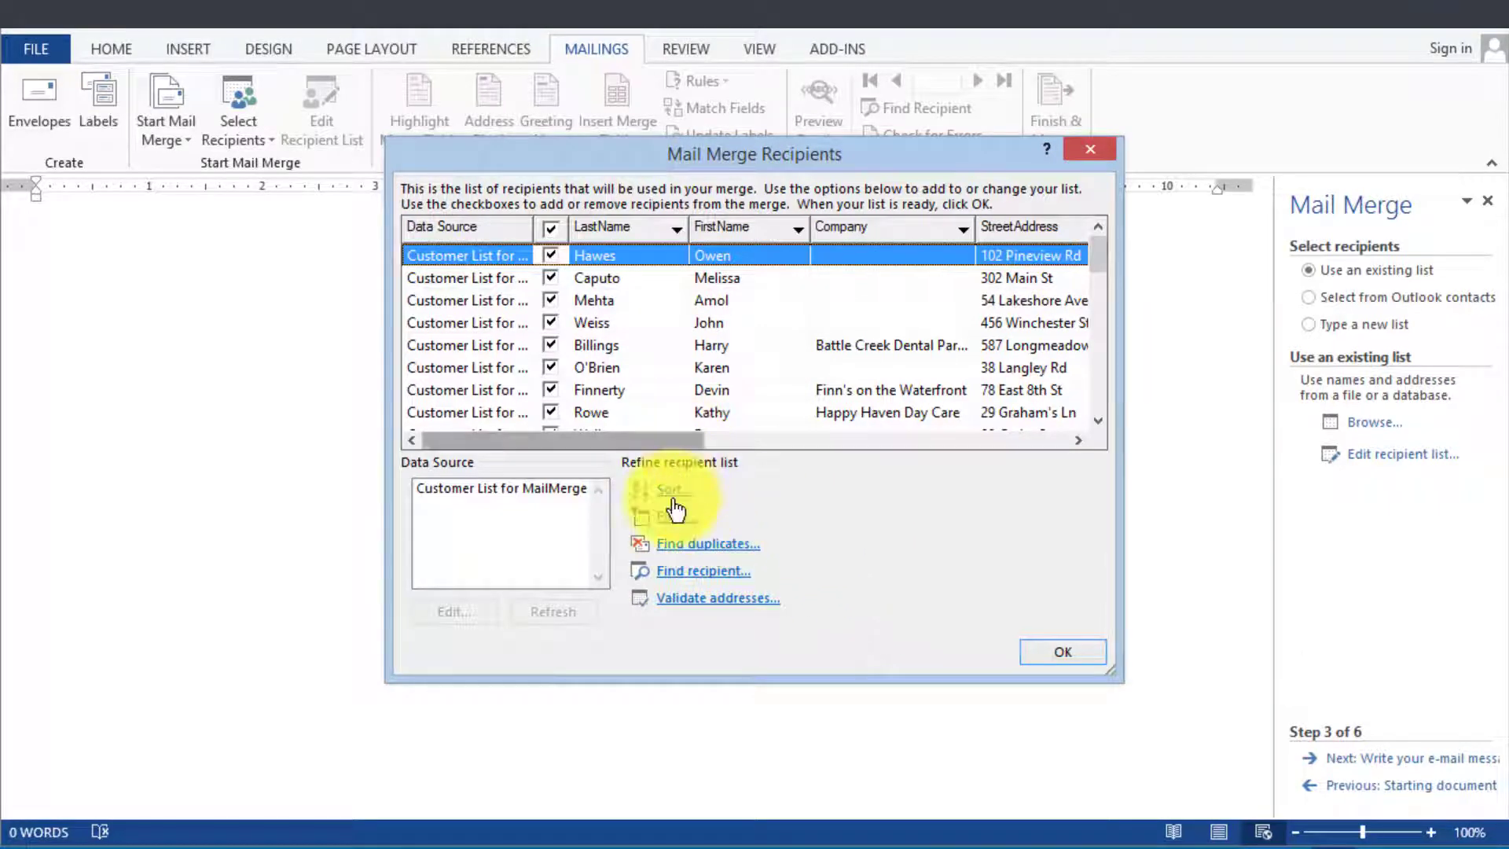
{"action": "left_click", "coordinate": [1078, 654]}
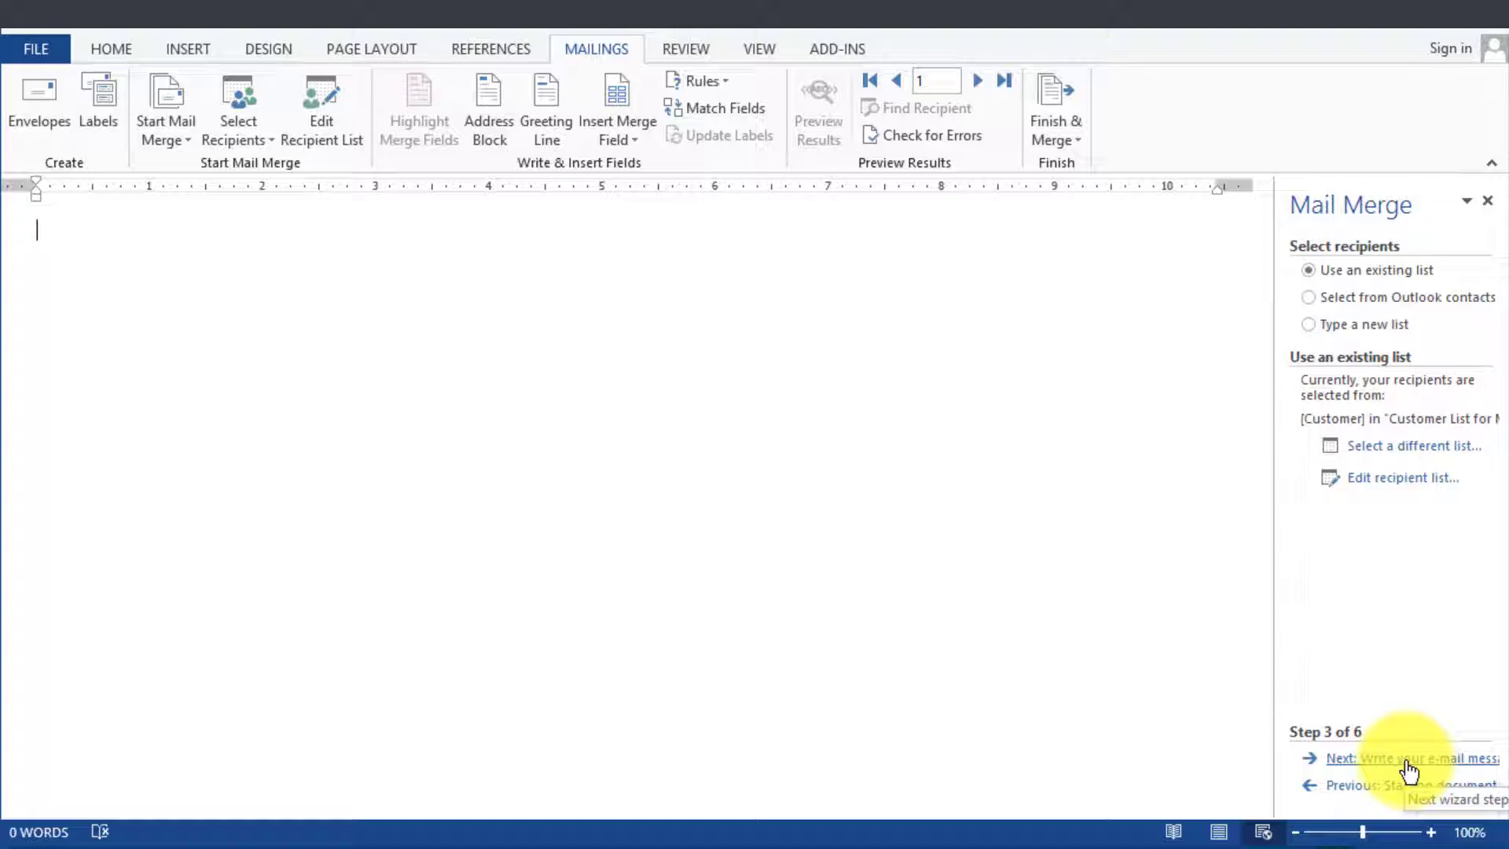
- Write the greeting 'Dear «FirstName»,' at the top of the message
{"action": "left_click", "coordinate": [1409, 772]}
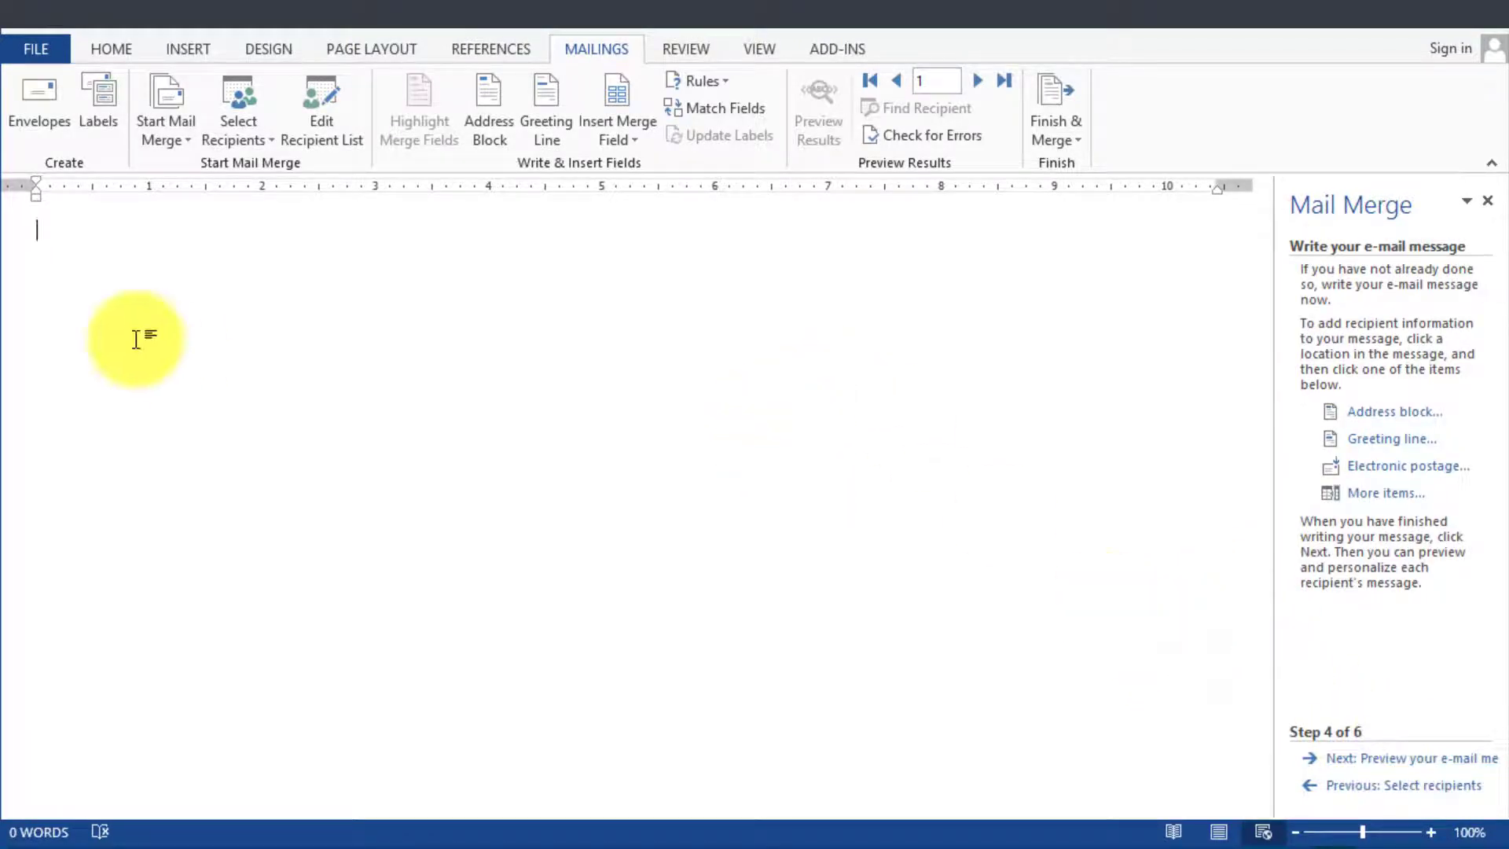
{"action": "type", "text": "Dear"}
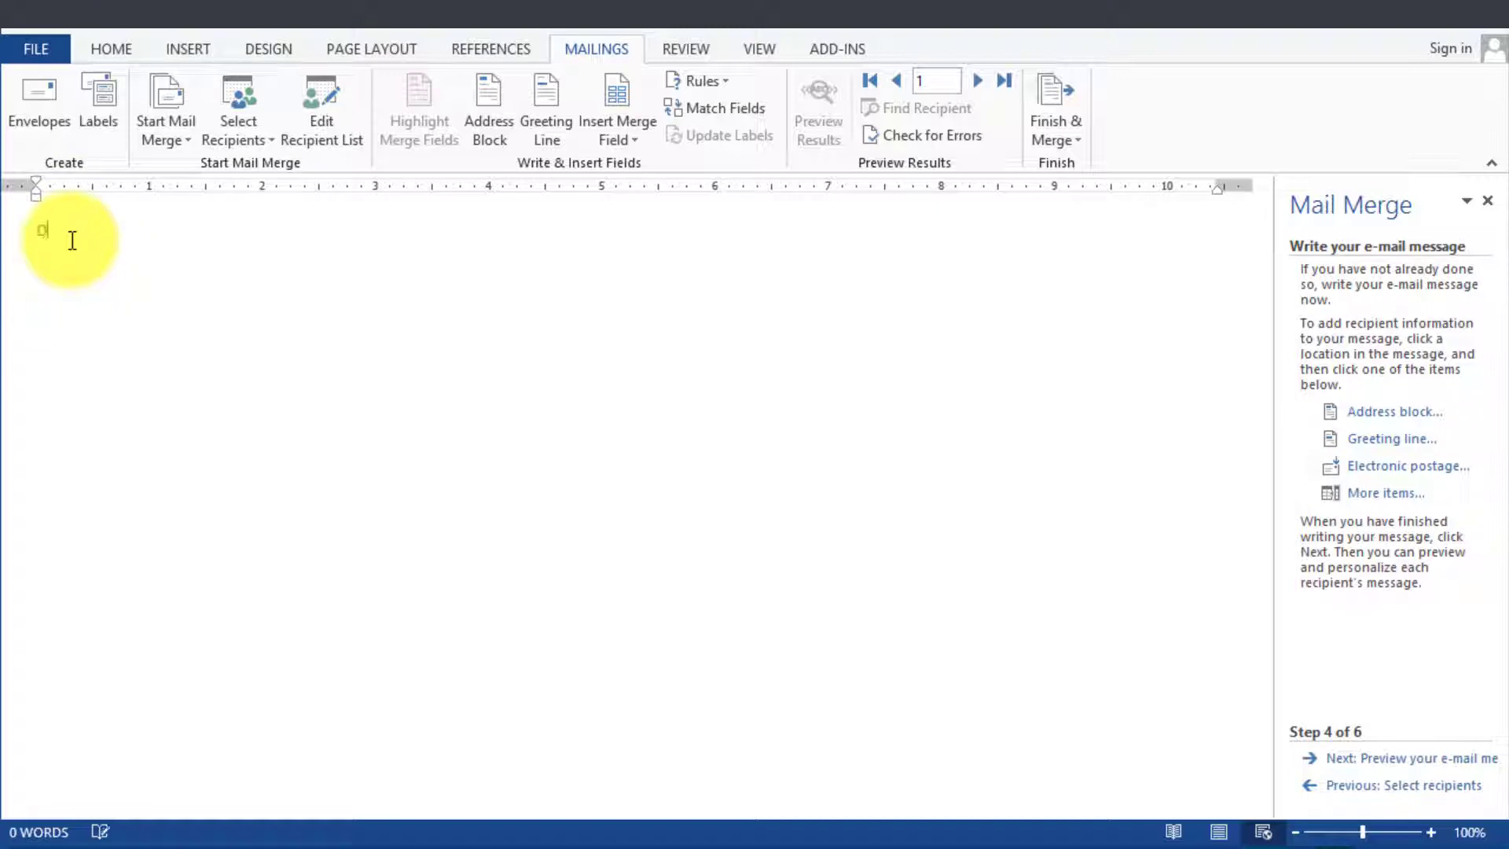
{"action": "left_click", "coordinate": [630, 145]}
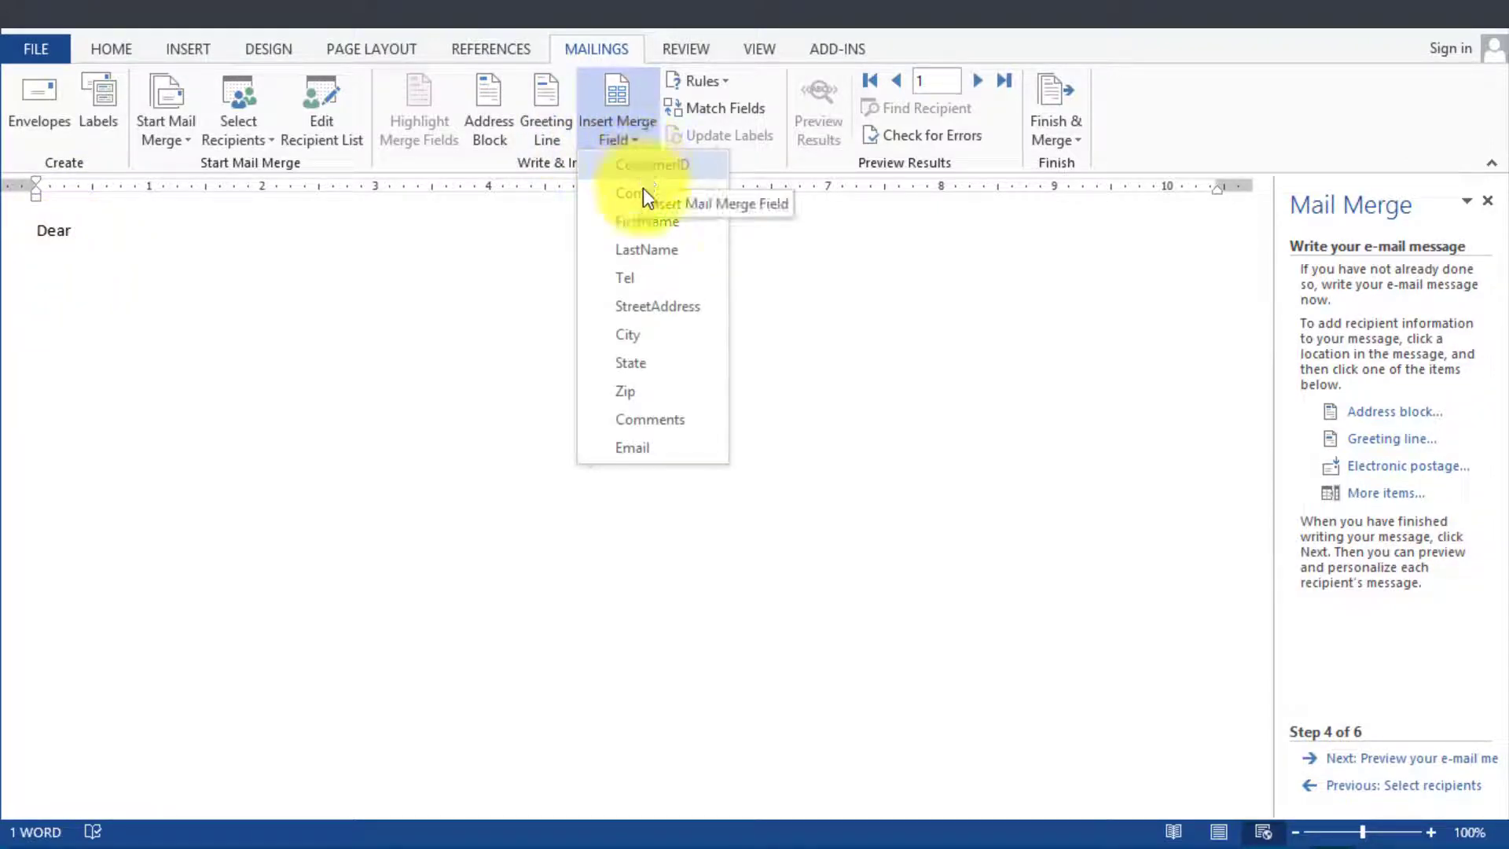
{"action": "left_click", "coordinate": [646, 222]}
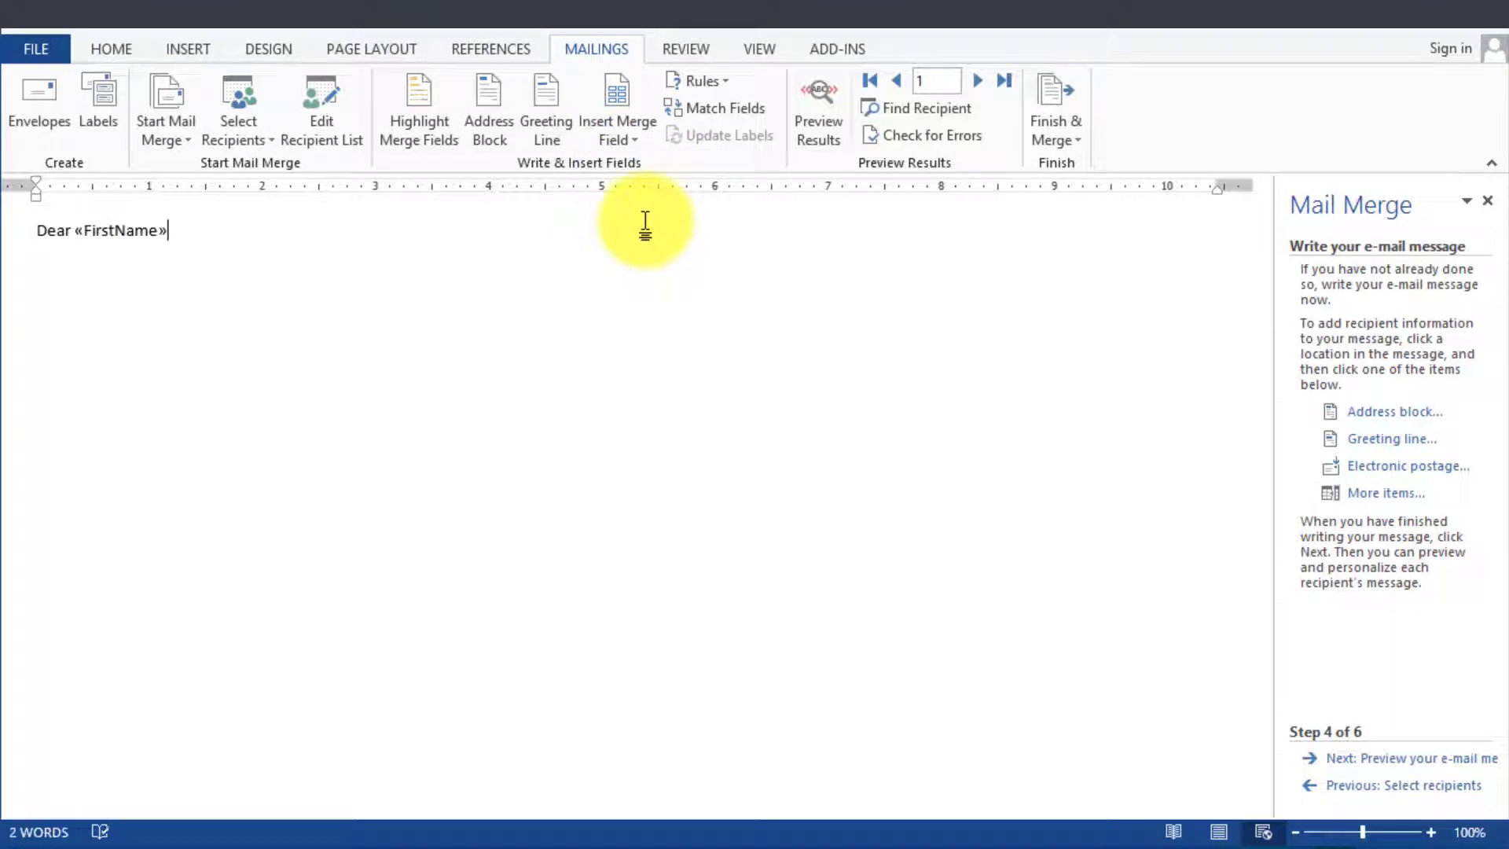
{"action": "type", "text": ","}
{"action": "key", "text": "Return"}
{"action": "key", "text": "Return"}
- Add the line 'Thank you for your recent purchase order number: «CustomerID».'
{"action": "type", "text": "Thank you for your recent purchase"}
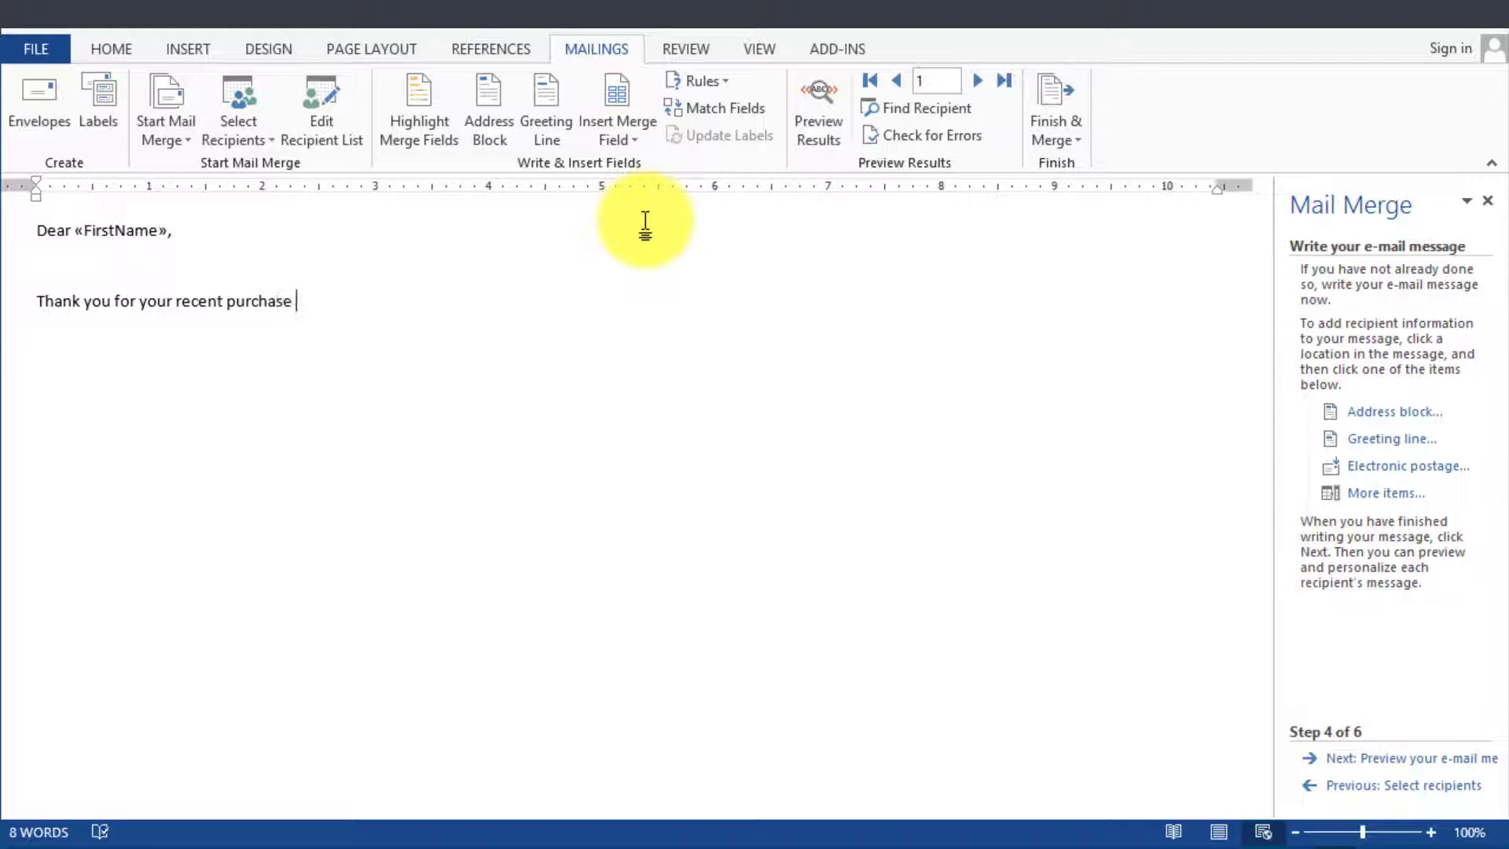
{"action": "type", "text": " order number:"}
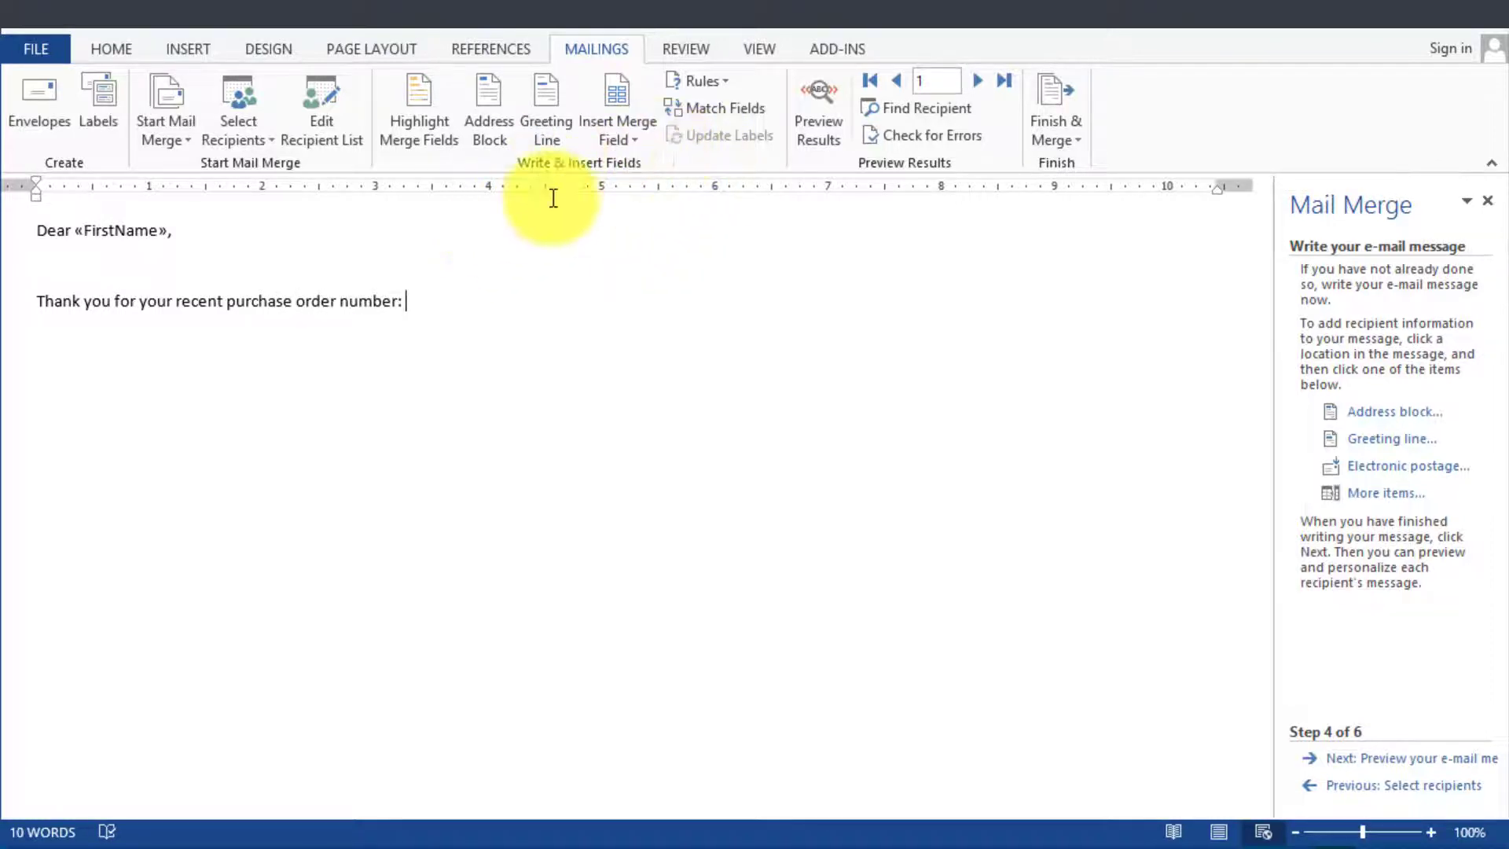
{"action": "left_click", "coordinate": [615, 123]}
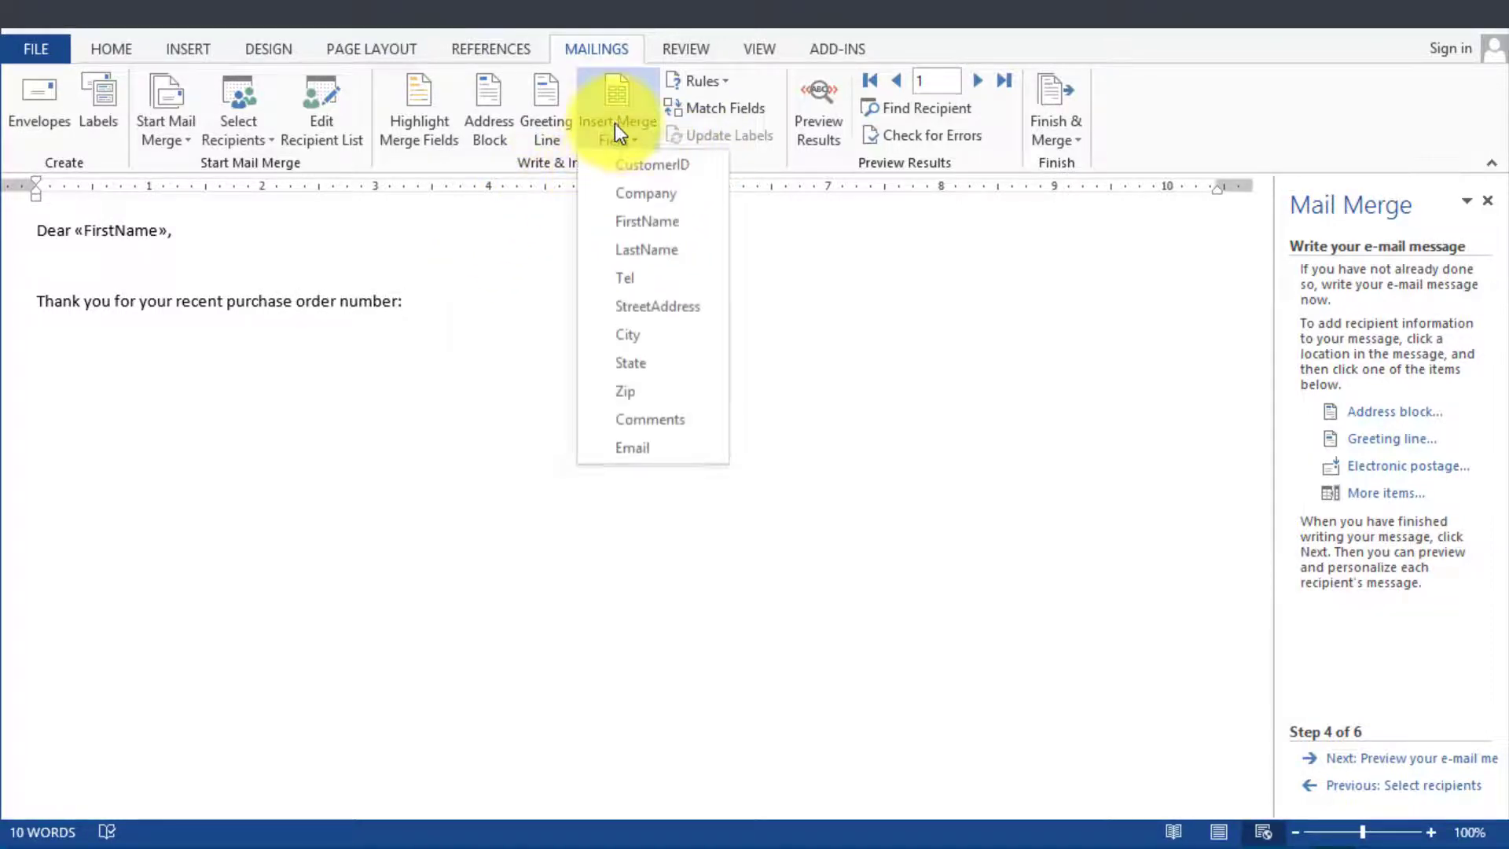
{"action": "left_click", "coordinate": [654, 169]}
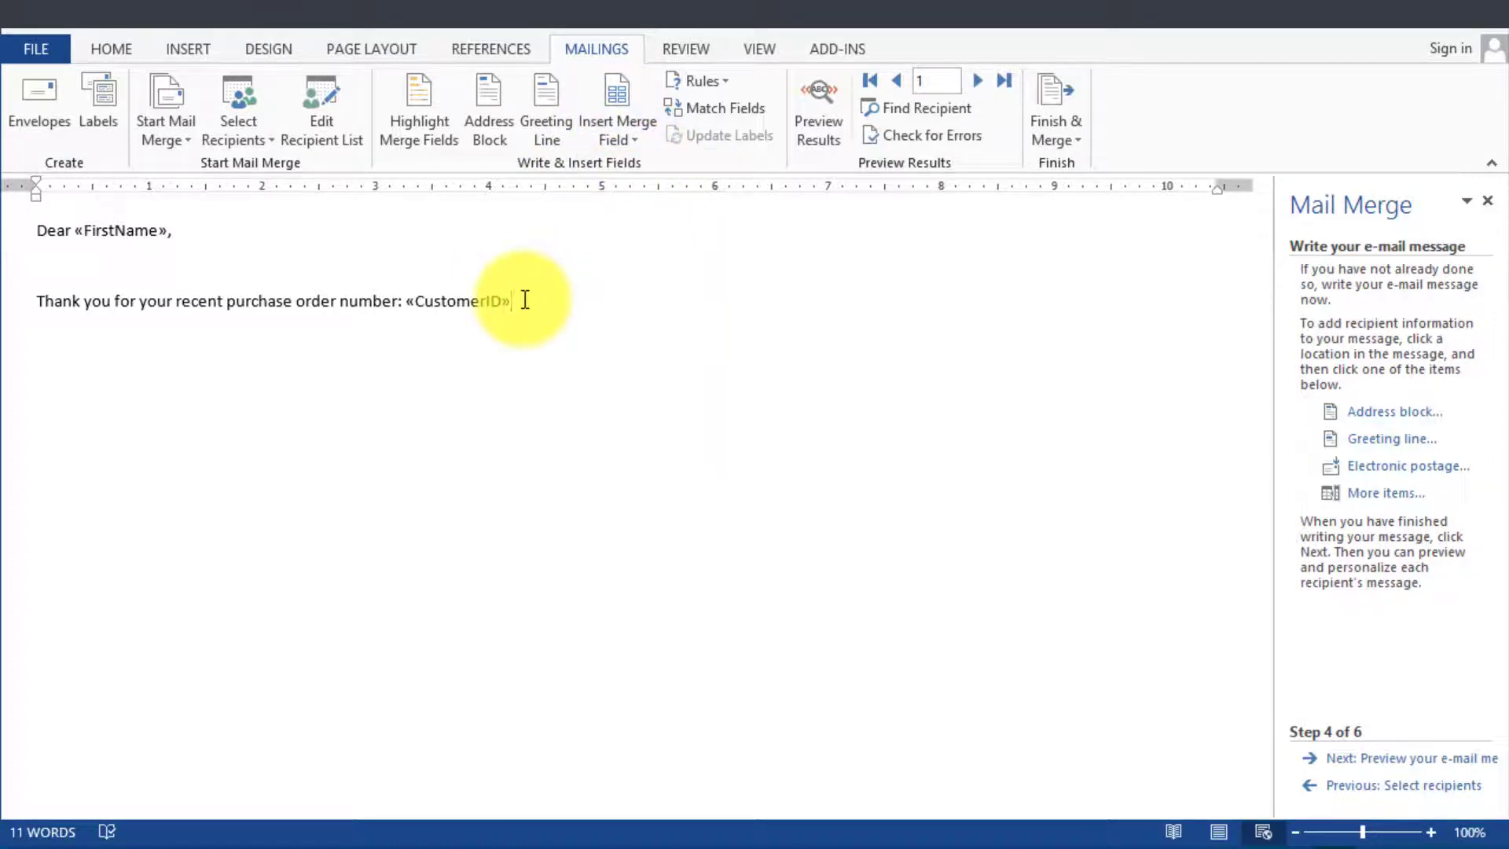
{"action": "type", "text": "."}
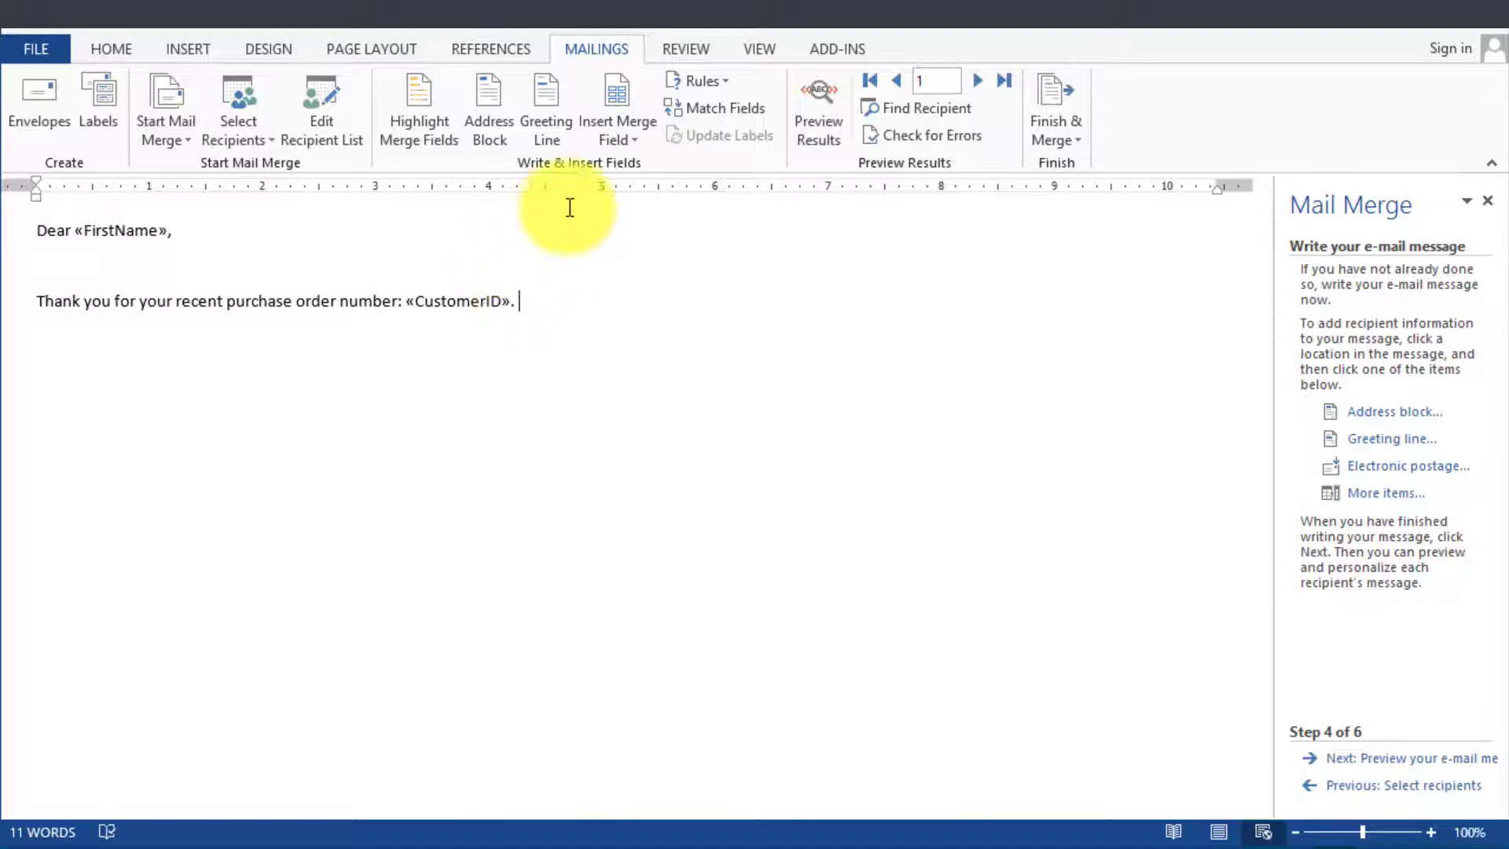
{"action": "left_click", "coordinate": [612, 150]}
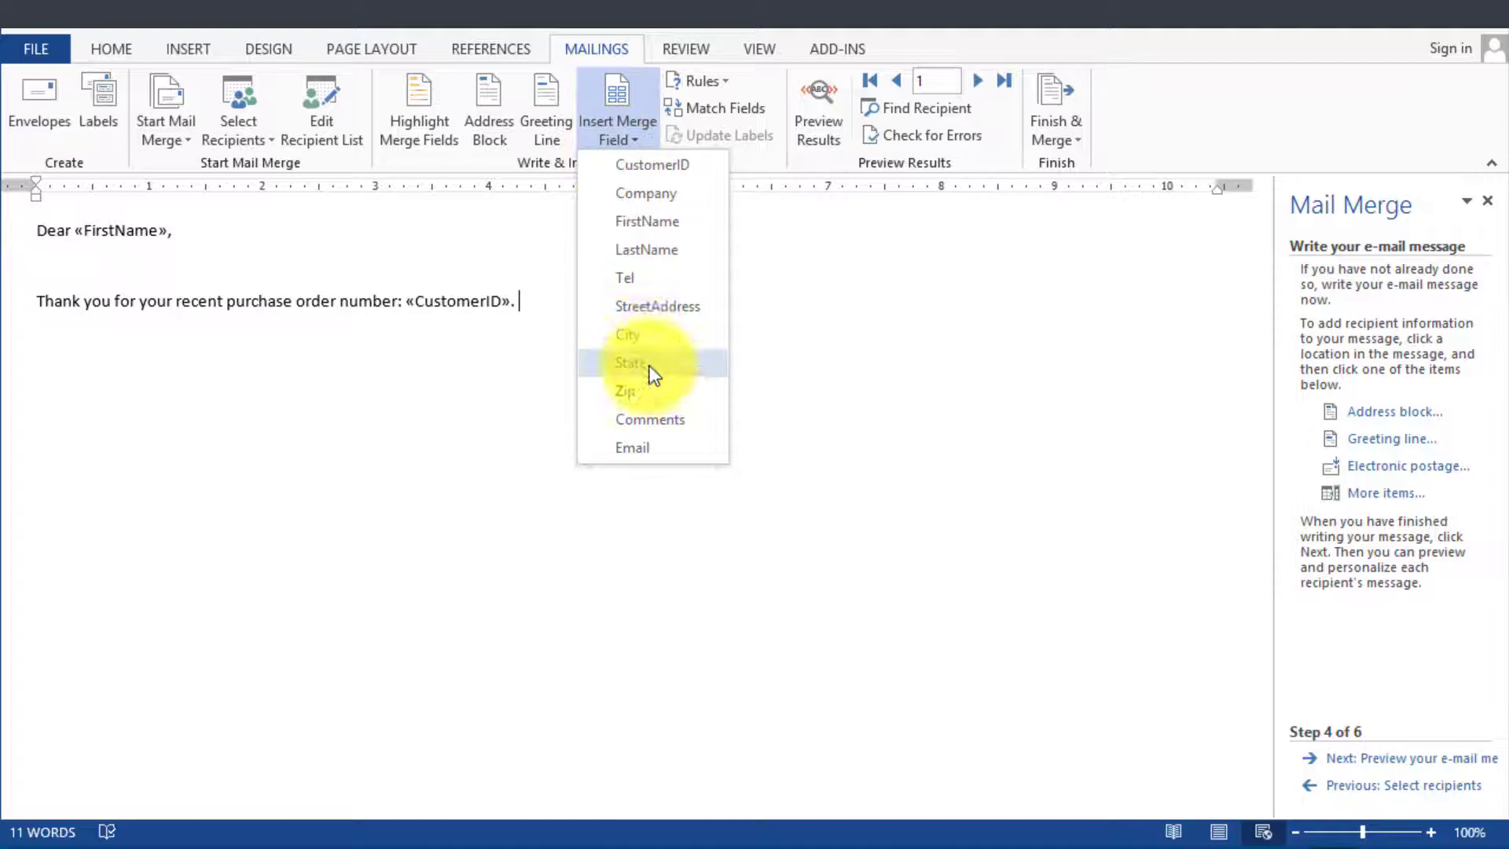
- Insert the «Comments» field and a $20 off coupon image found by searching 'coupon' online
{"action": "left_click", "coordinate": [667, 421]}
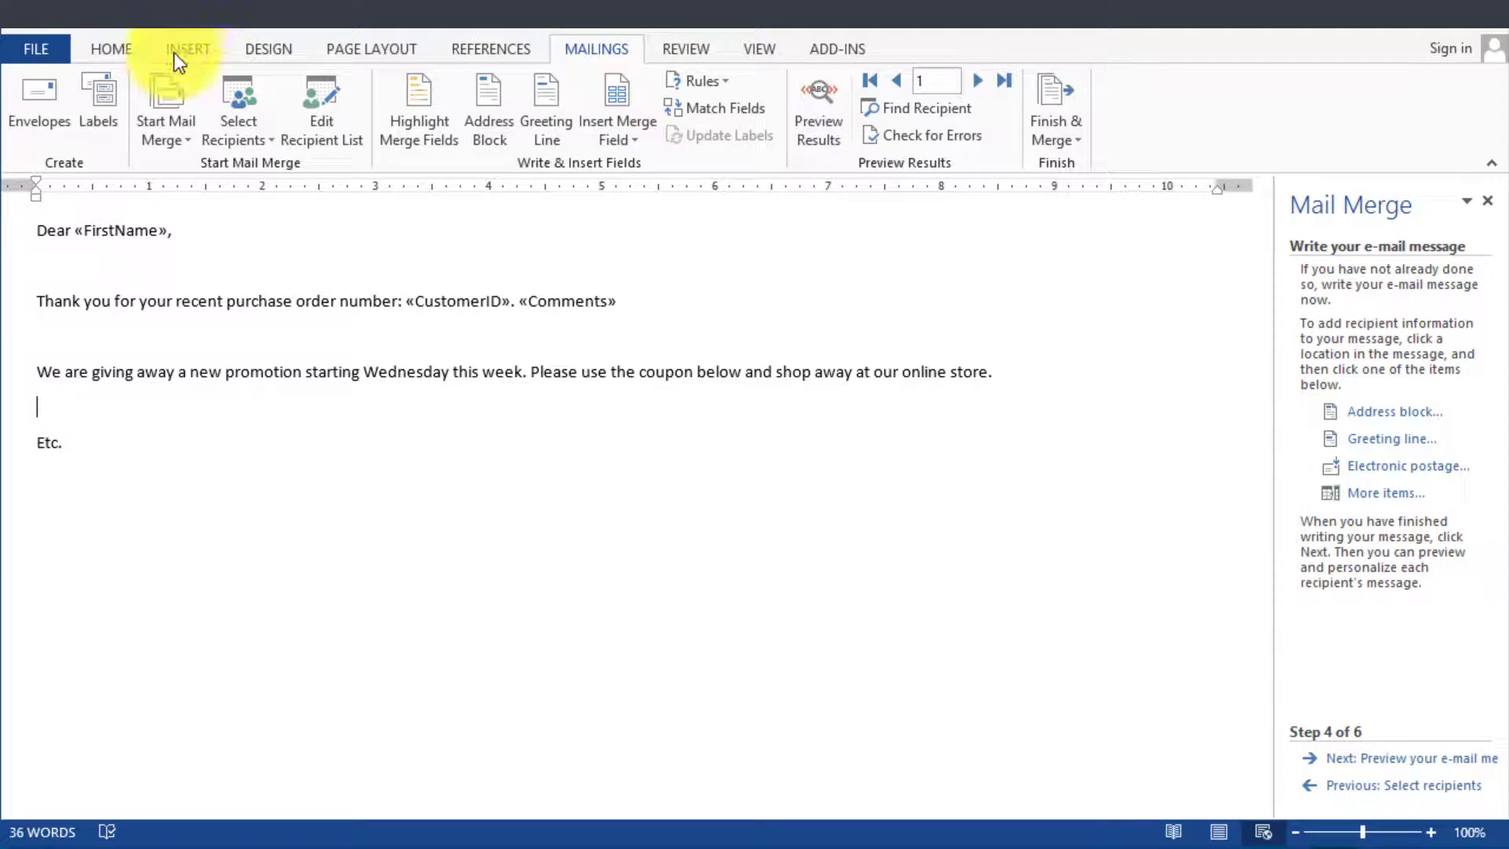
{"action": "left_click", "coordinate": [179, 55]}
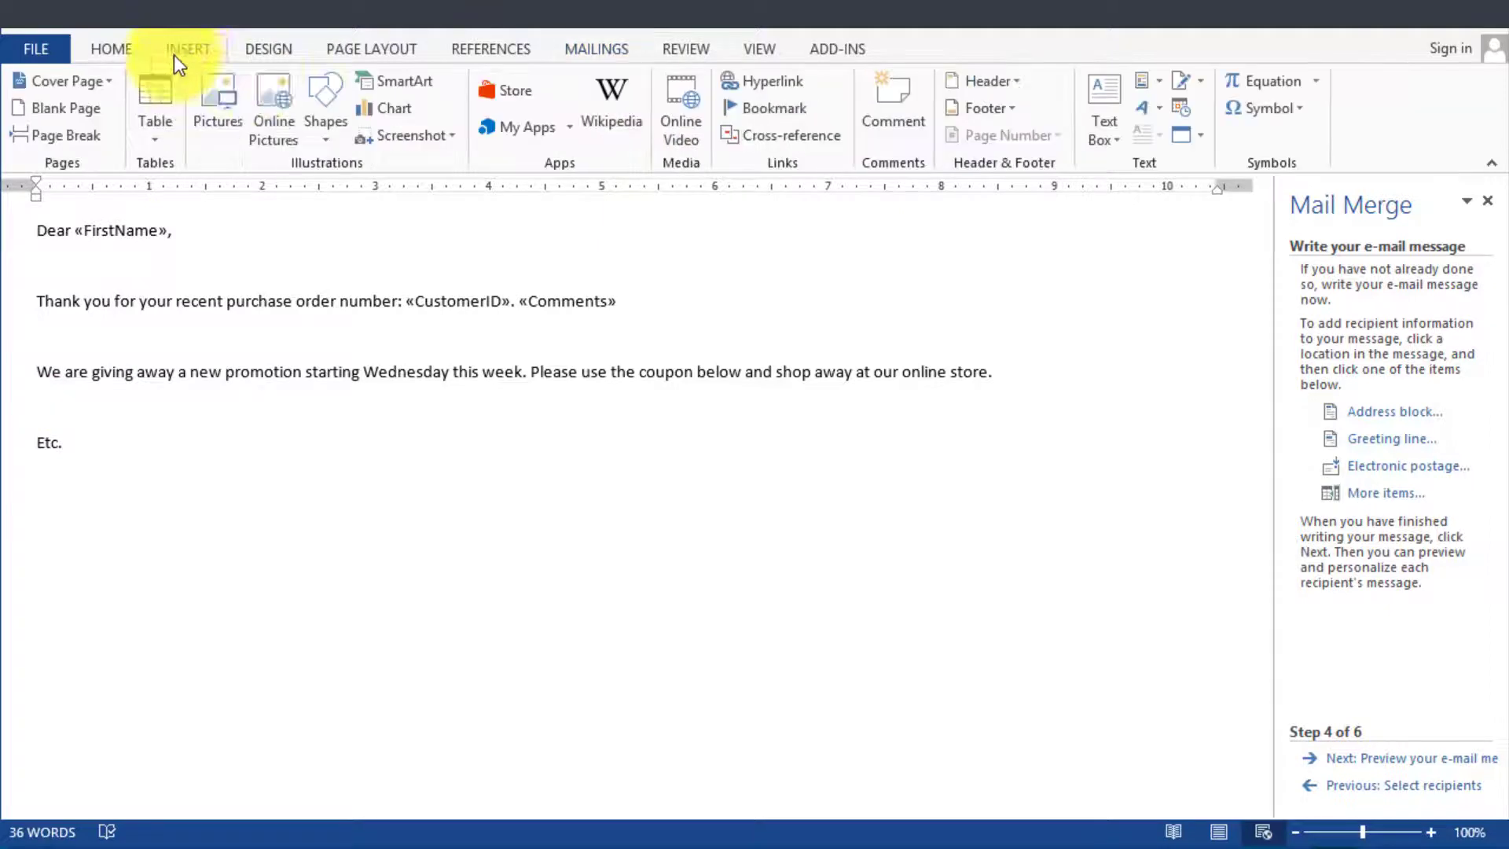
{"action": "left_click", "coordinate": [274, 121]}
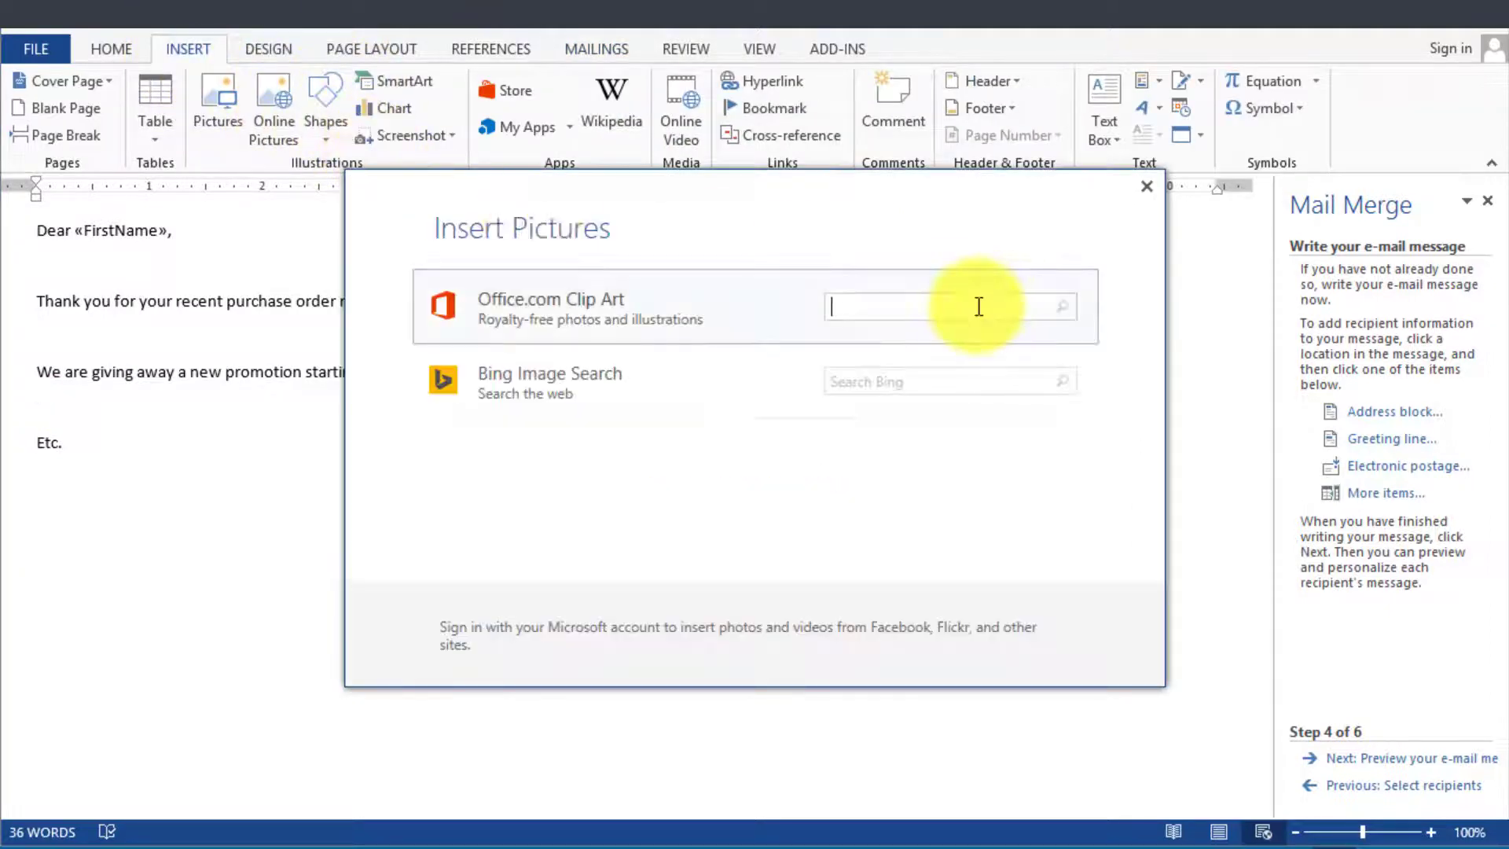
{"action": "left_click", "coordinate": [875, 376]}
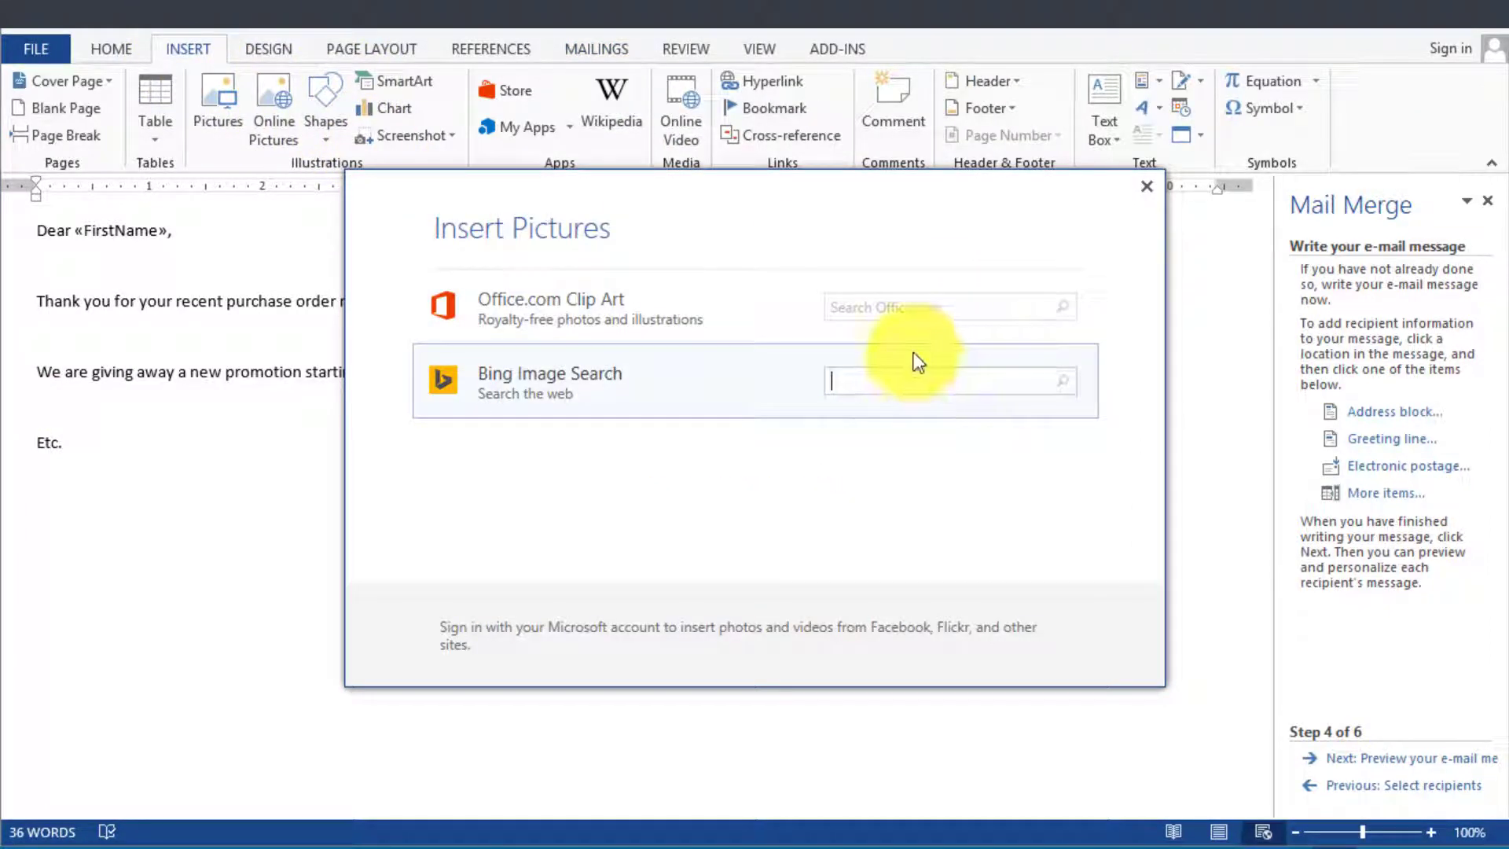
{"action": "type", "text": "coupon"}
{"action": "key", "text": "Return"}
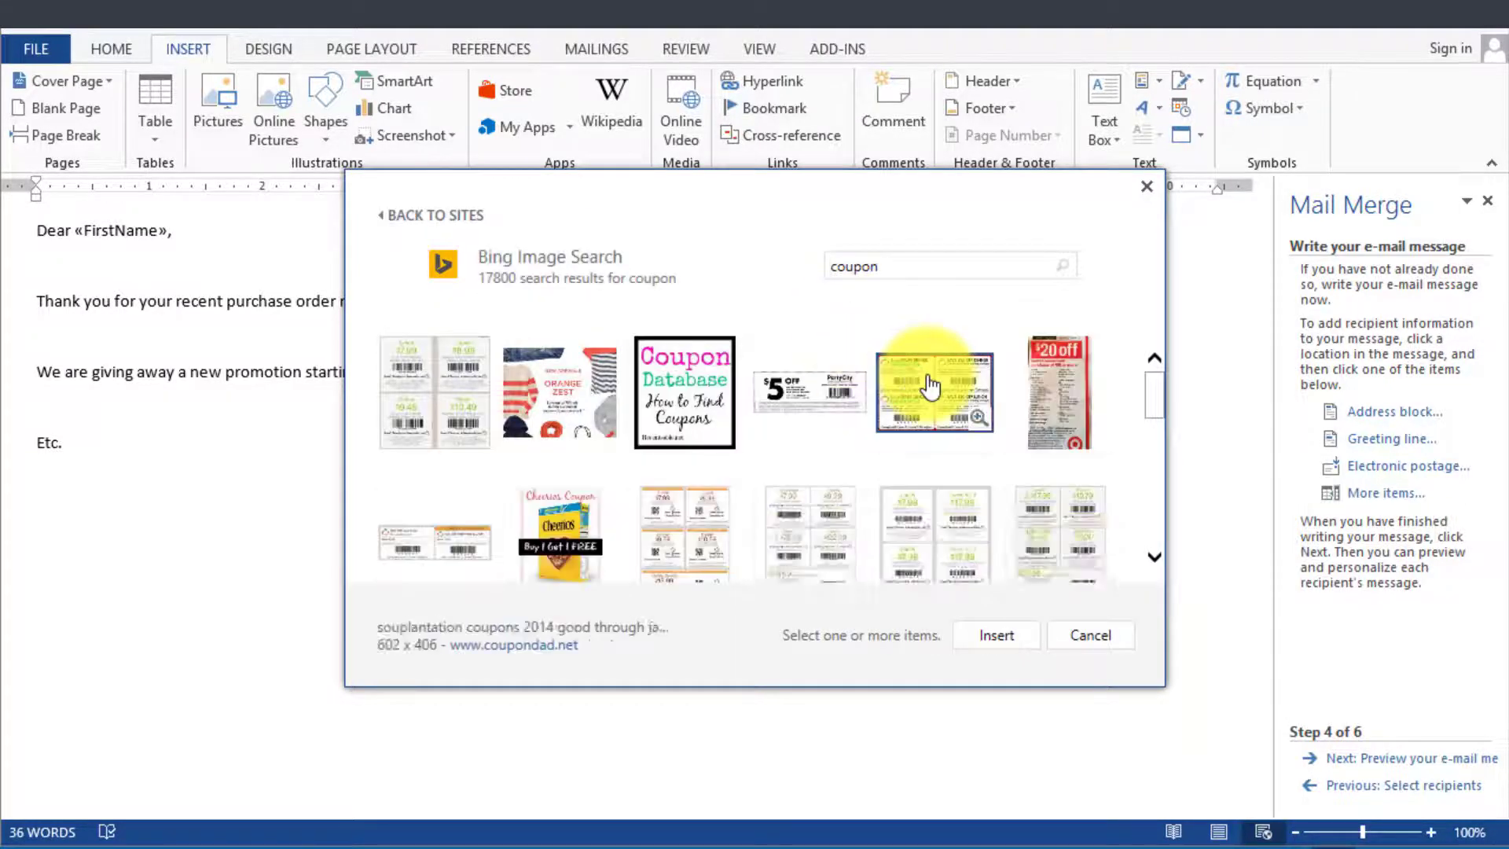
{"action": "left_click", "coordinate": [1059, 391]}
{"action": "left_click", "coordinate": [996, 635]}
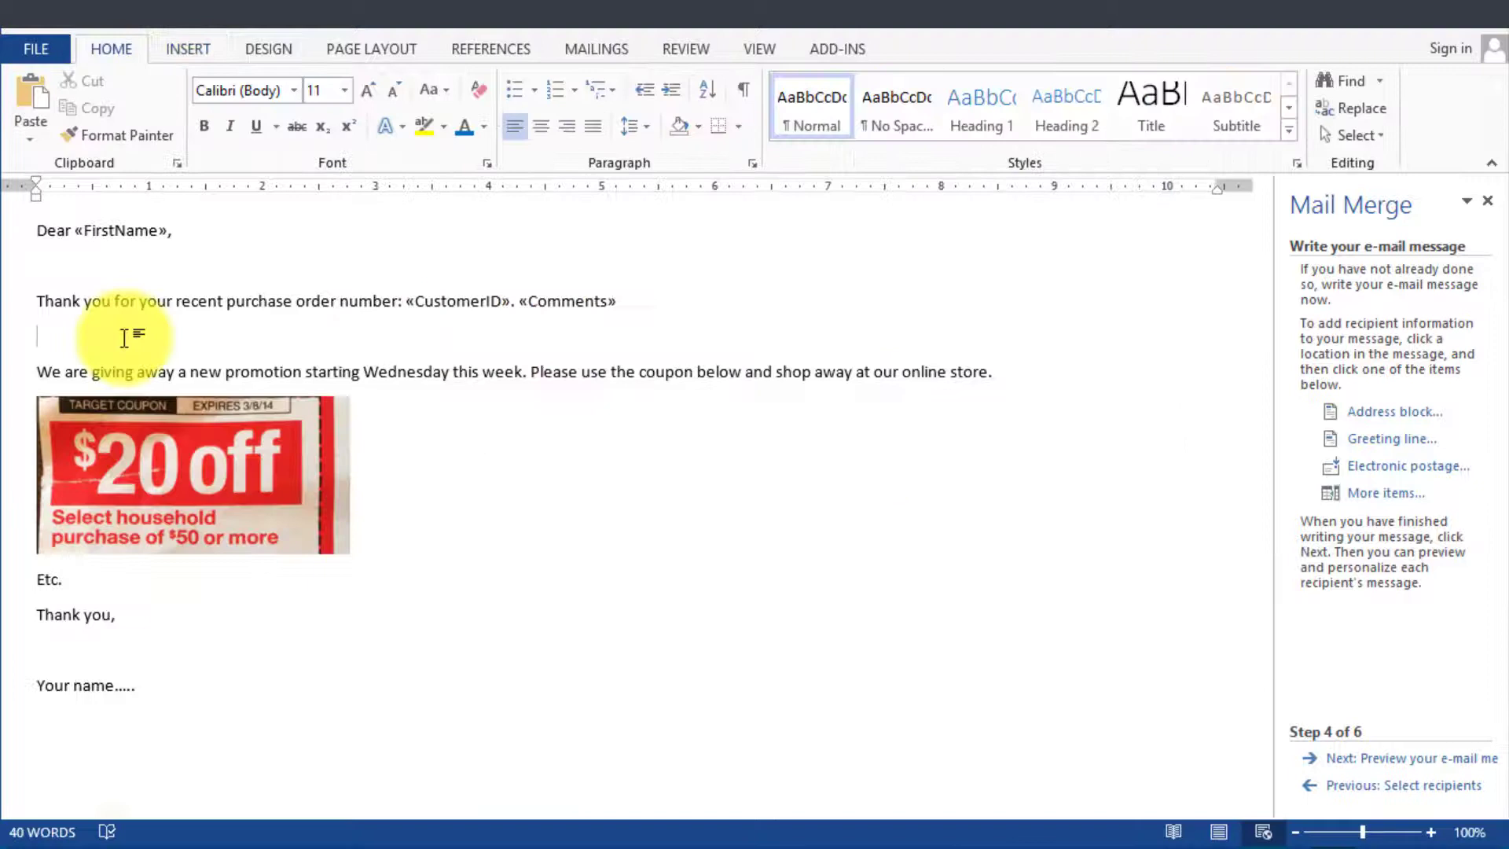
- Delete the empty lines above the promotion paragraph and under the greeting
{"action": "key", "text": "BackSpace"}
{"action": "left_click", "coordinate": [110, 275]}
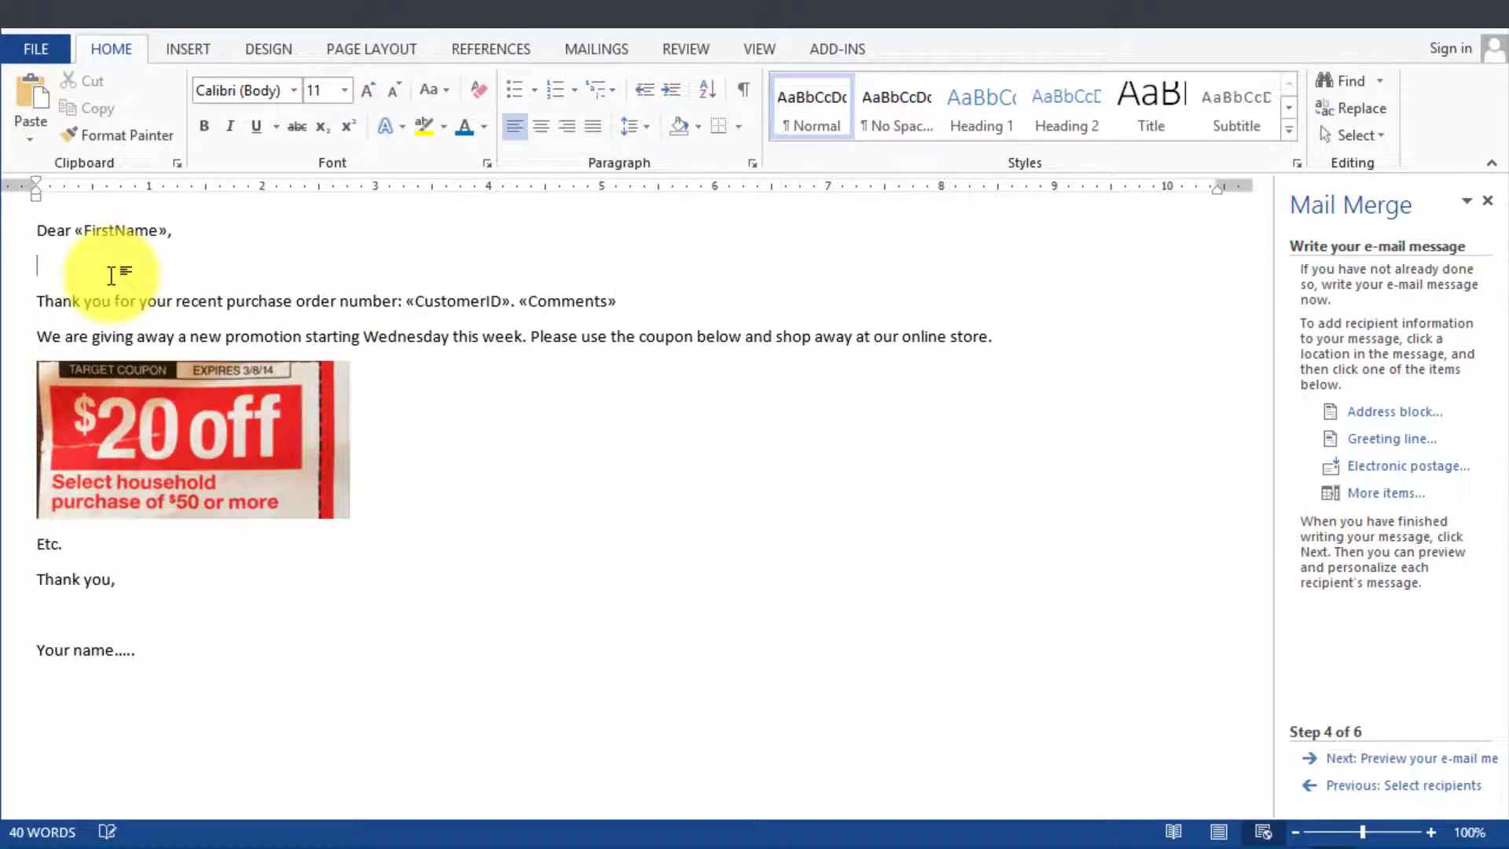
{"action": "key", "text": "BackSpace"}
{"action": "left_click", "coordinate": [476, 410]}
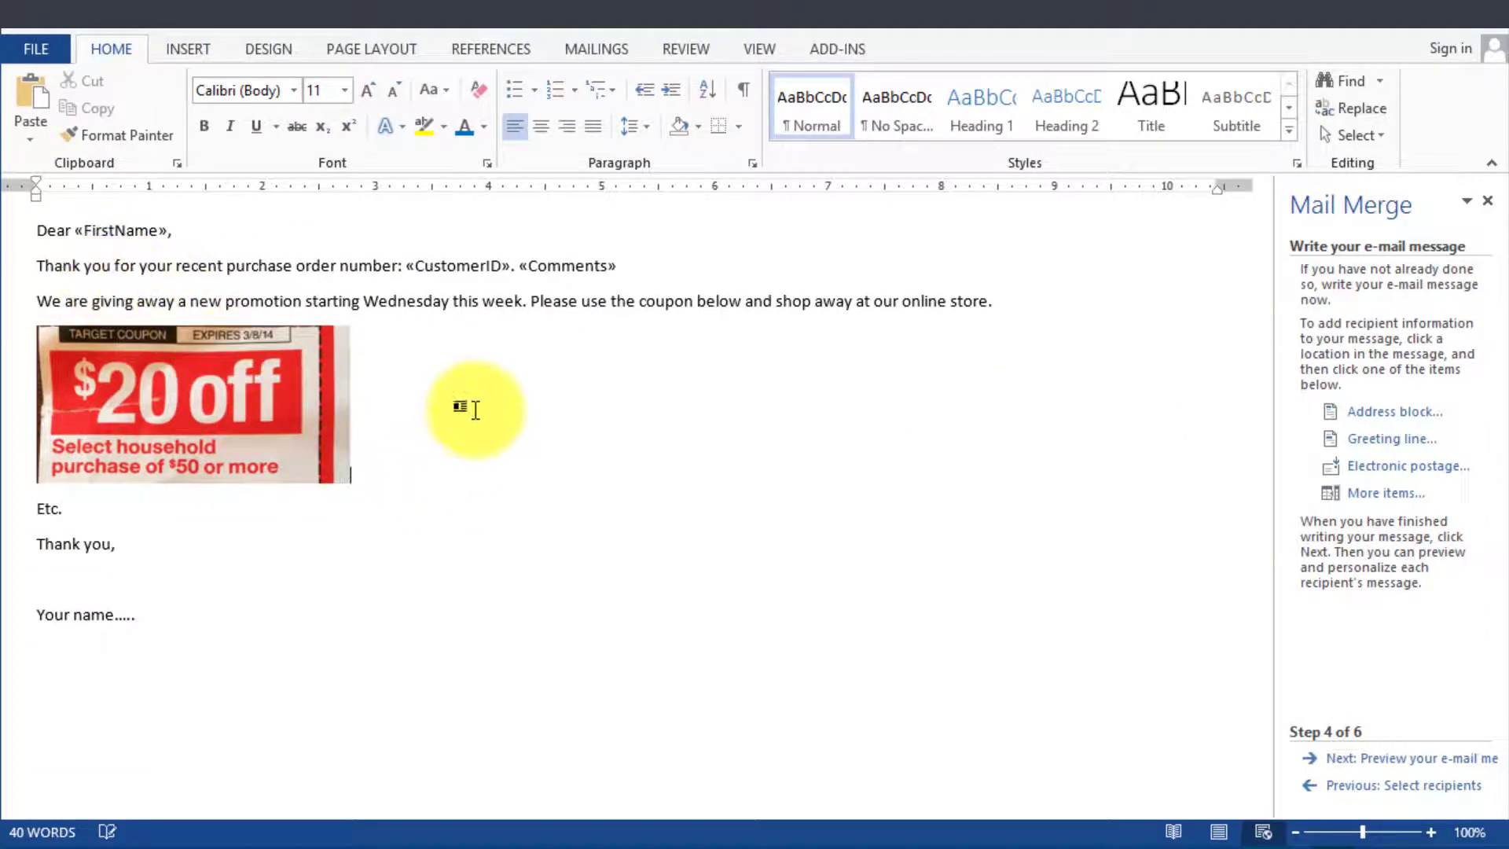
- Preview the merged message and step through recipients to number 16, checking the order number
{"action": "left_click", "coordinate": [1427, 759]}
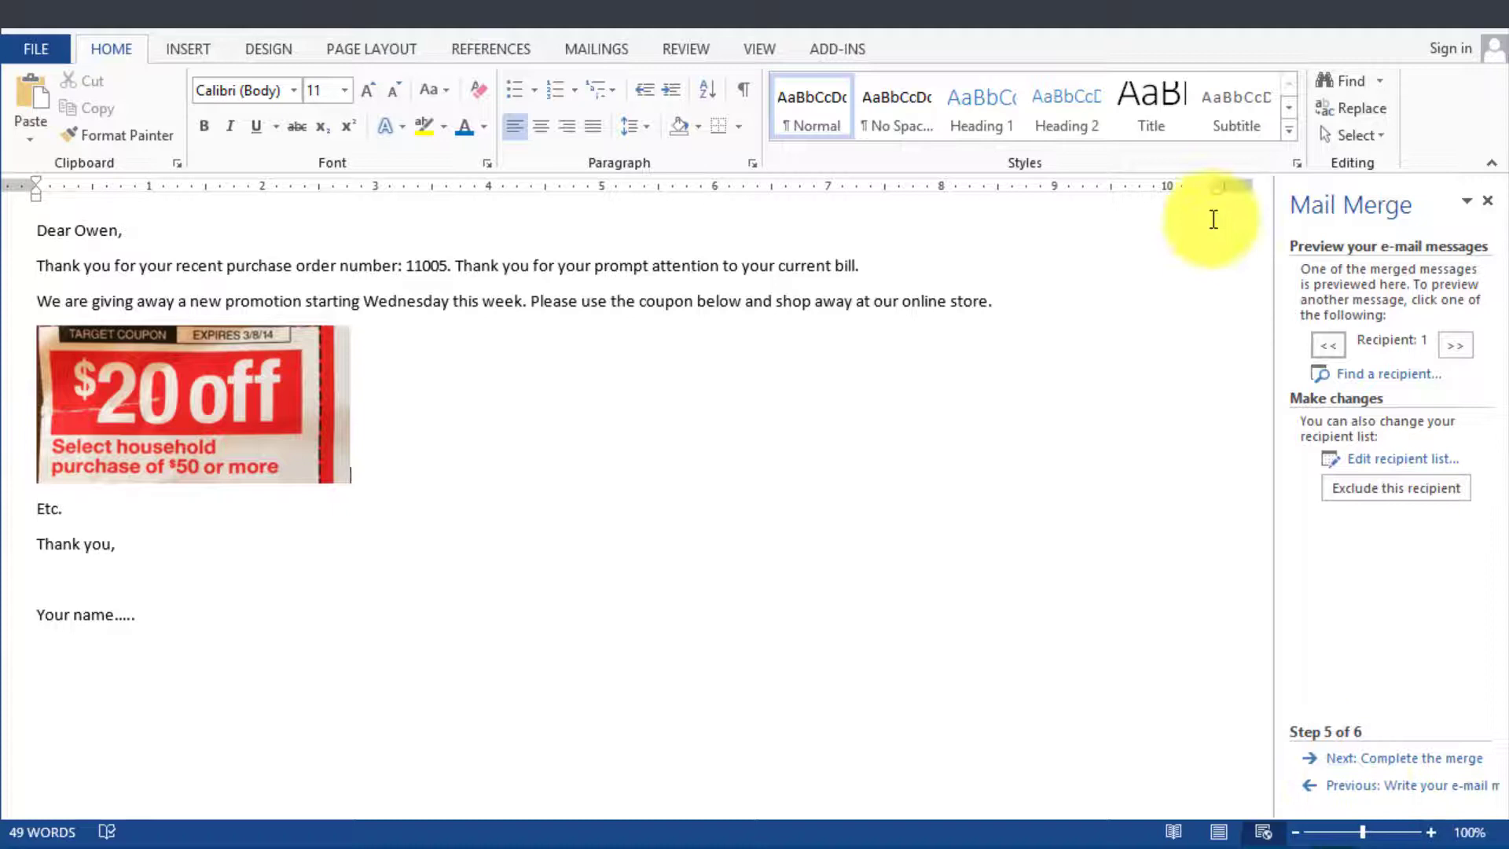
{"action": "left_click", "coordinate": [1454, 346]}
{"action": "left_click", "coordinate": [1456, 350]}
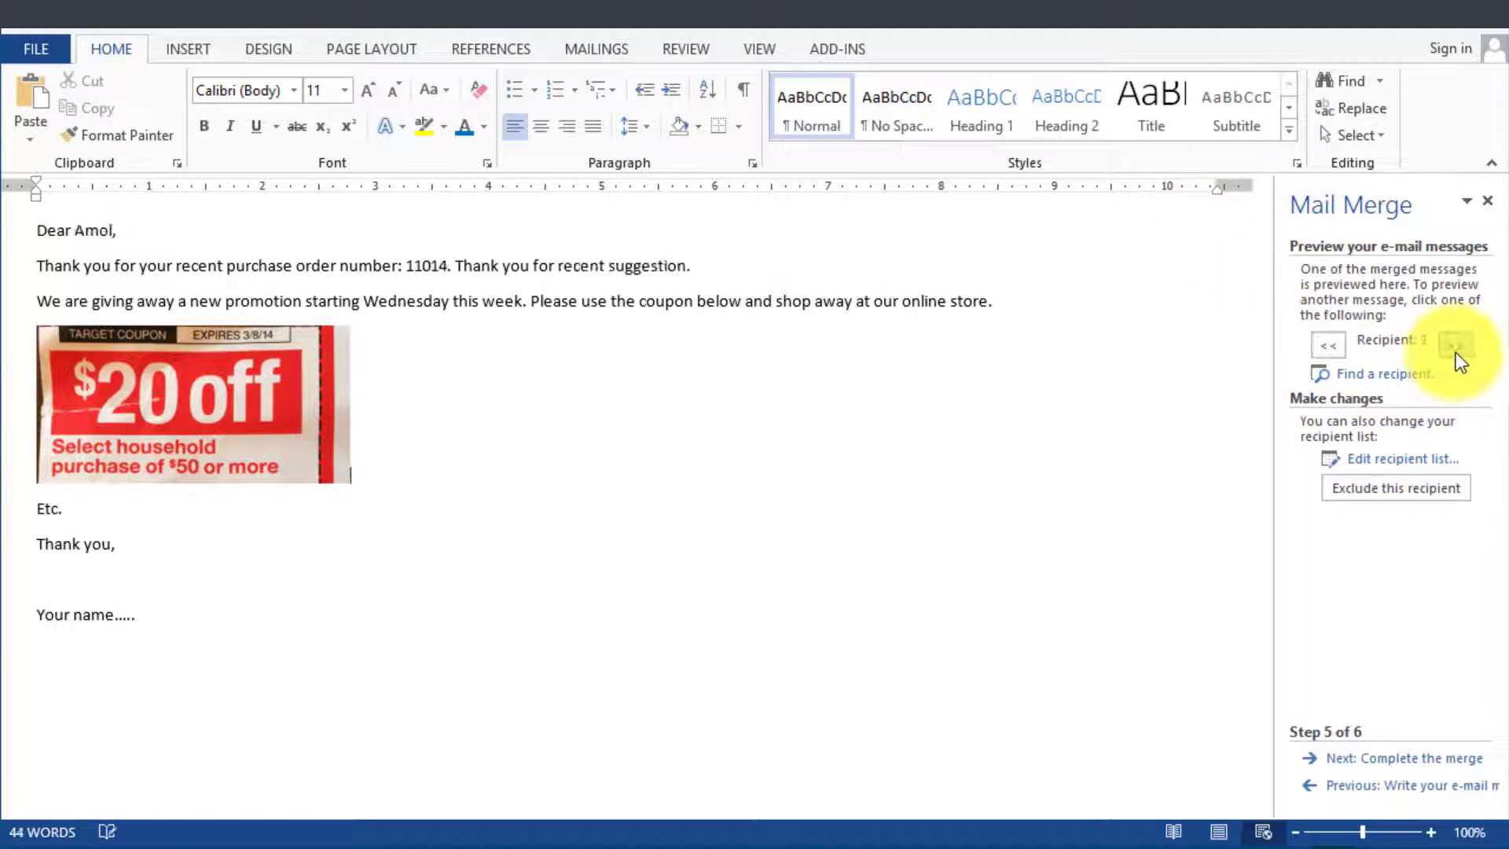
{"action": "left_click", "coordinate": [1455, 348]}
{"action": "left_click", "coordinate": [1454, 346]}
{"action": "left_click", "coordinate": [1453, 346]}
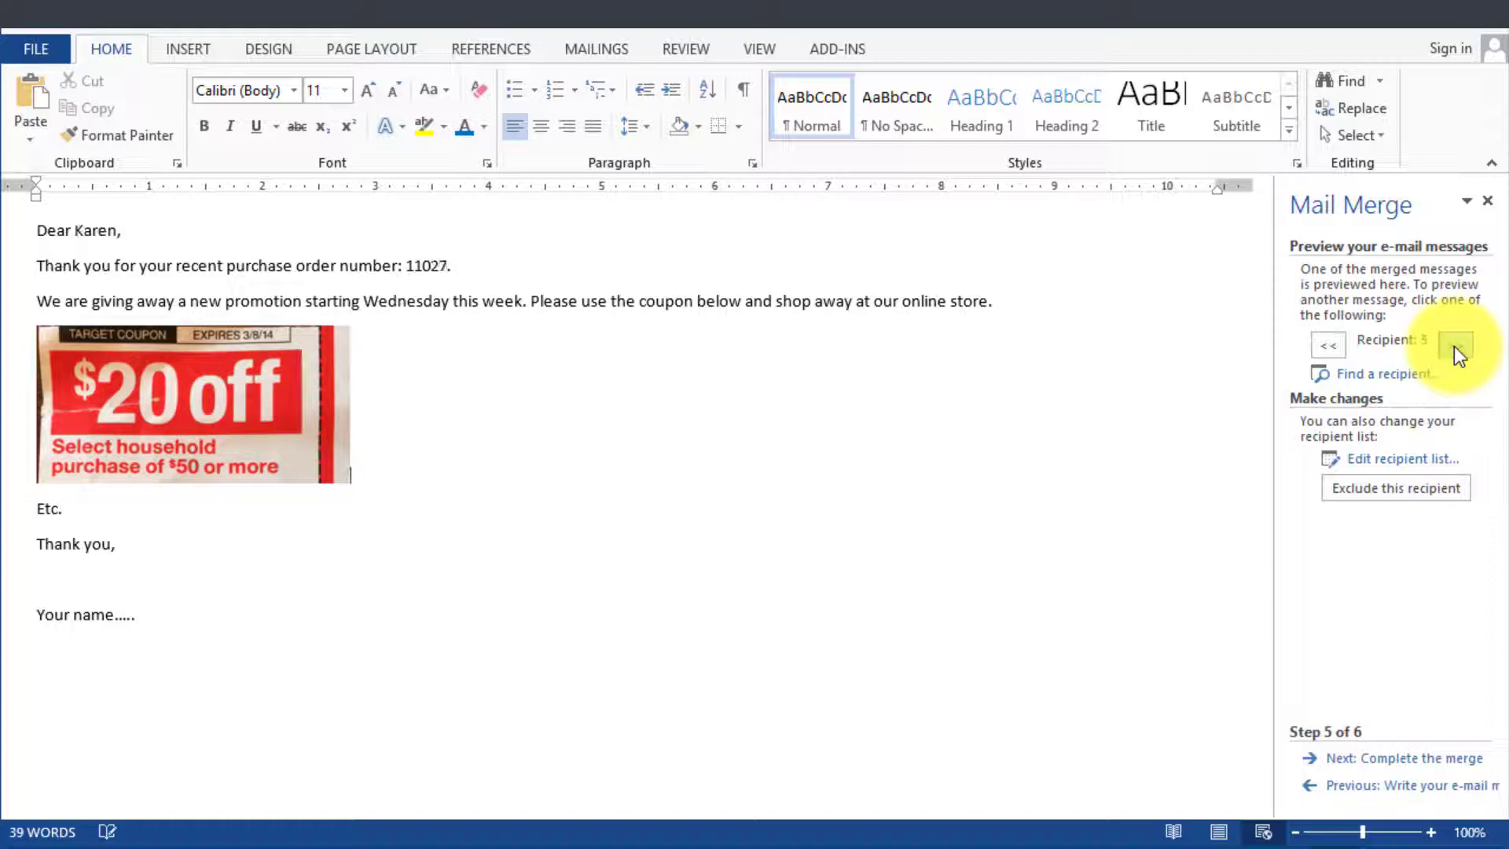
{"action": "left_click", "coordinate": [1454, 346]}
{"action": "left_click", "coordinate": [1454, 346]}
{"action": "left_click", "coordinate": [1454, 346]}
{"action": "left_click", "coordinate": [1454, 345]}
{"action": "left_click", "coordinate": [1454, 345]}
{"action": "left_click", "coordinate": [1454, 346]}
{"action": "left_click", "coordinate": [1453, 346]}
{"action": "left_click", "coordinate": [1454, 346]}
{"action": "left_click", "coordinate": [1454, 345]}
{"action": "left_click", "coordinate": [1453, 345]}
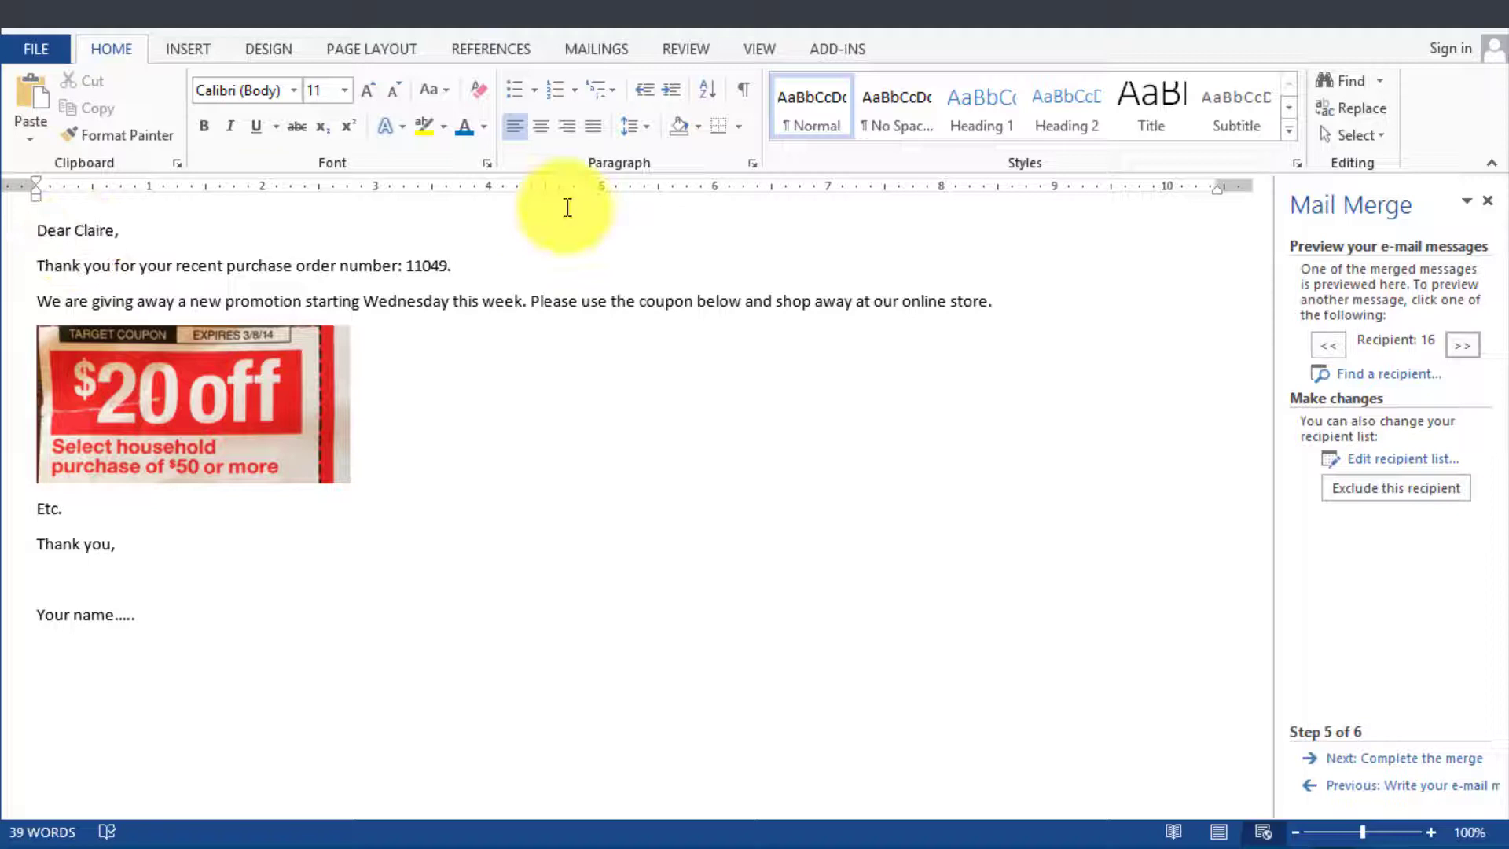
{"action": "left_click", "coordinate": [432, 264]}
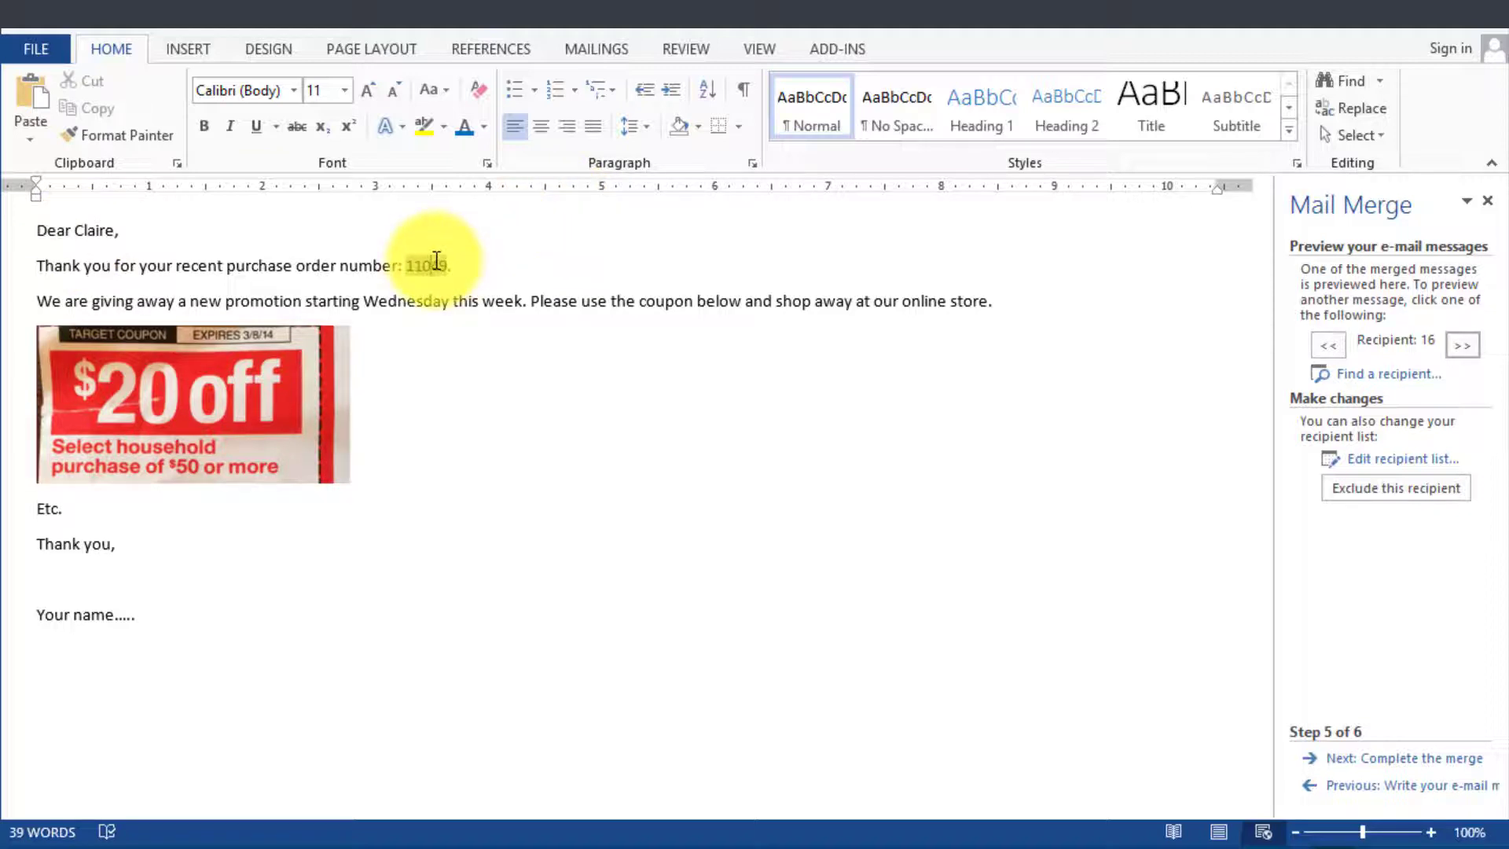
{"action": "left_click", "coordinate": [489, 303]}
- Advance to step 6 and set the Merge to E-mail To: field to Email
{"action": "left_click", "coordinate": [573, 416]}
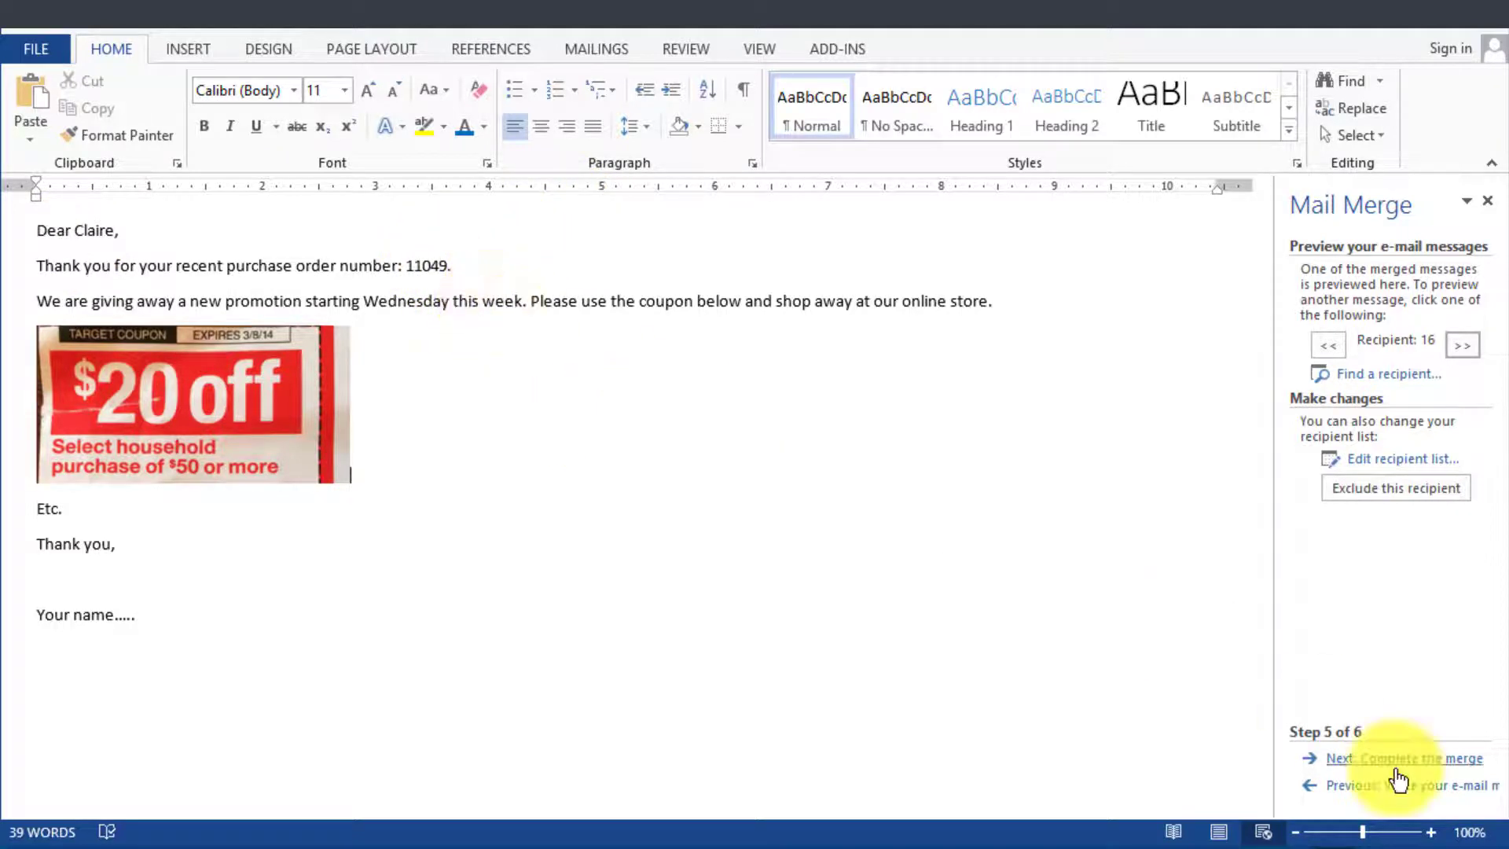
{"action": "left_click", "coordinate": [1436, 763]}
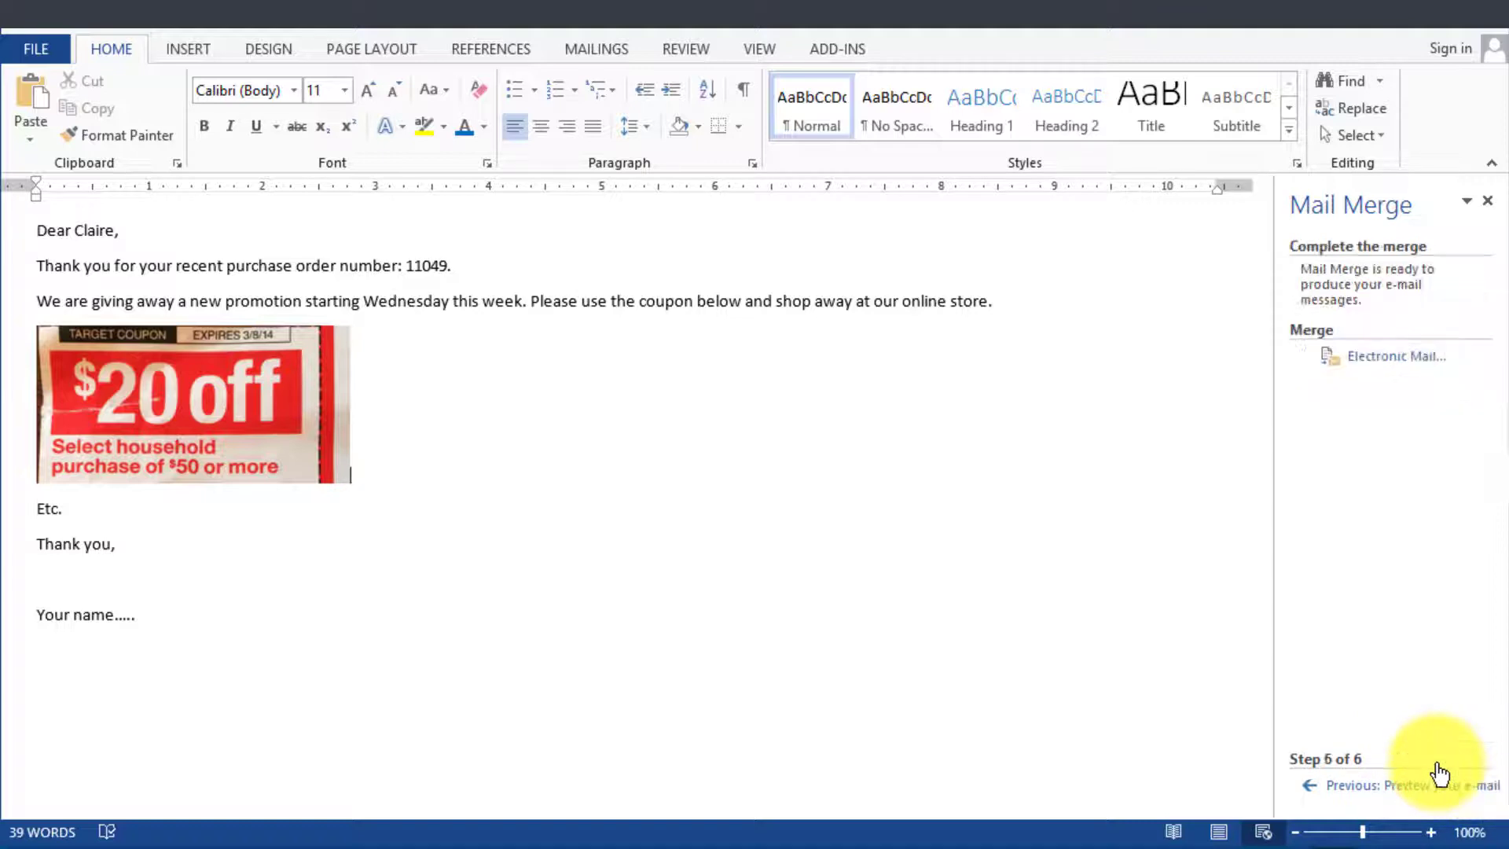
{"action": "left_click", "coordinate": [1399, 360]}
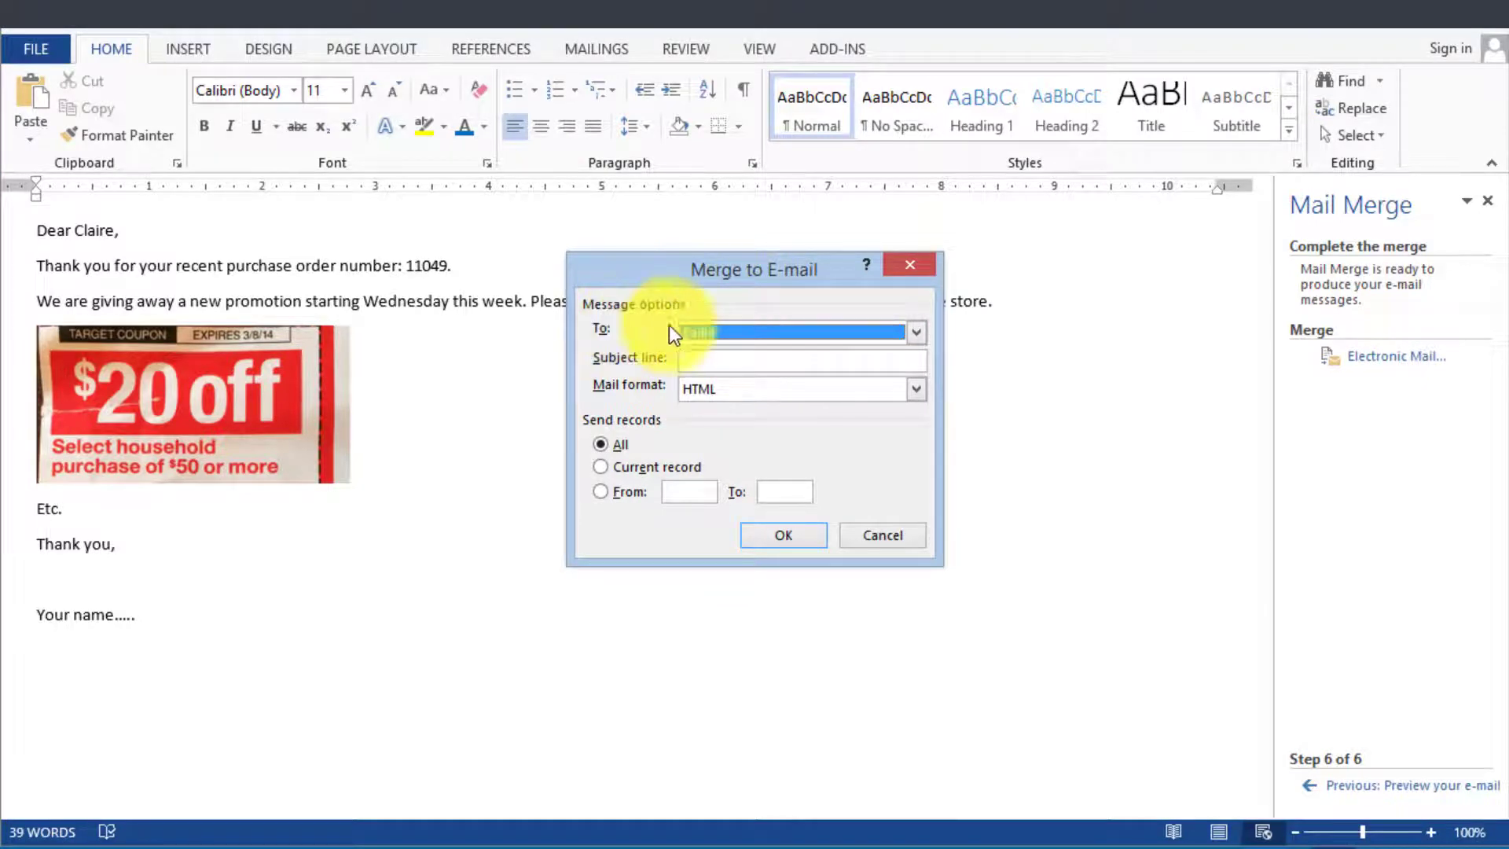
{"action": "left_click", "coordinate": [704, 330]}
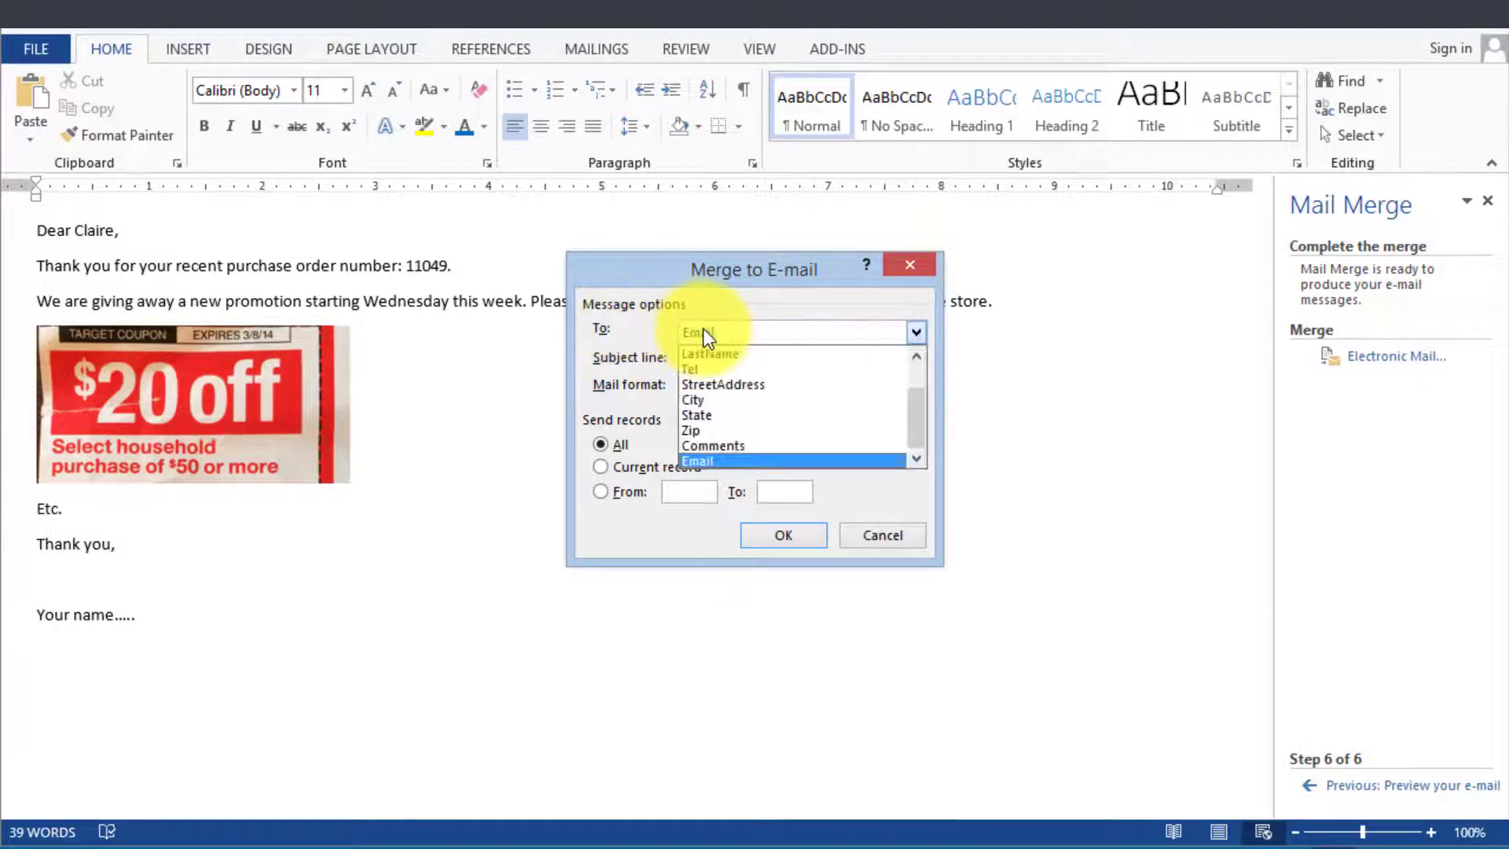
{"action": "left_click", "coordinate": [707, 462]}
- Paste the subject line 'New promotion at .....' and keep HTML as the mail format
{"action": "left_click", "coordinate": [728, 360]}
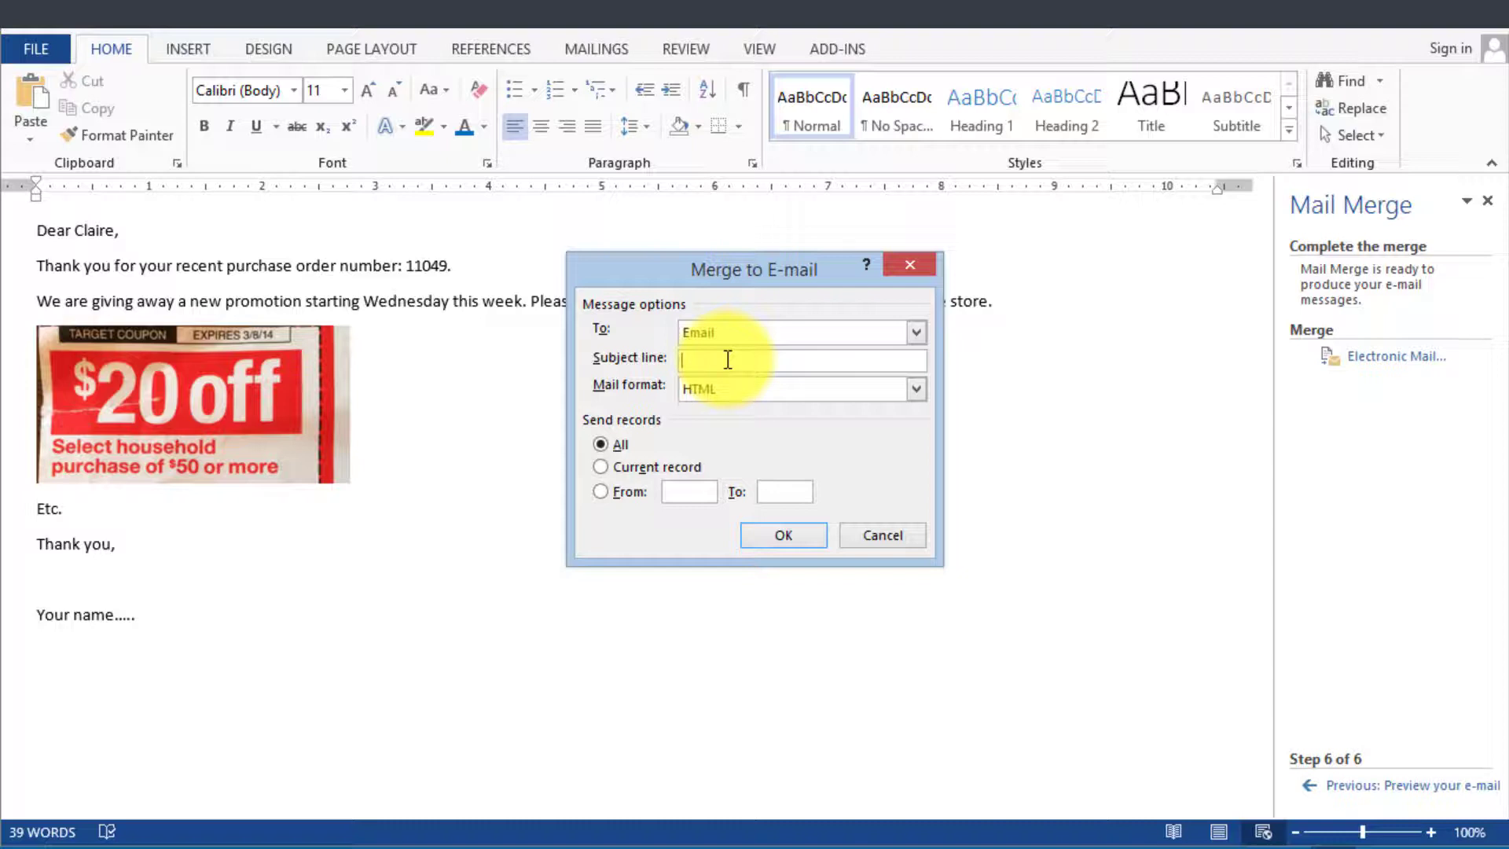
{"action": "type", "text": "New promotion at ..."}
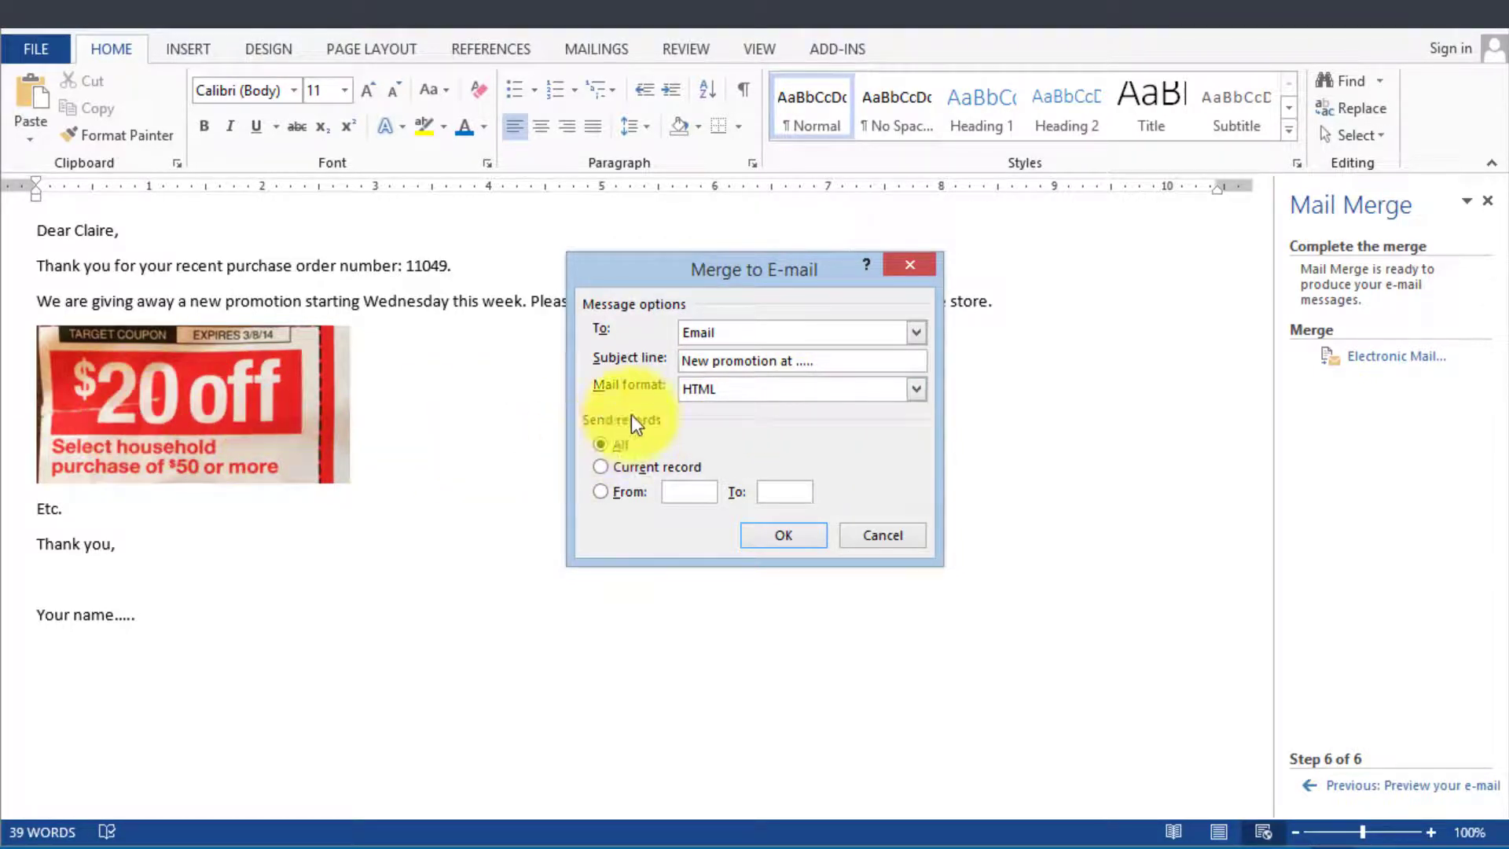
{"action": "left_click", "coordinate": [710, 389]}
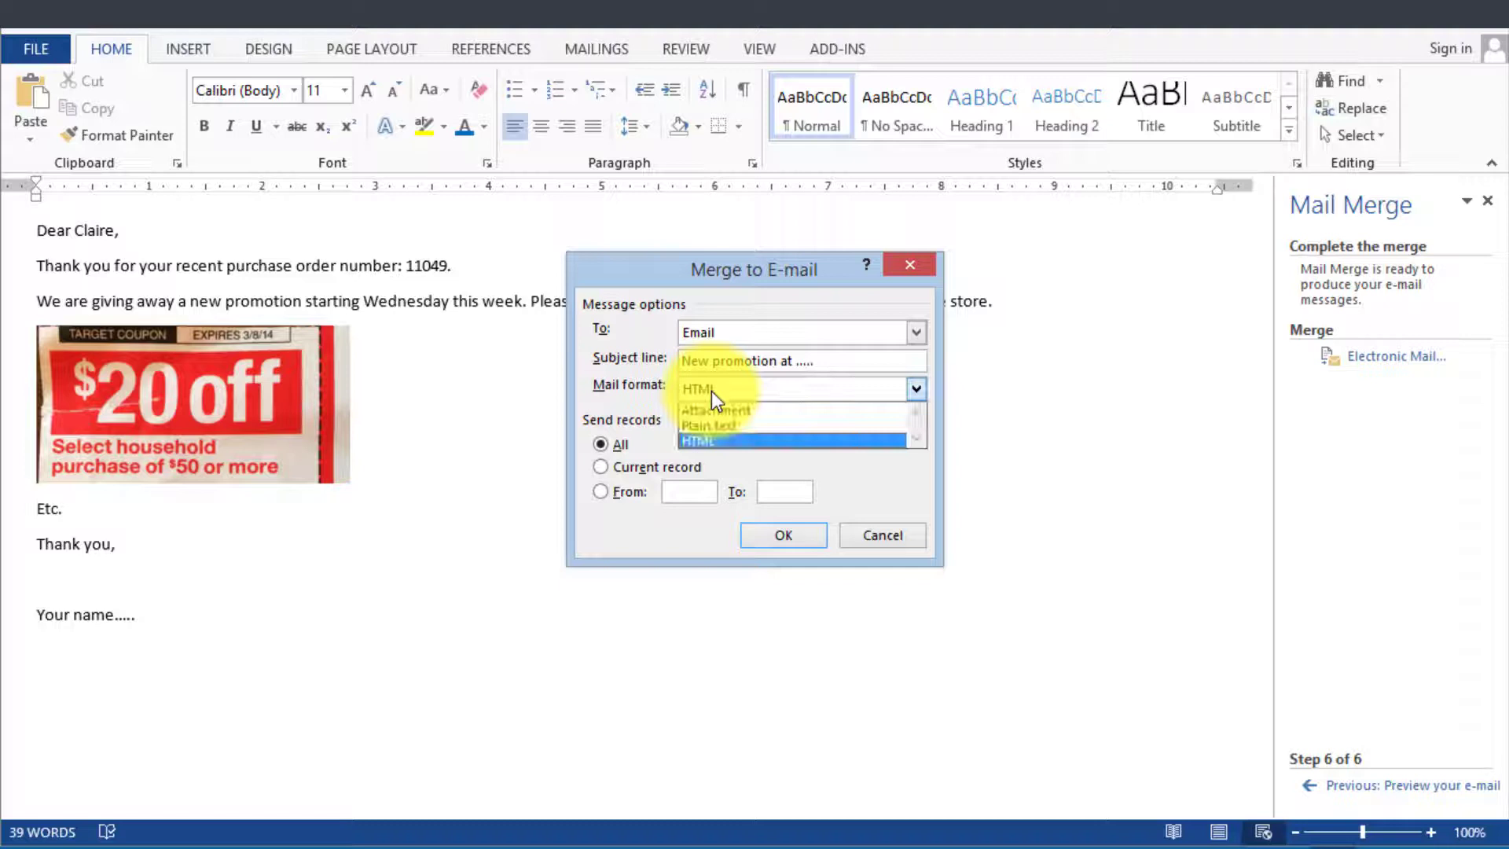
{"action": "left_click", "coordinate": [710, 389]}
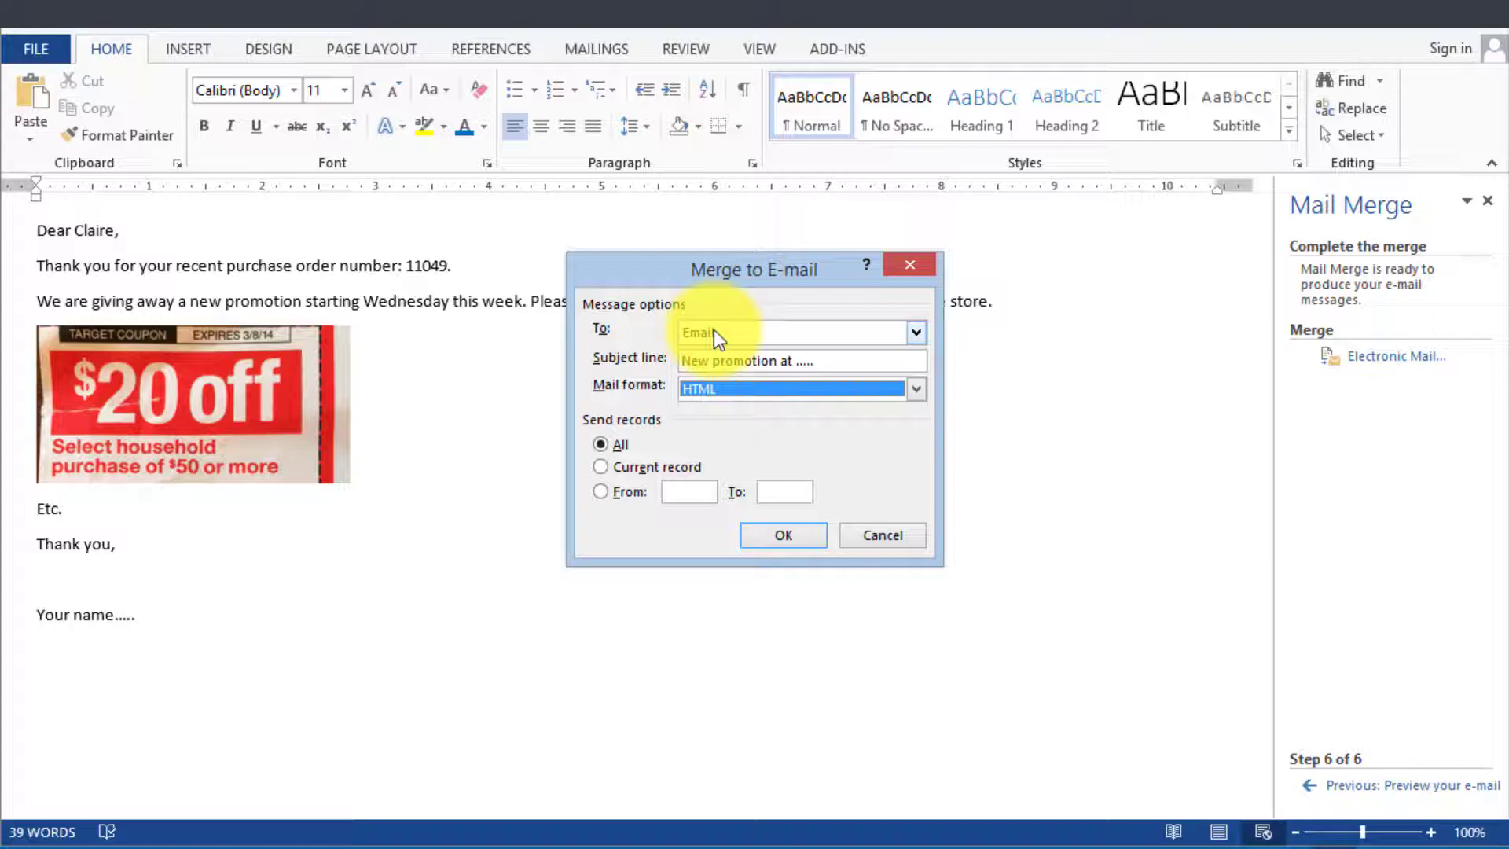
- Send the merged e-mails and return to previewing messages at recipient 16
{"action": "left_click", "coordinate": [783, 536]}
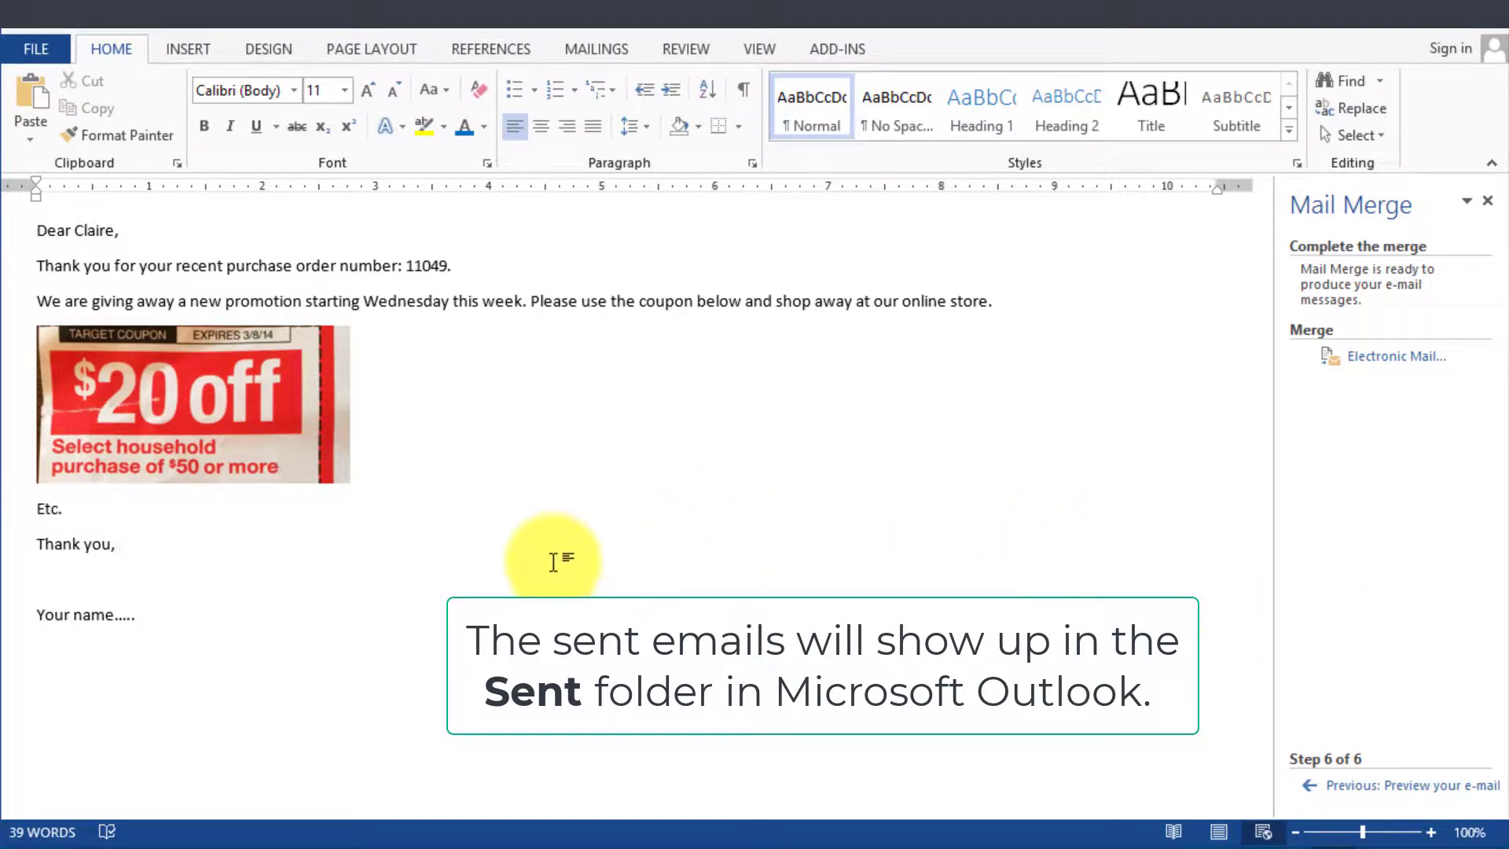
{"action": "left_click", "coordinate": [1359, 786]}
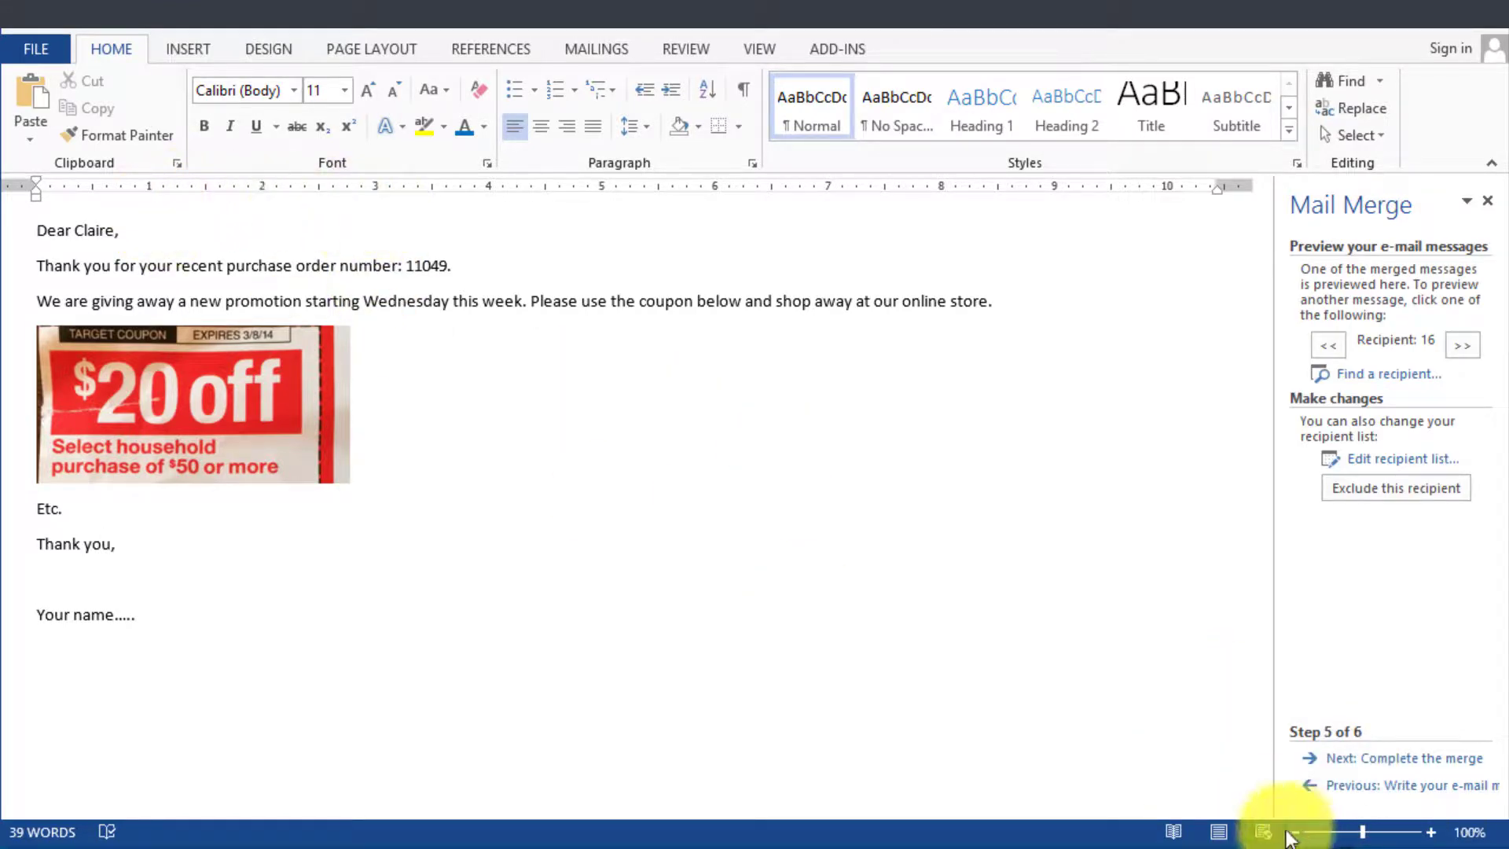
- Go back to the writing step and select the «FirstName» field on the Dear line
{"action": "left_click", "coordinate": [1352, 785]}
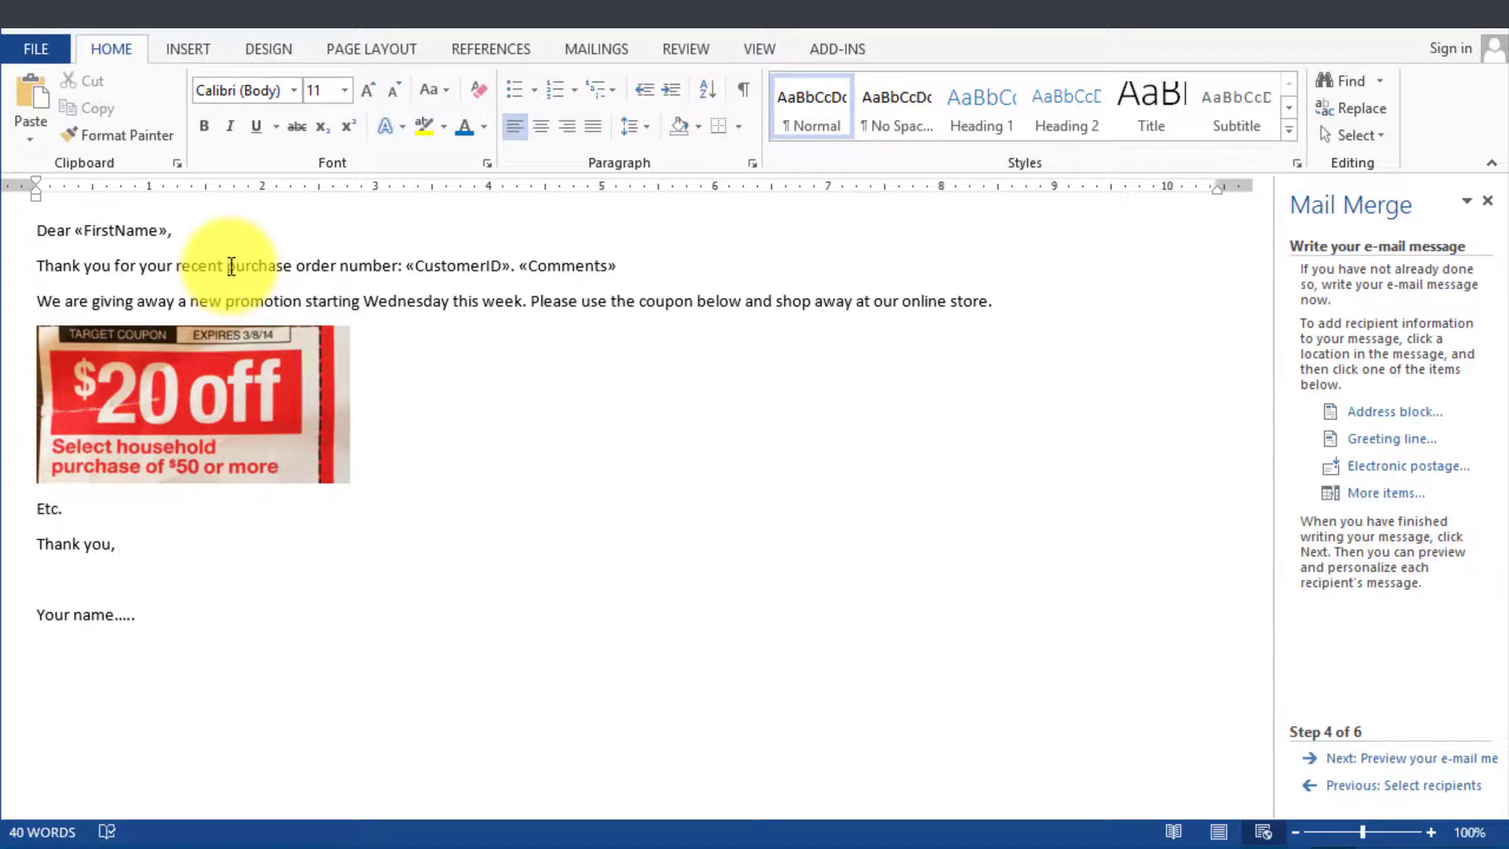
{"action": "left_click", "coordinate": [196, 232]}
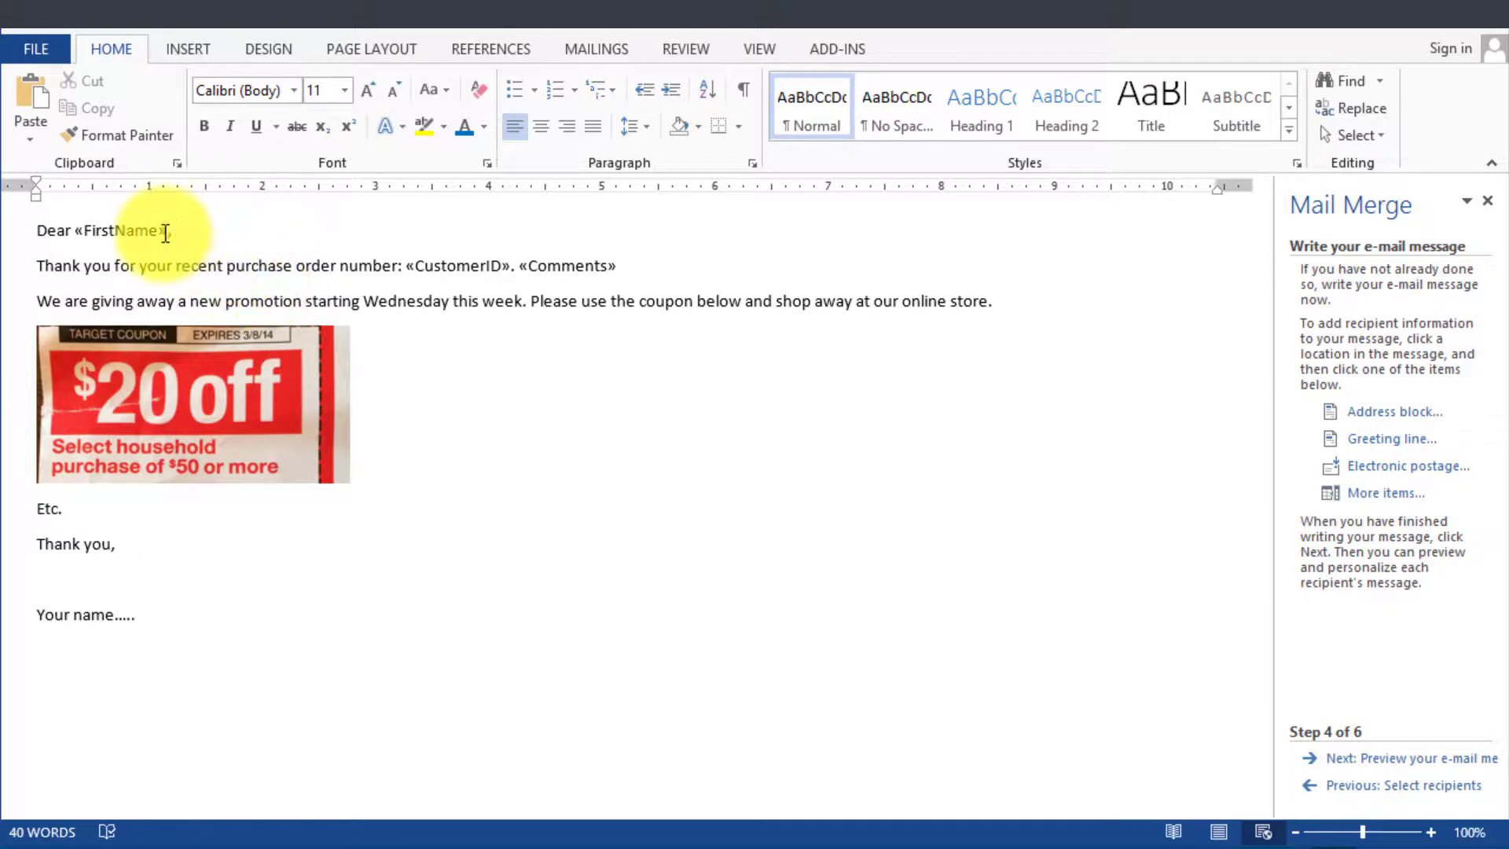
{"action": "left_click", "coordinate": [94, 230]}
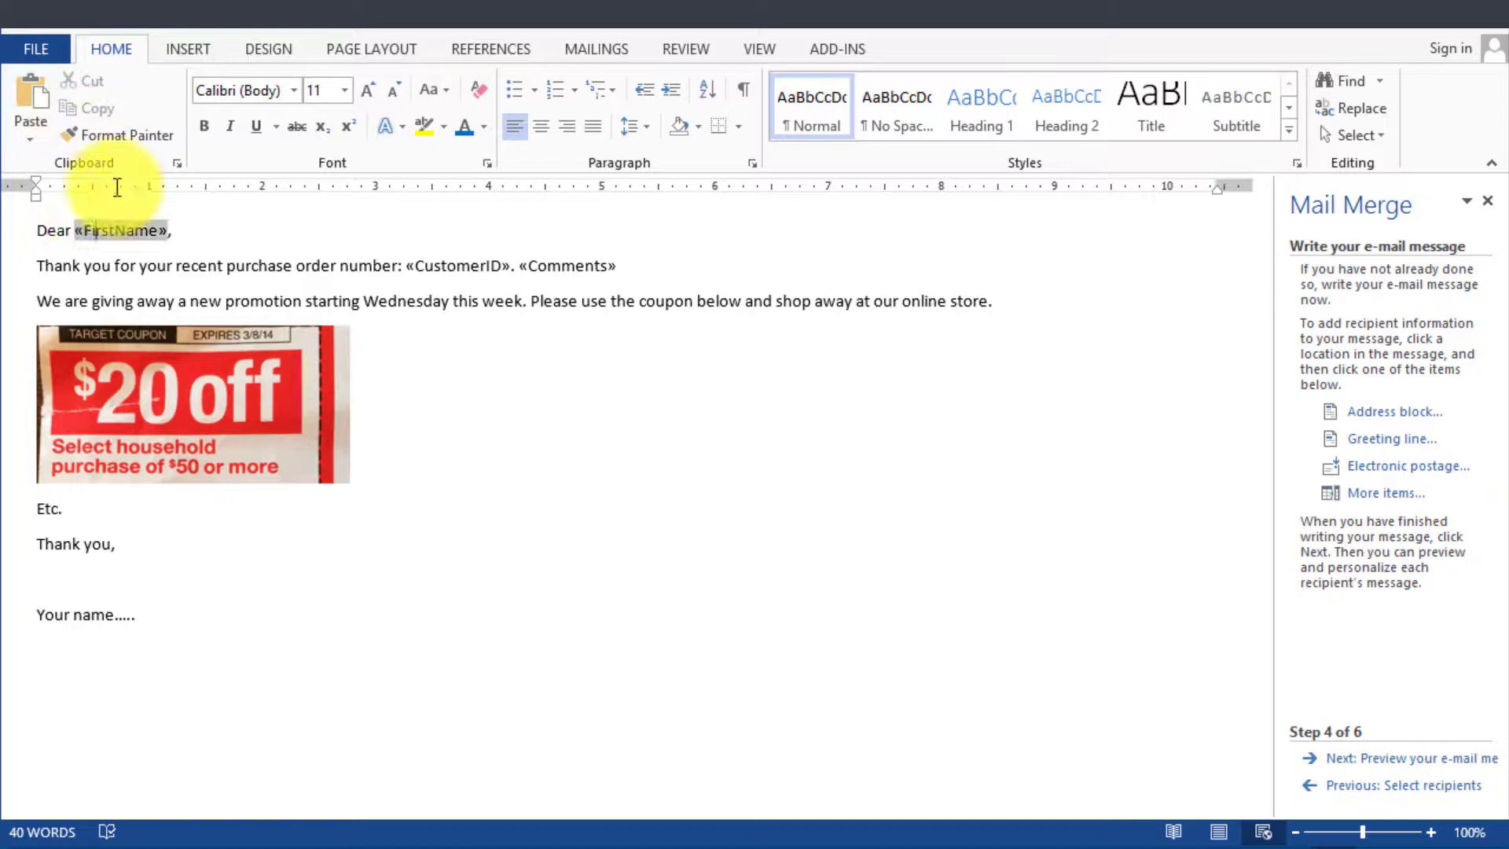
- Save the message as 'Sample email' in the Week 3 folder, then switch to blank Document1
{"action": "left_click", "coordinate": [39, 47]}
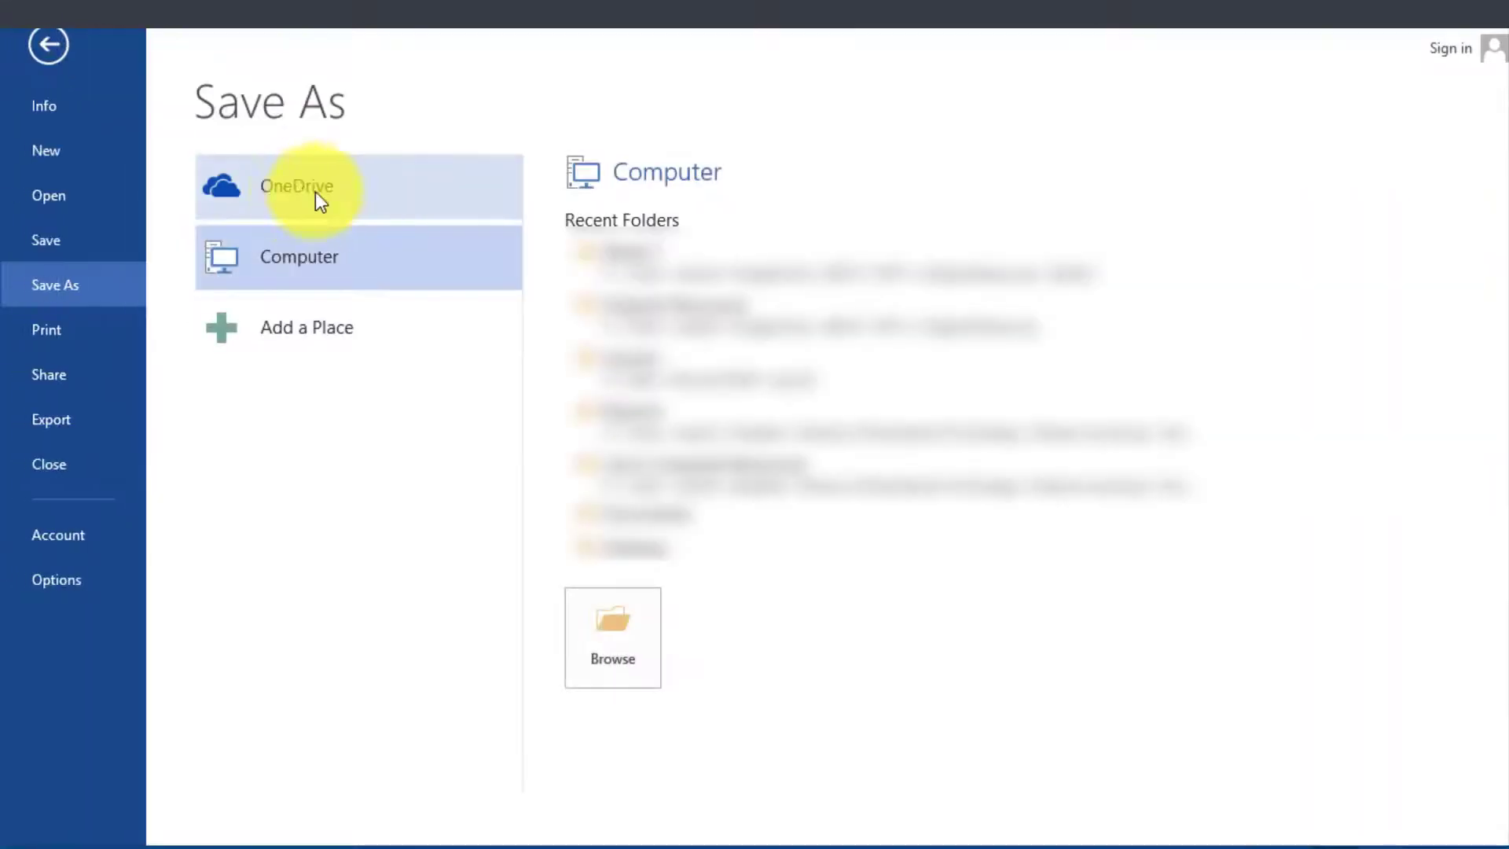
{"action": "double_click", "coordinate": [239, 243]}
{"action": "left_click", "coordinate": [576, 604]}
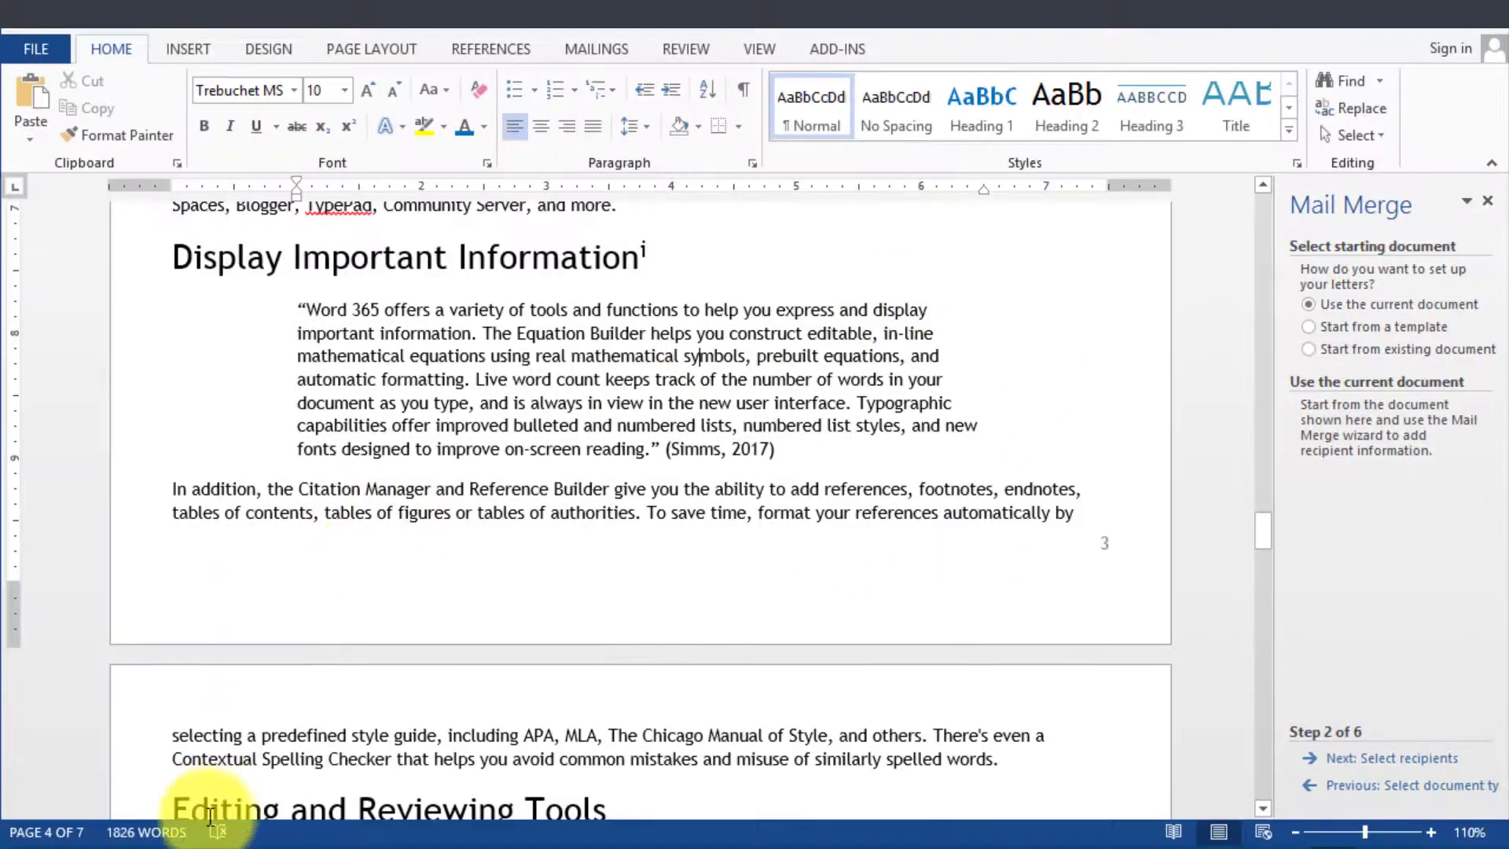
{"action": "mouse_move", "coordinate": [440, 847]}
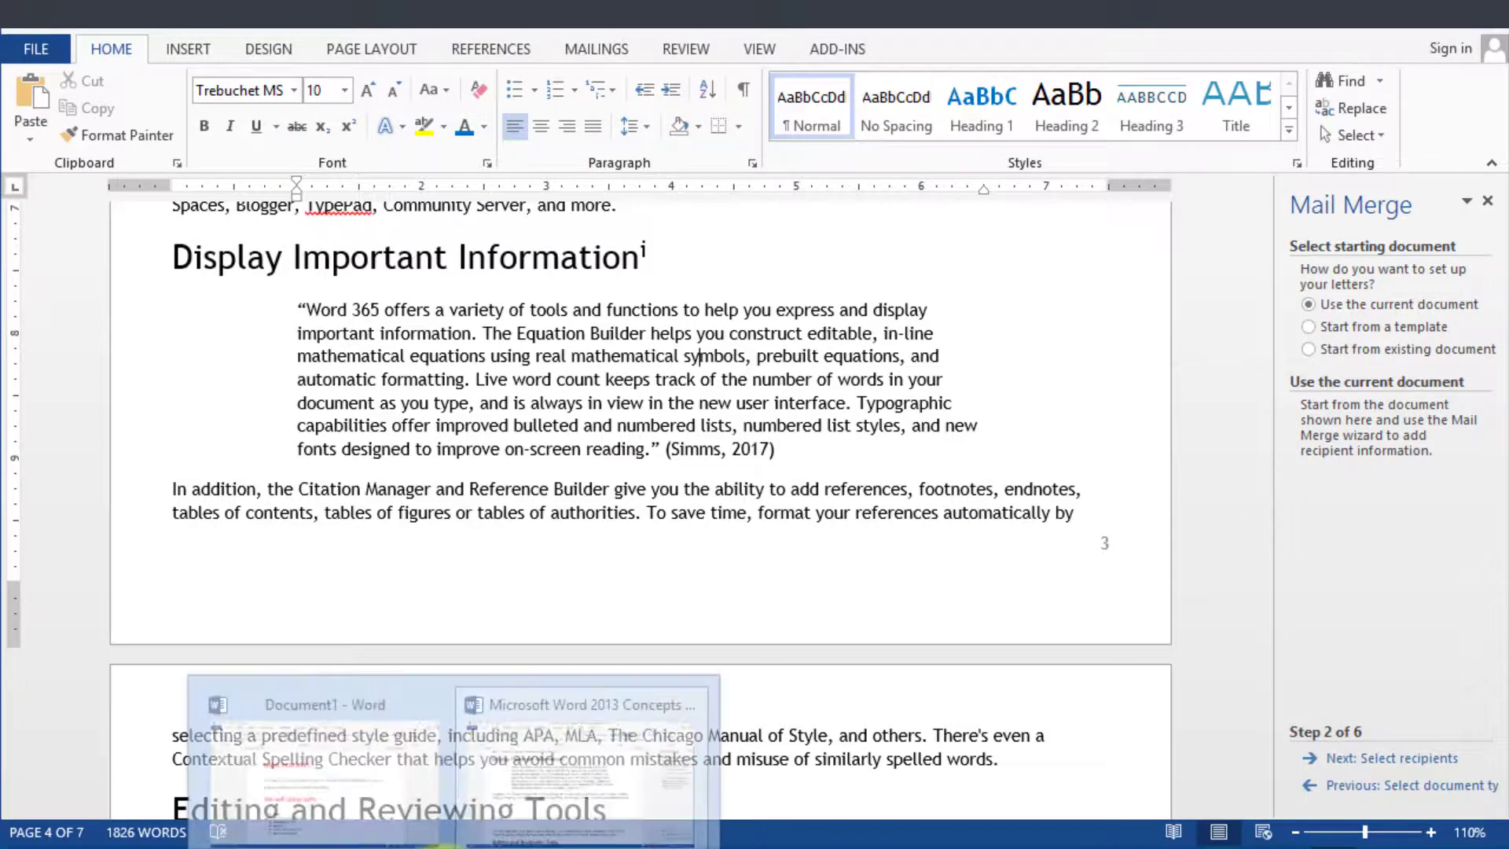
{"action": "left_click", "coordinate": [322, 766]}
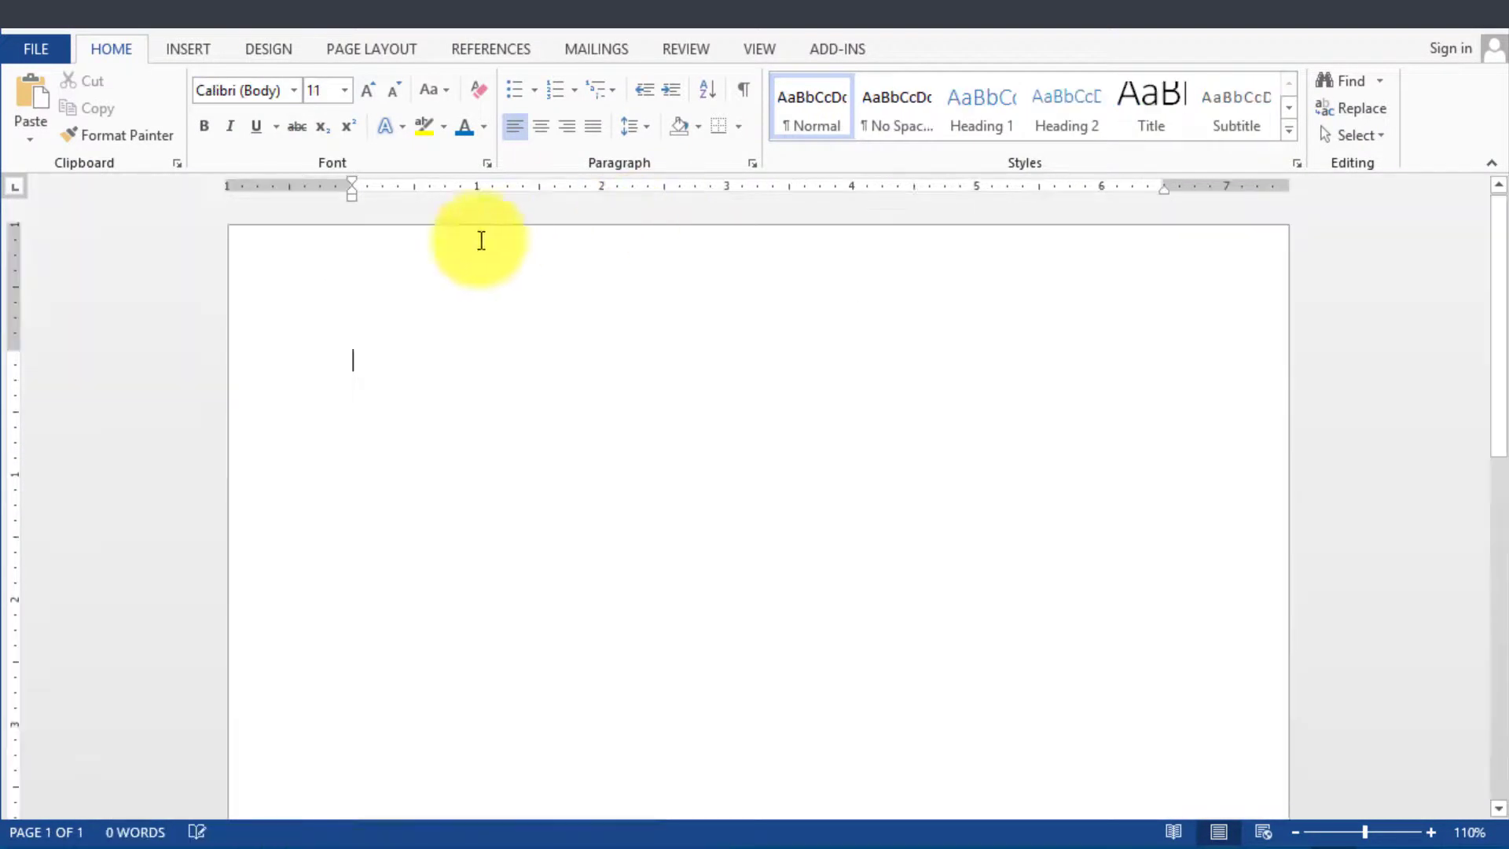
- Reopen Sample email from Recent Documents, accepting the SELECT * FROM `Customer` data prompt
{"action": "left_click", "coordinate": [40, 51]}
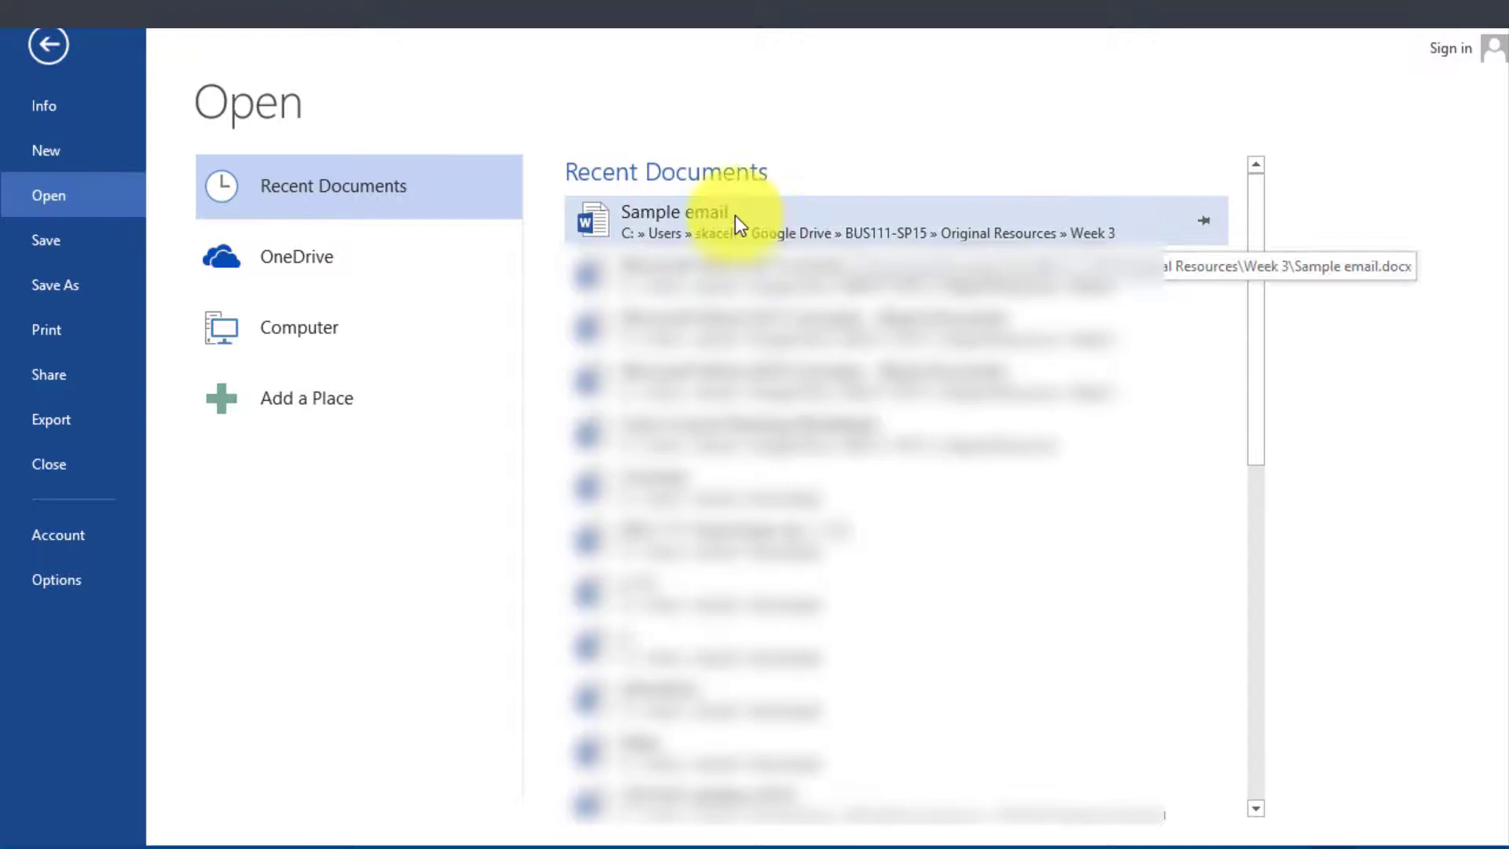
{"action": "left_click", "coordinate": [695, 216]}
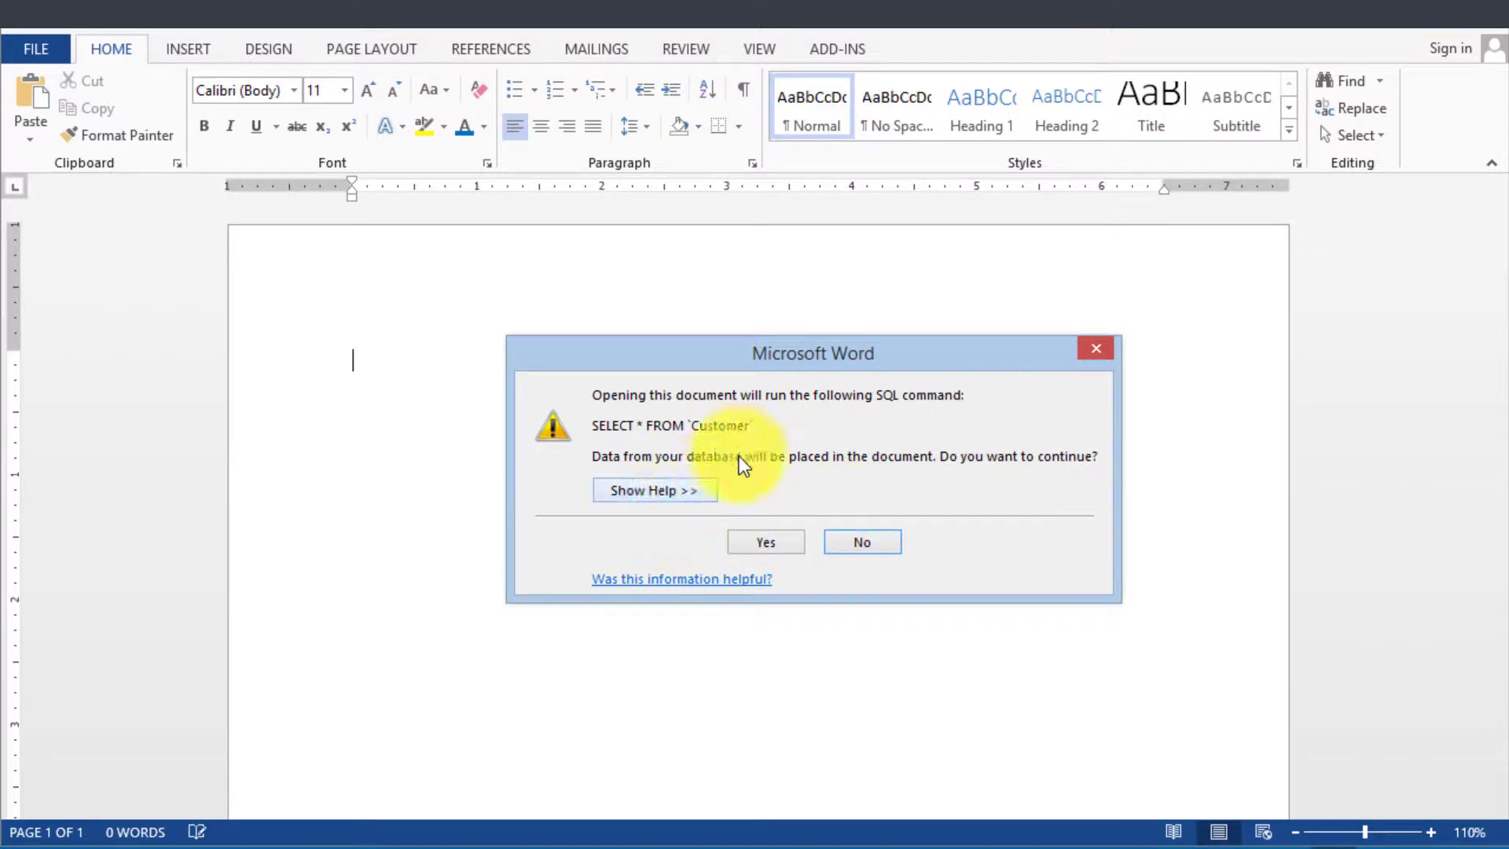
{"action": "left_click", "coordinate": [783, 543]}
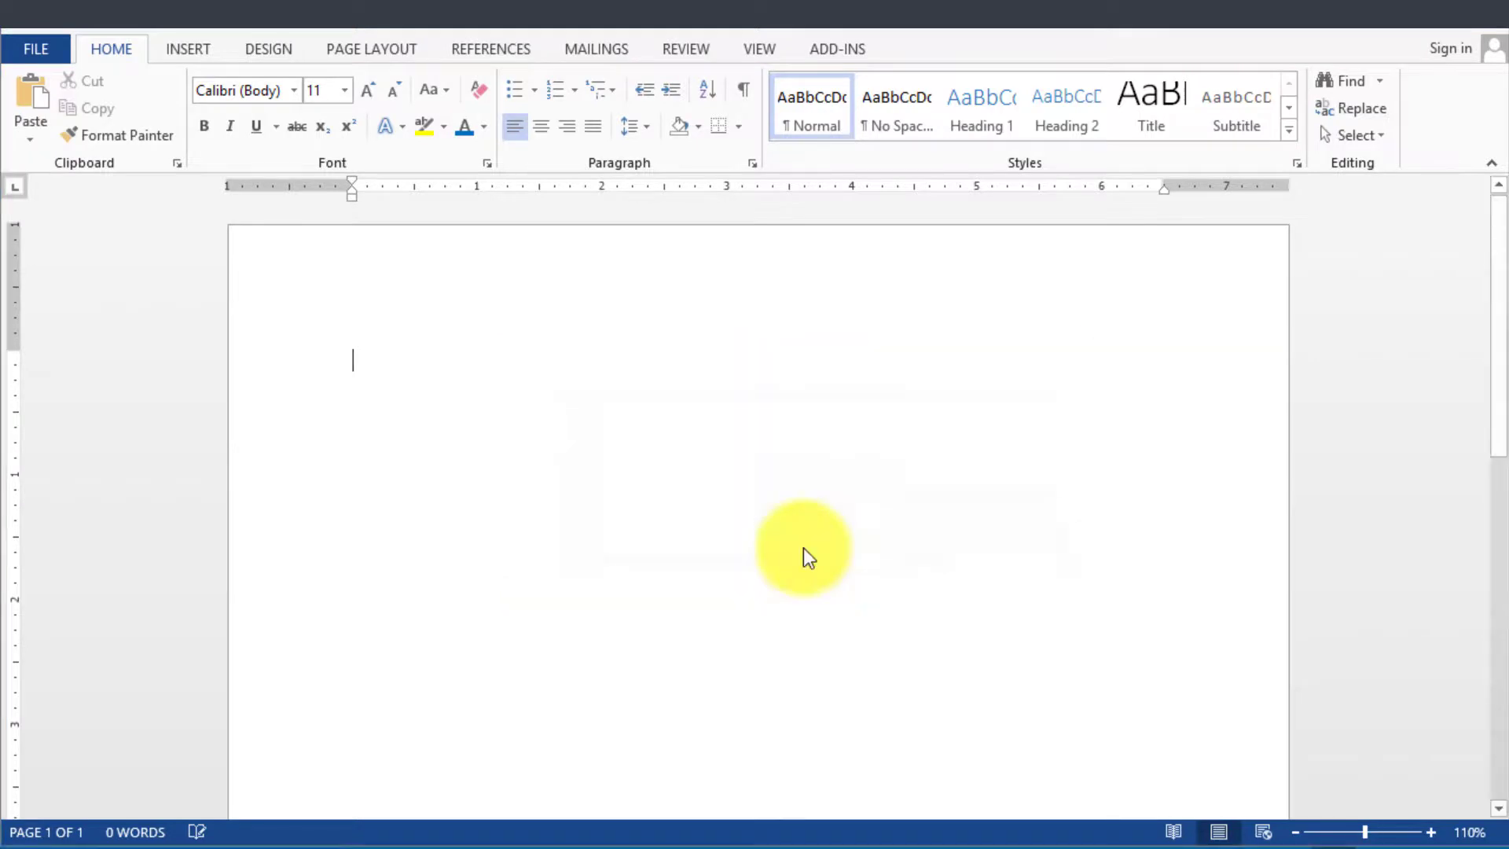
- Launch the Step-by-Step Mail Merge Wizard from the Mailings ribbon
{"action": "left_click", "coordinate": [677, 364]}
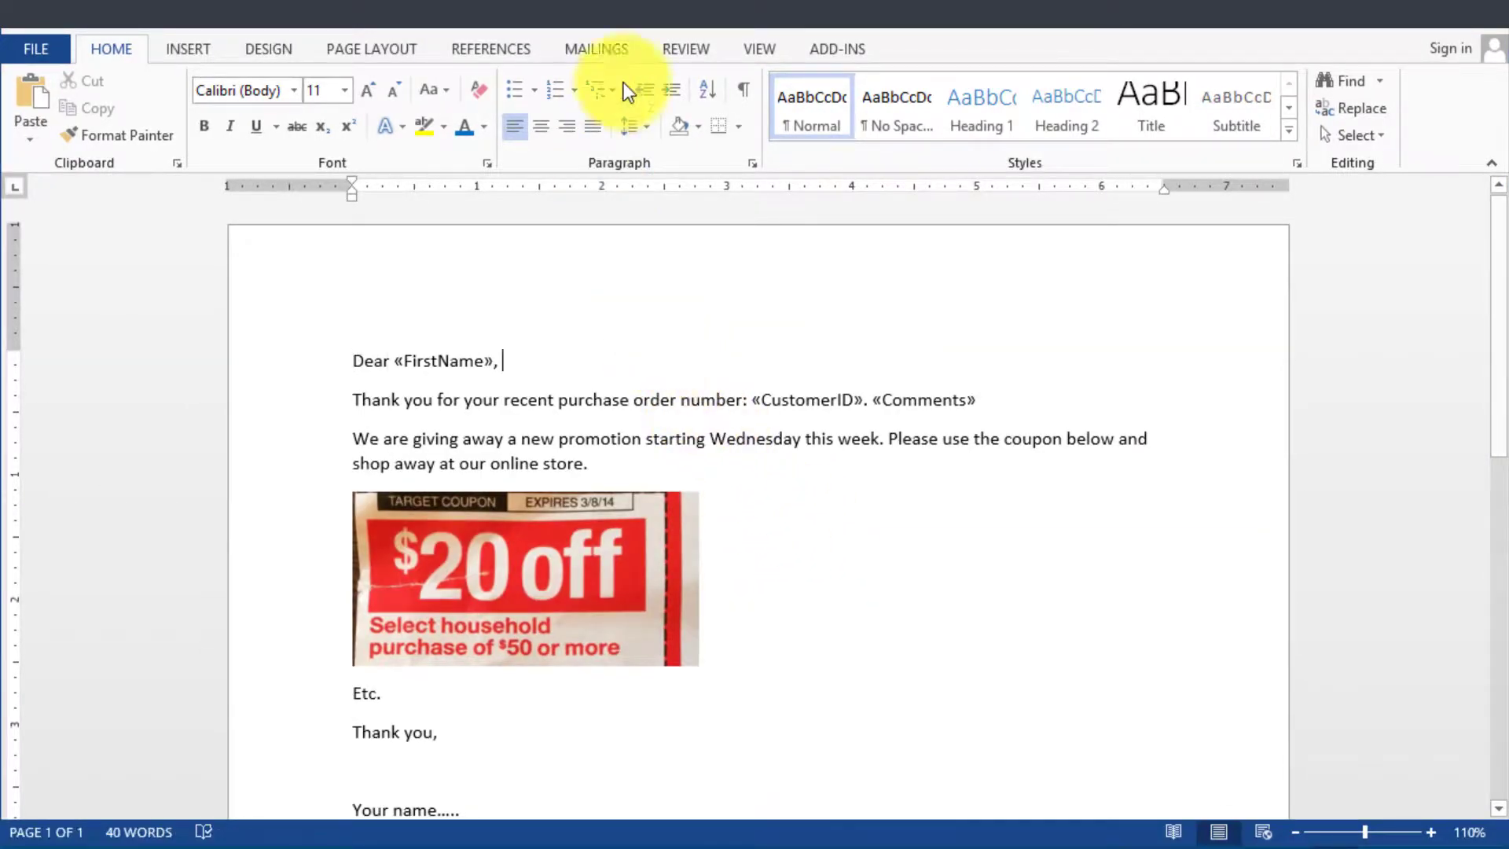
{"action": "left_click", "coordinate": [596, 49]}
{"action": "left_click", "coordinate": [165, 110]}
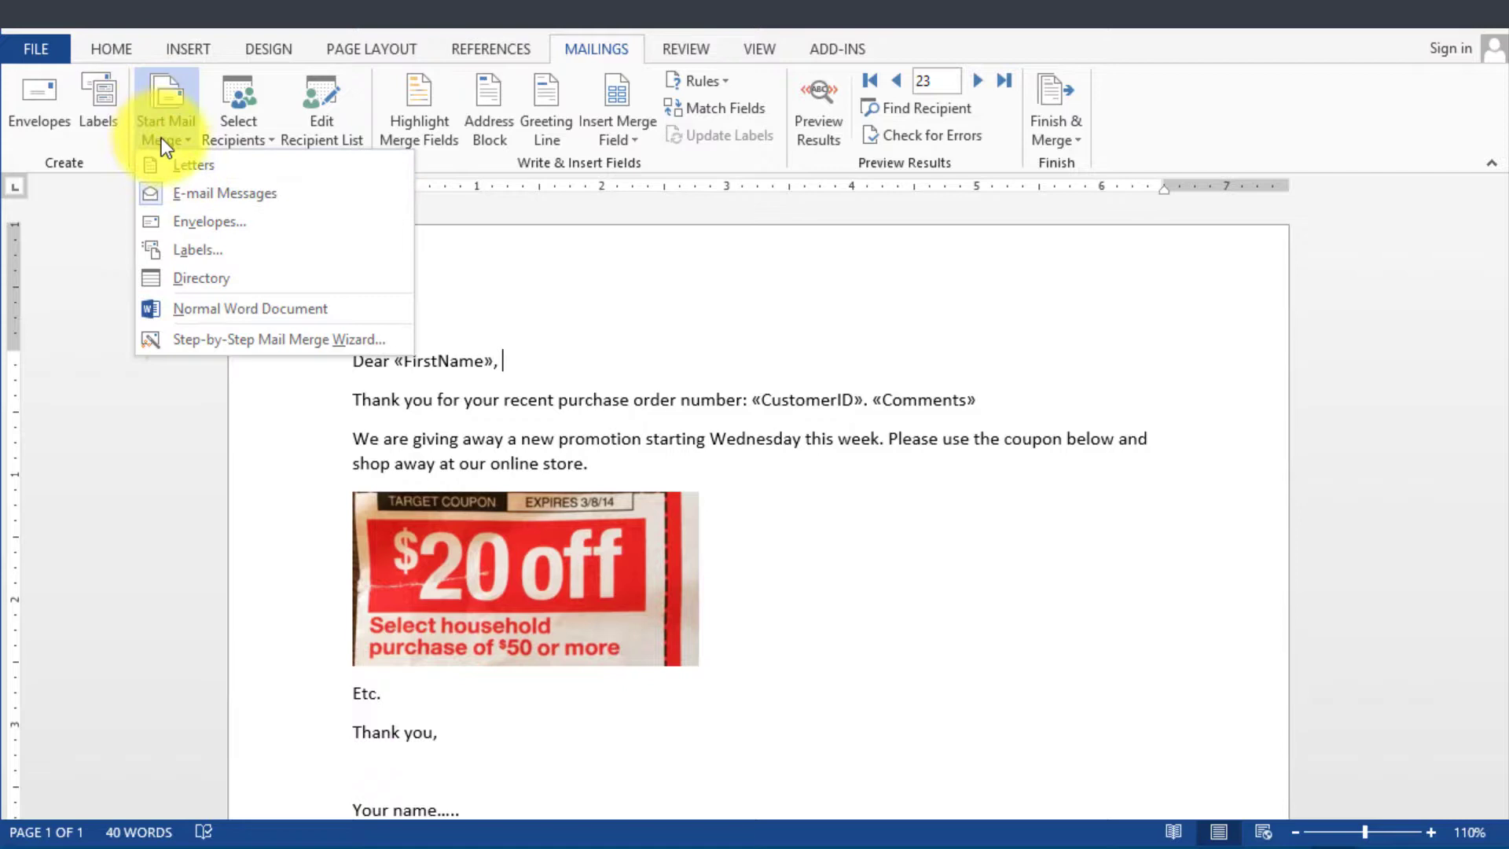
{"action": "left_click", "coordinate": [271, 340]}
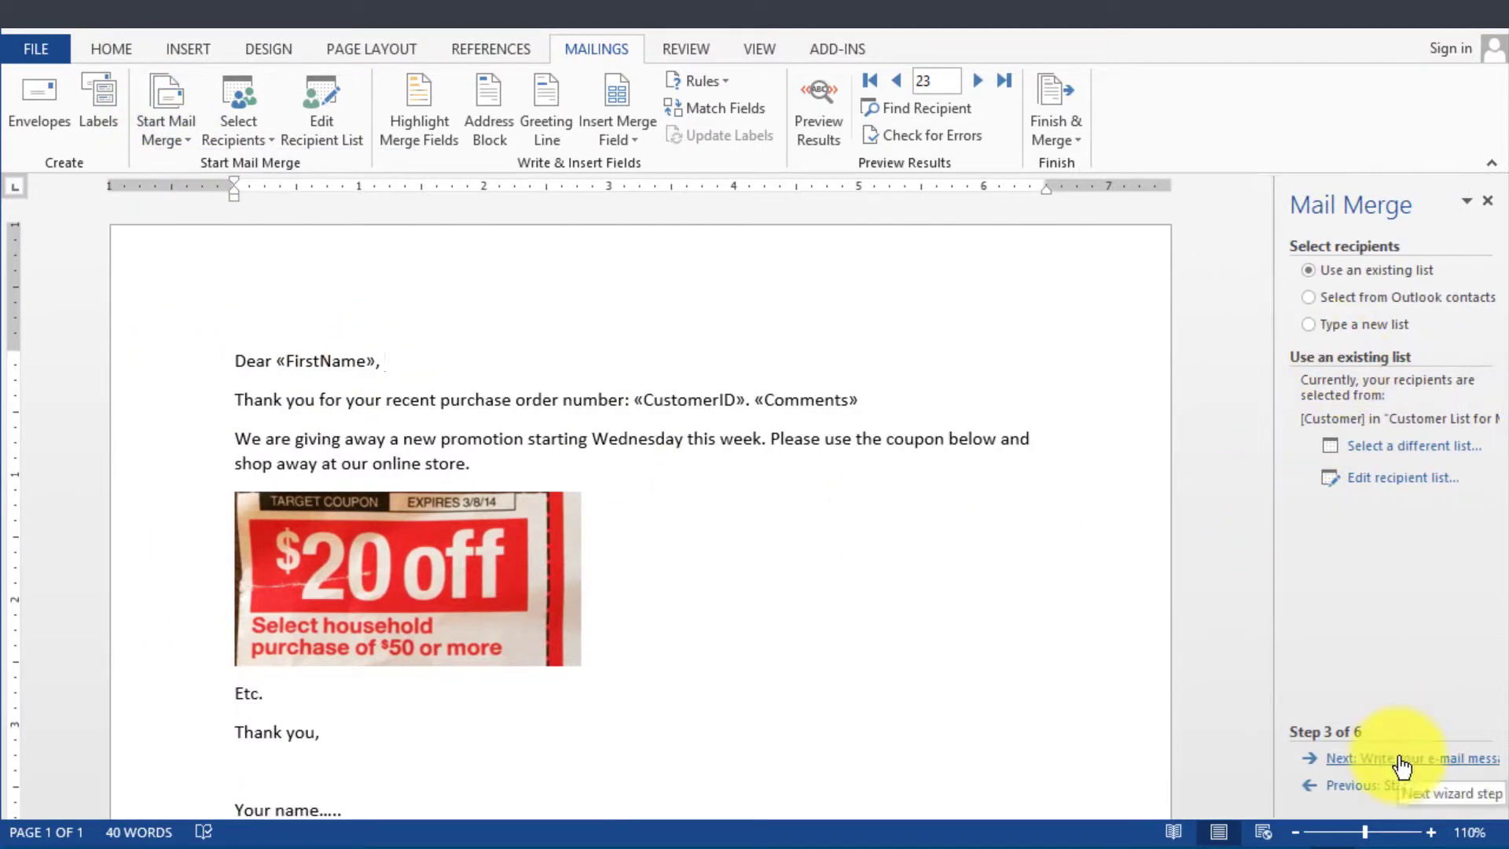
- Advance to previewing and step through recipients' messages up to recipient 33
{"action": "left_click", "coordinate": [1405, 760]}
{"action": "left_click", "coordinate": [1405, 760]}
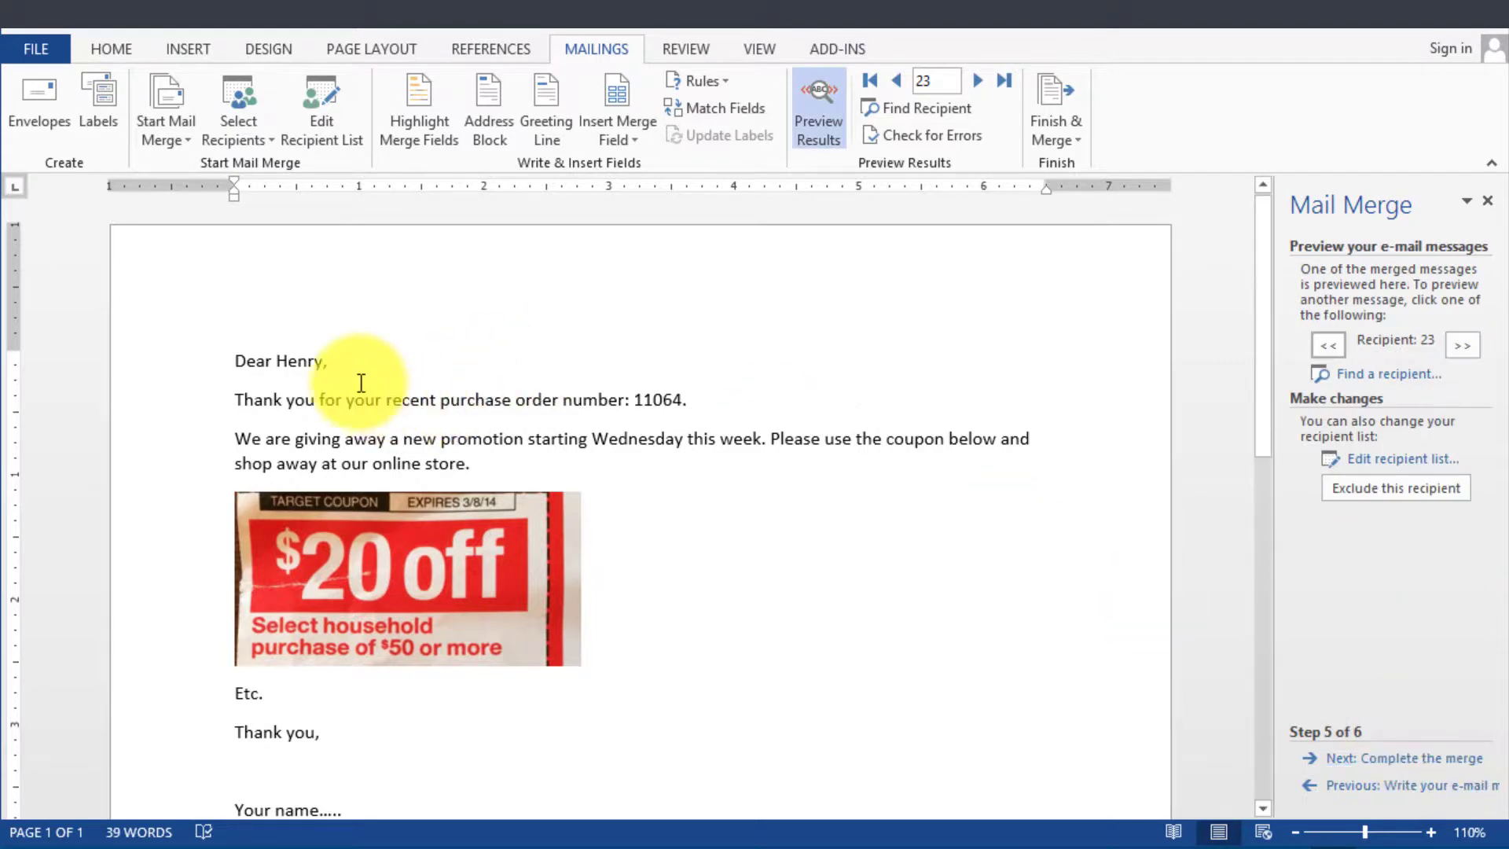
{"action": "left_click", "coordinate": [979, 82]}
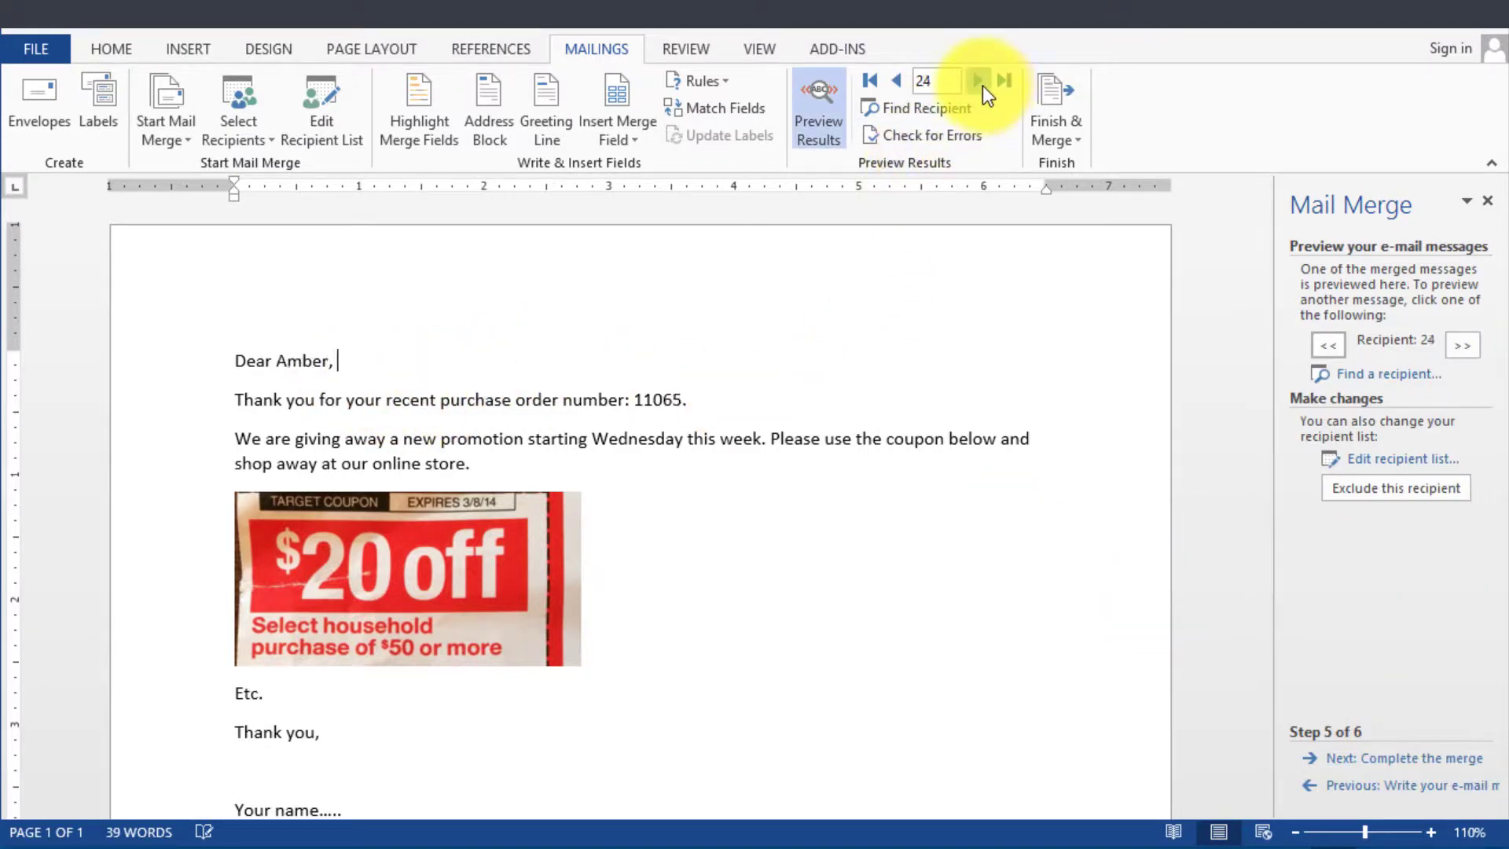
{"action": "left_click", "coordinate": [980, 81]}
{"action": "left_click", "coordinate": [979, 82]}
{"action": "left_click", "coordinate": [979, 81]}
{"action": "left_click", "coordinate": [979, 82]}
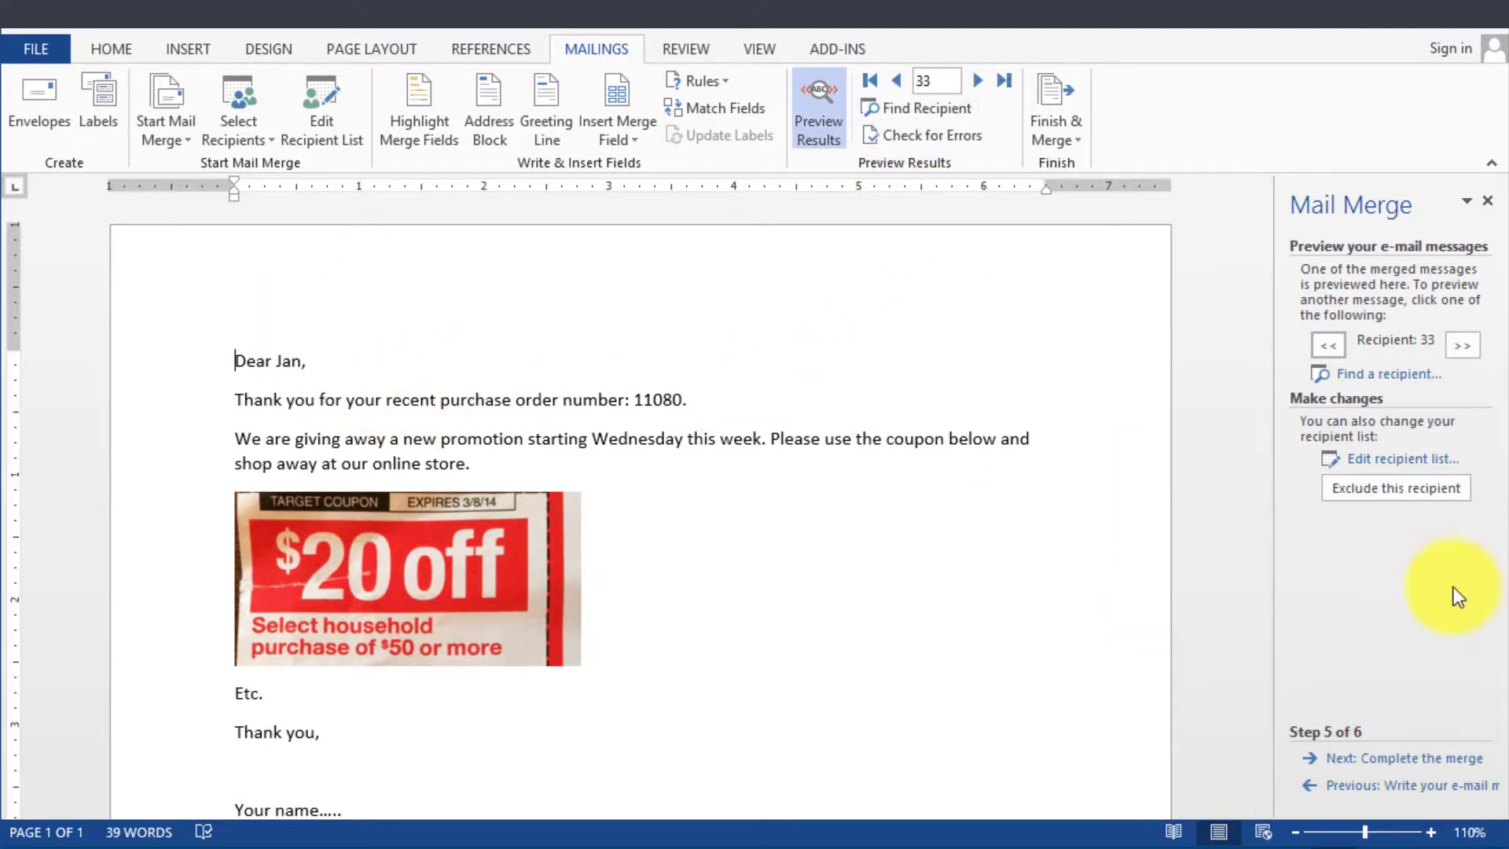
{"action": "left_click", "coordinate": [1426, 759]}
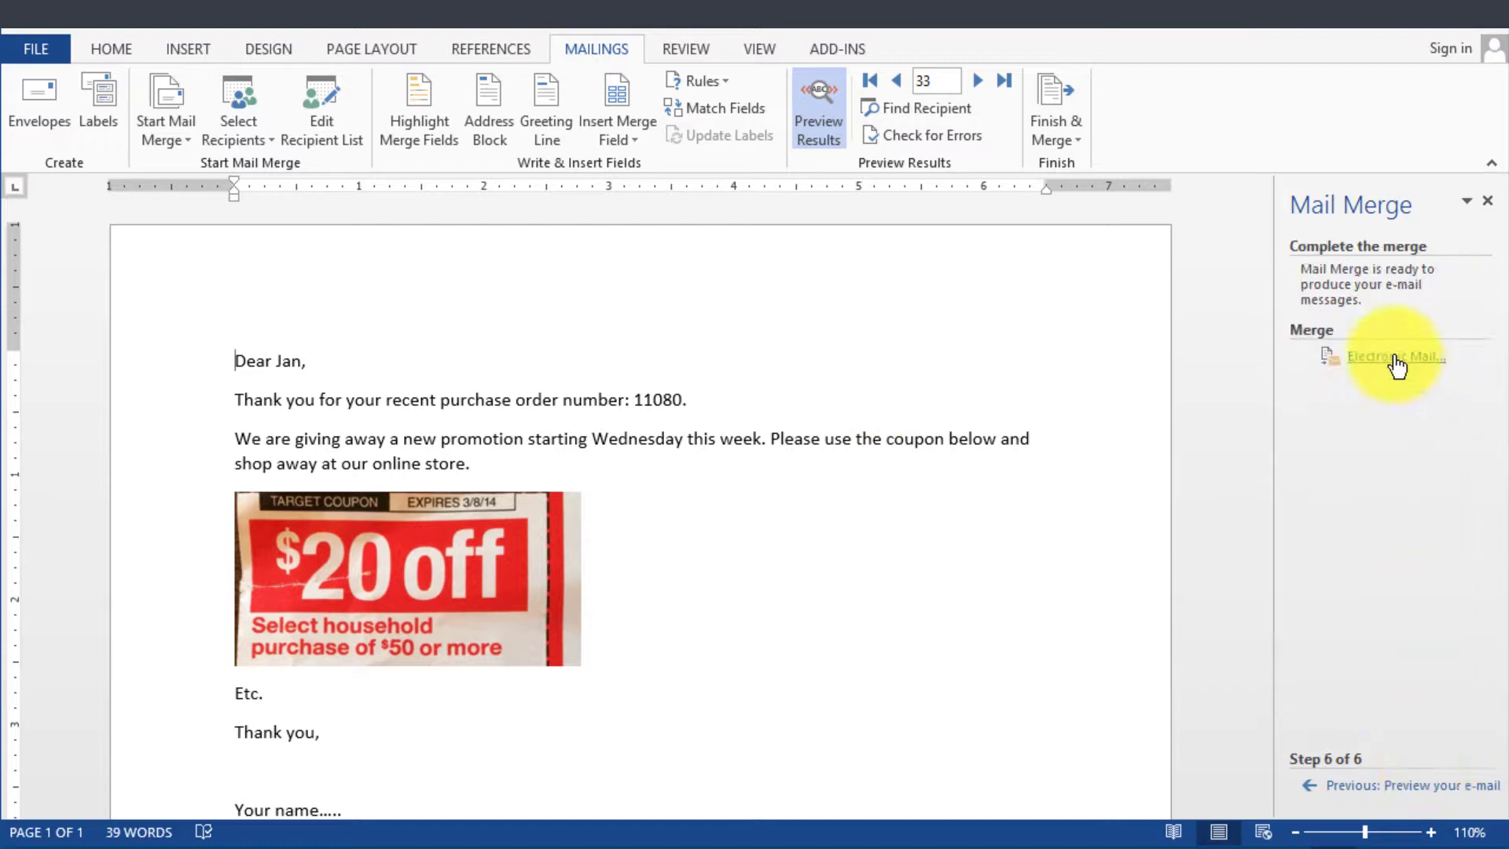